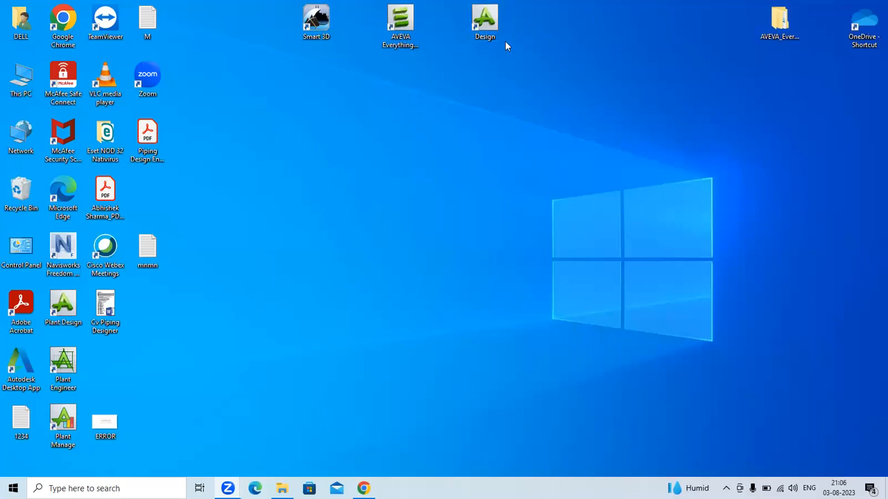
- Launch AVEVA PDMS Design from the desktop and minimize its console window
double_click(483, 25)
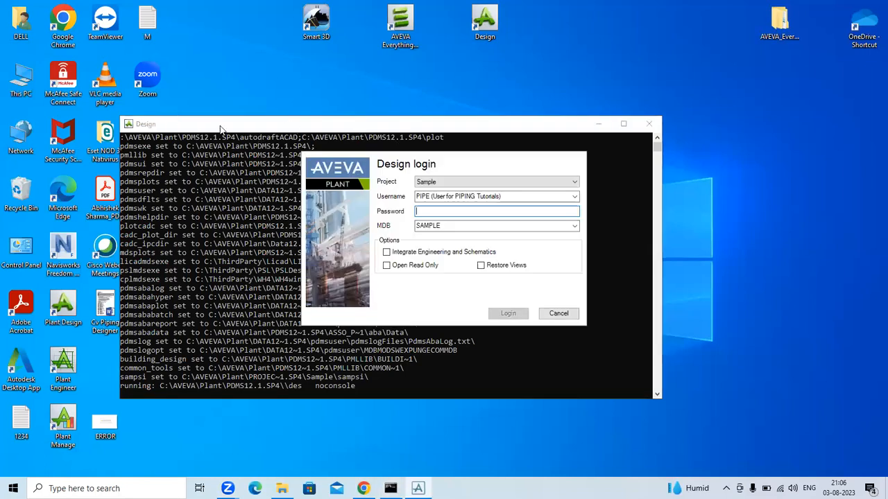
click(338, 132)
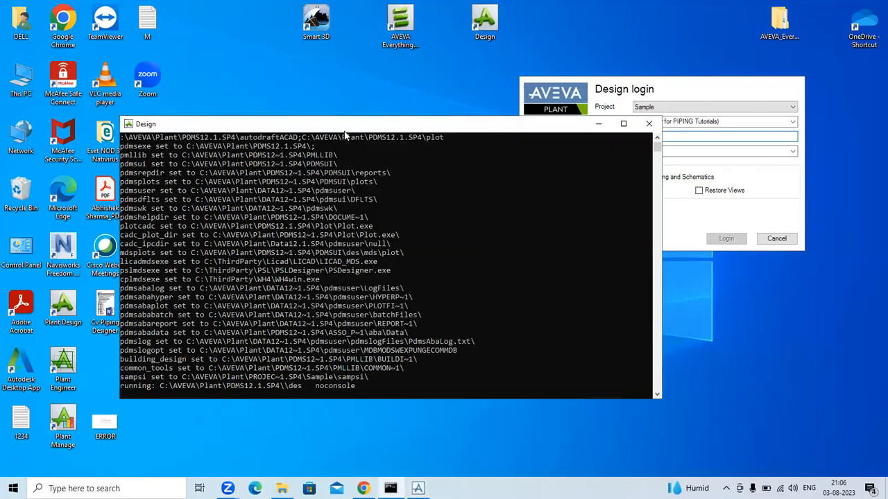
click(597, 124)
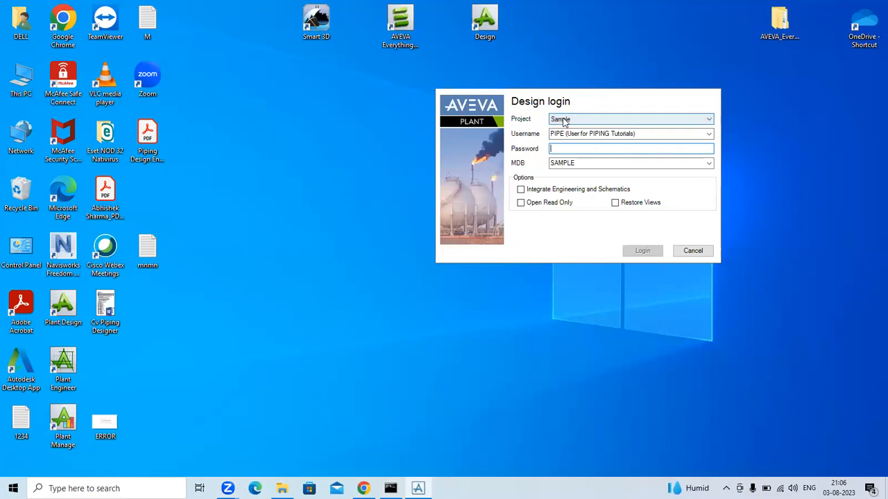
- Choose the Sample project and the PIPE (User for PIPING Tutorials) username for the Design login
click(599, 120)
click(563, 161)
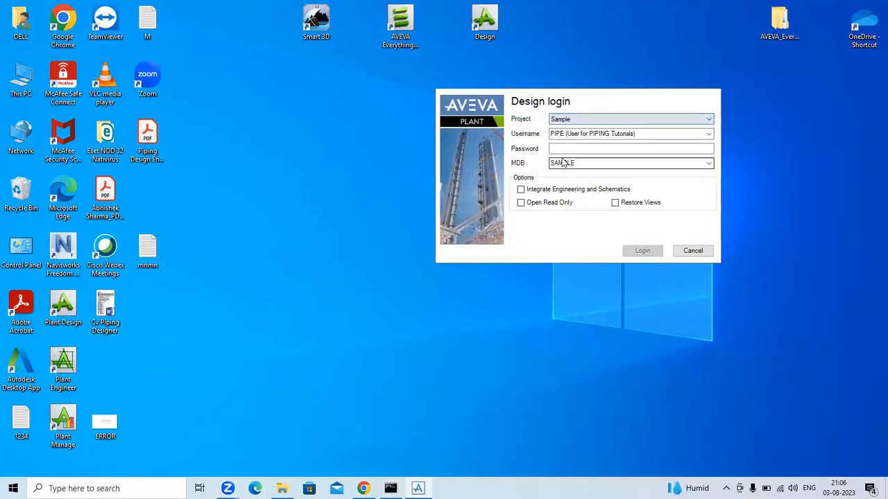
click(708, 135)
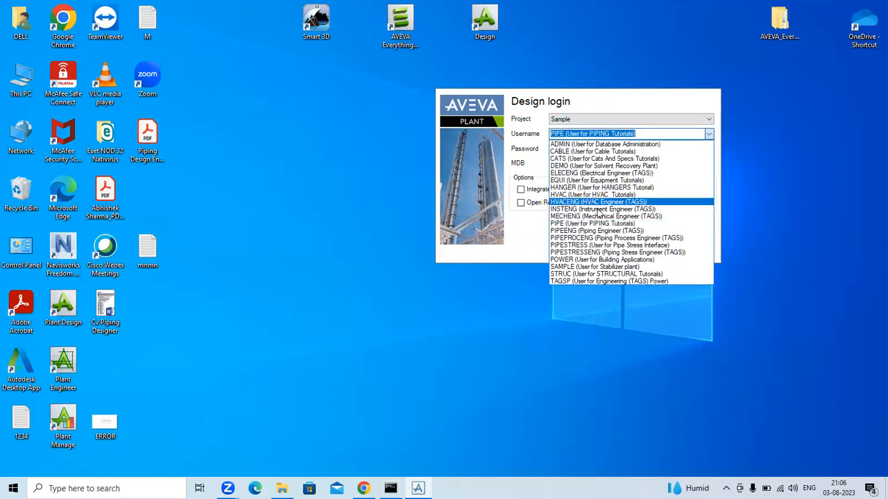
click(582, 225)
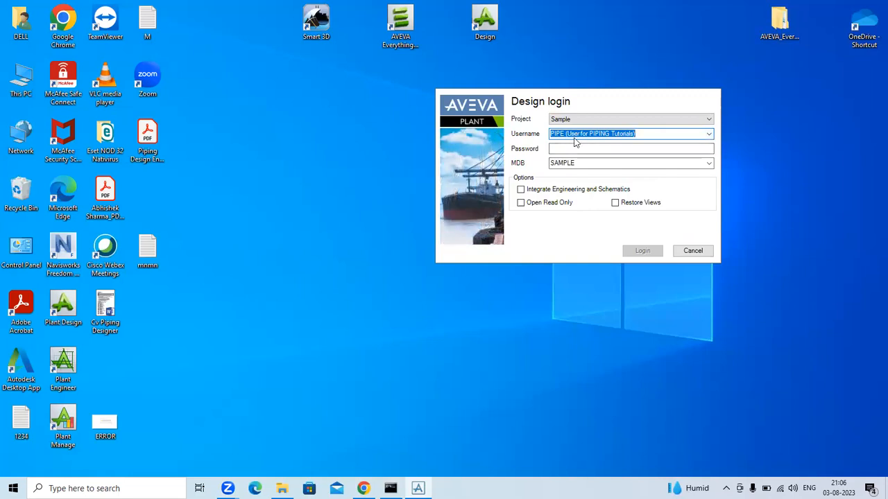
- Enter the account password, choose the SAMPLE MDB and log in to the project
click(577, 149)
key(Caps_Lock)
text(••••)
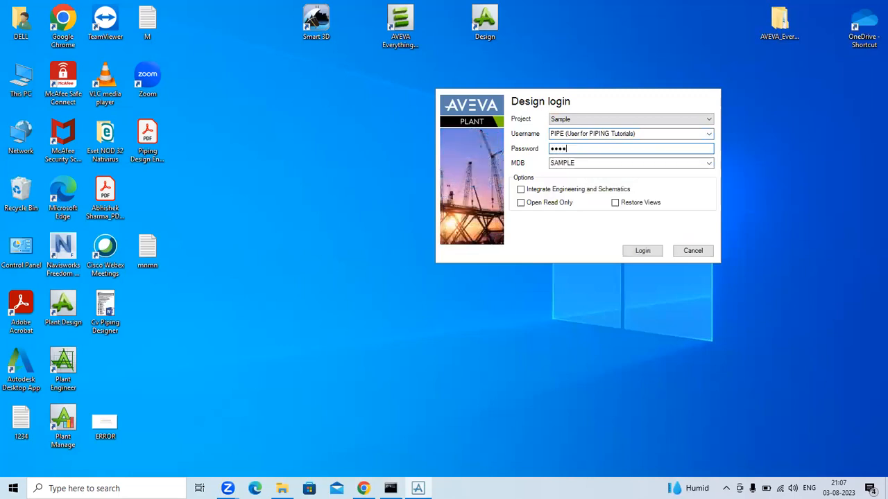
click(560, 134)
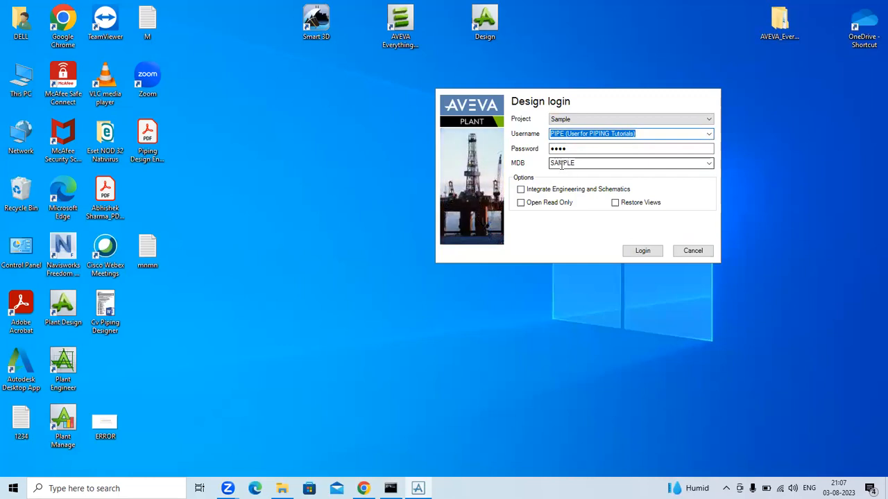
click(708, 163)
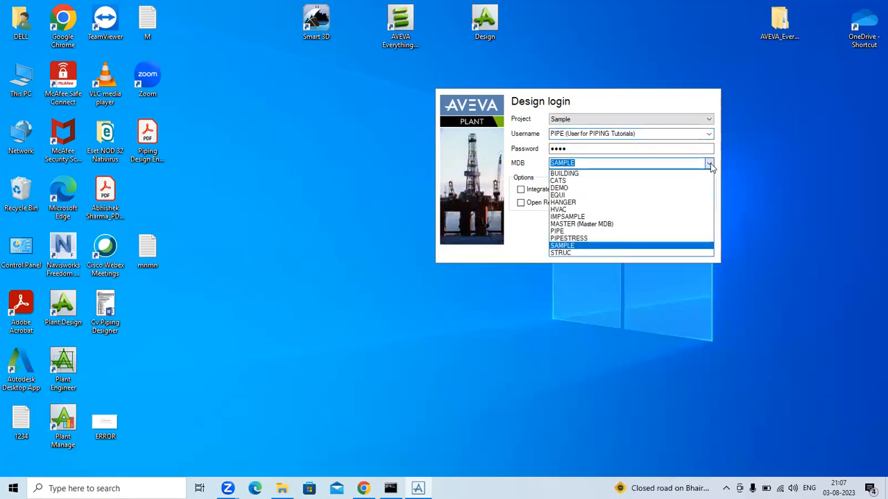
click(581, 246)
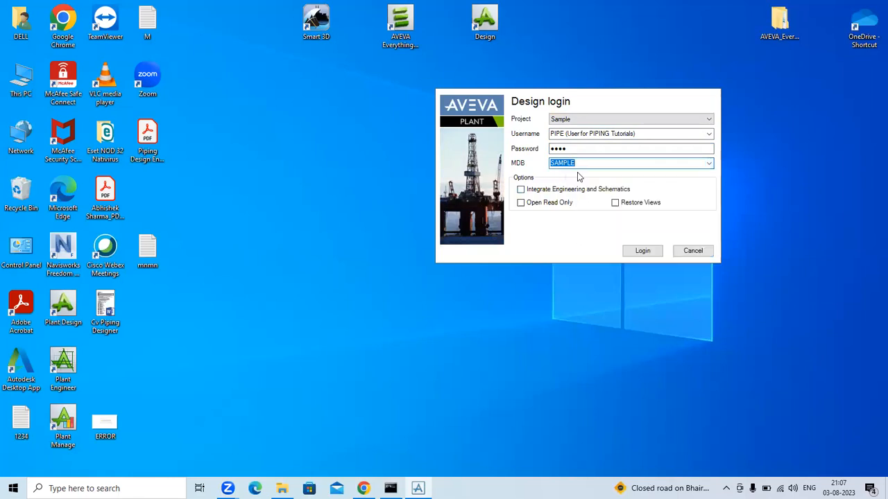
click(638, 251)
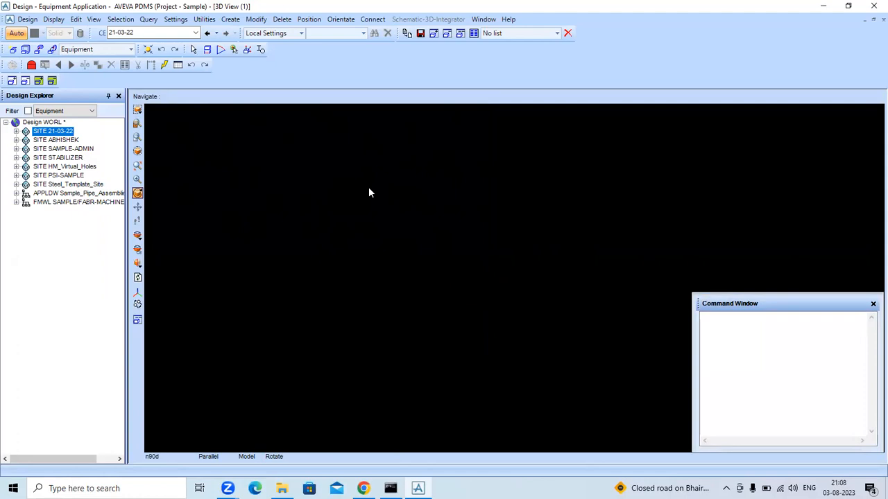
- Close the Command Window and collapse the Design WORL tree in the Design Explorer
click(872, 305)
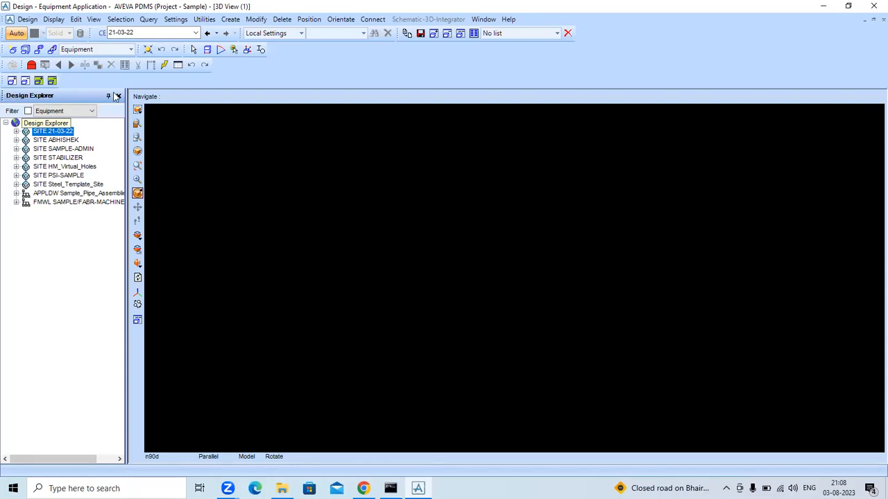
mouse_move(66, 458)
mouse_down()
mouse_move(93, 460)
mouse_move(63, 459)
mouse_up()
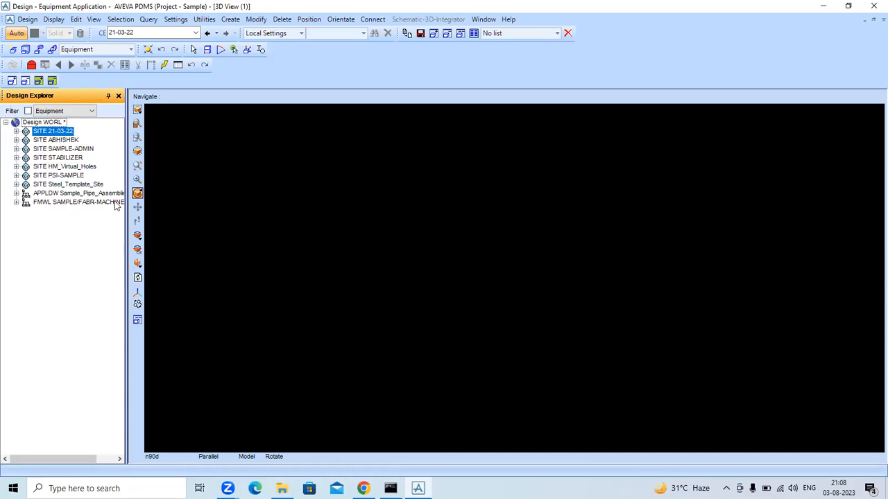
click(7, 123)
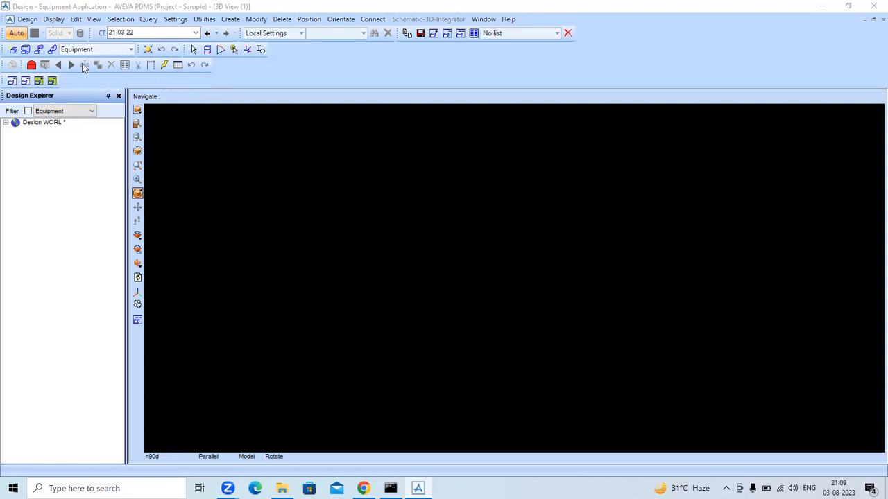
- Switch the Design module from the Equipment application to the General application
click(28, 20)
click(25, 21)
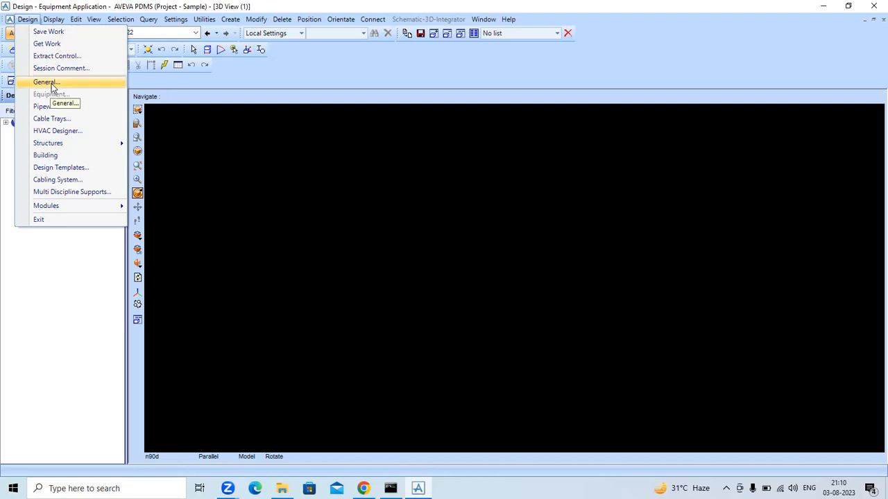
click(49, 83)
click(28, 19)
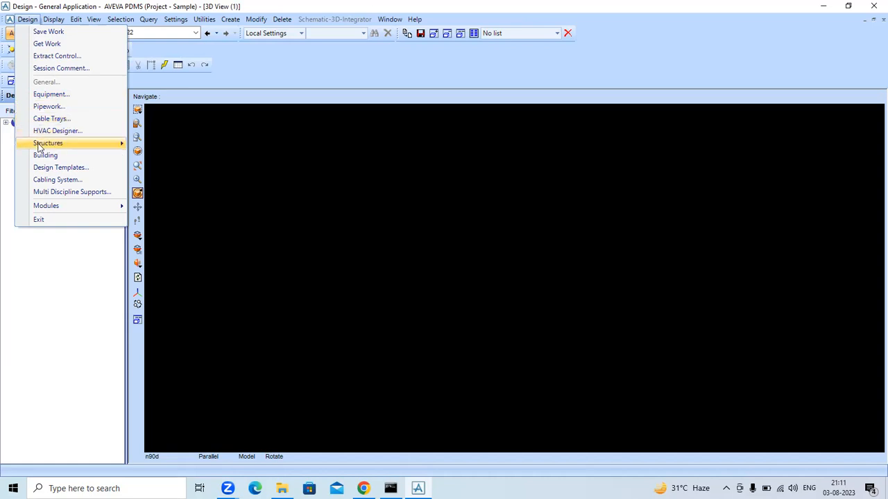
mouse_move(50, 146)
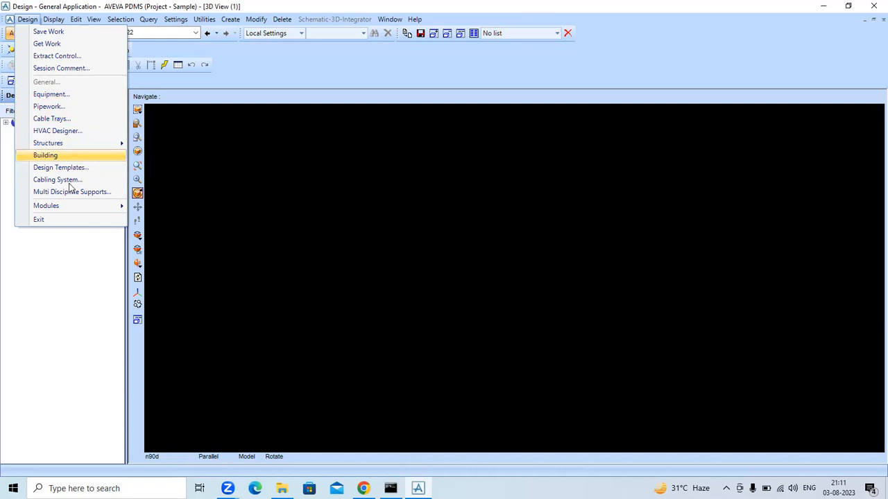
mouse_move(64, 205)
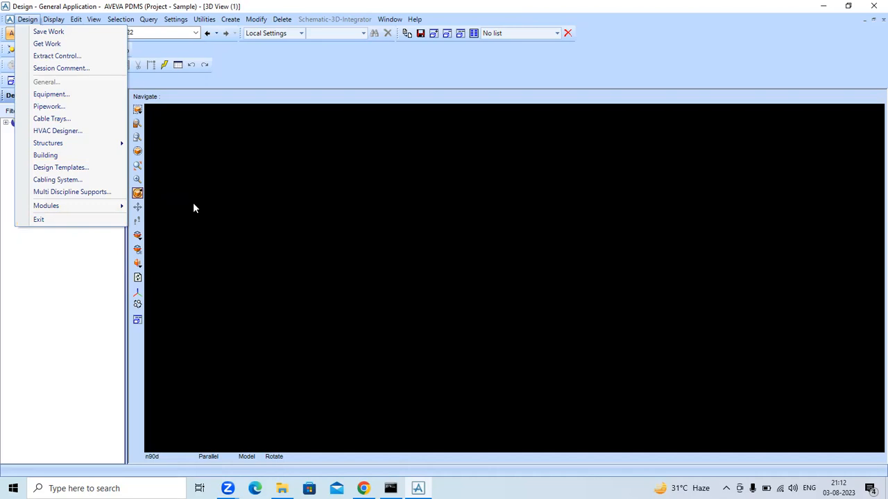
click(194, 205)
- Open a second graphical 3D view of the model
click(54, 20)
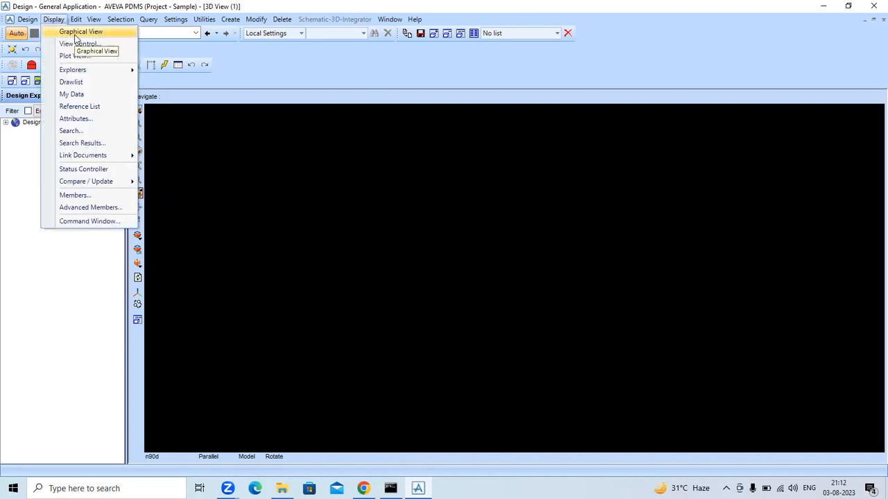
click(76, 39)
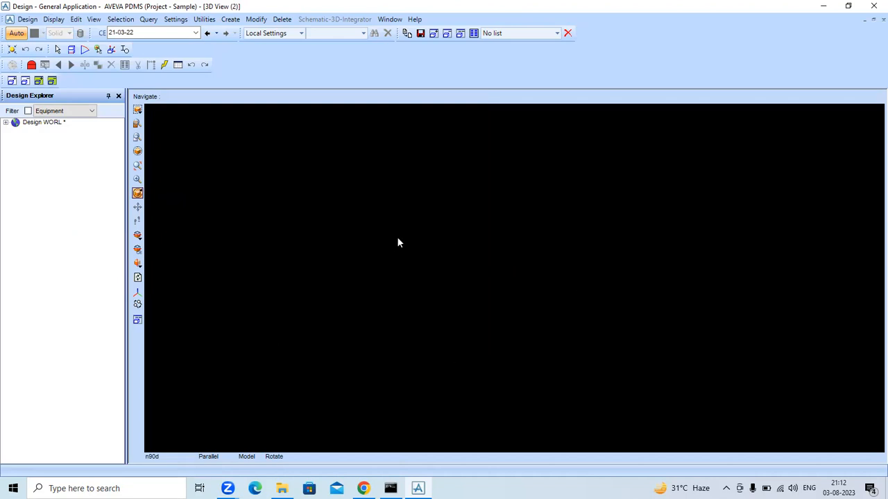
click(54, 19)
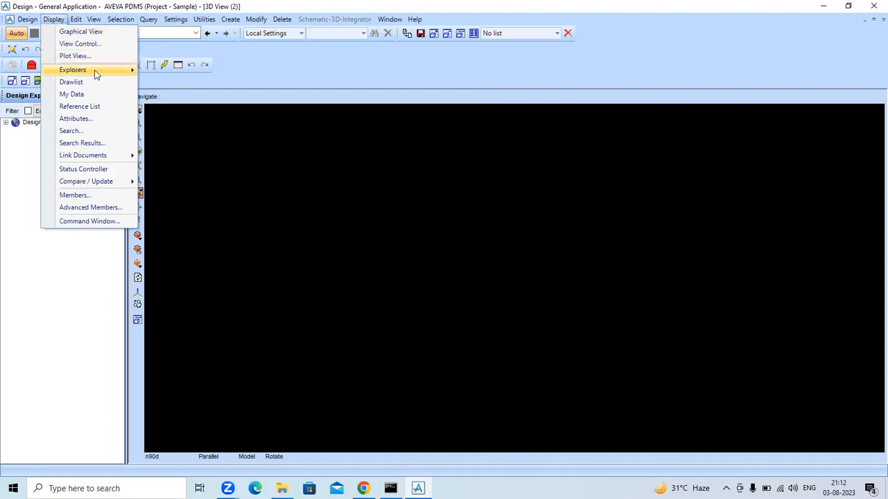
mouse_move(95, 75)
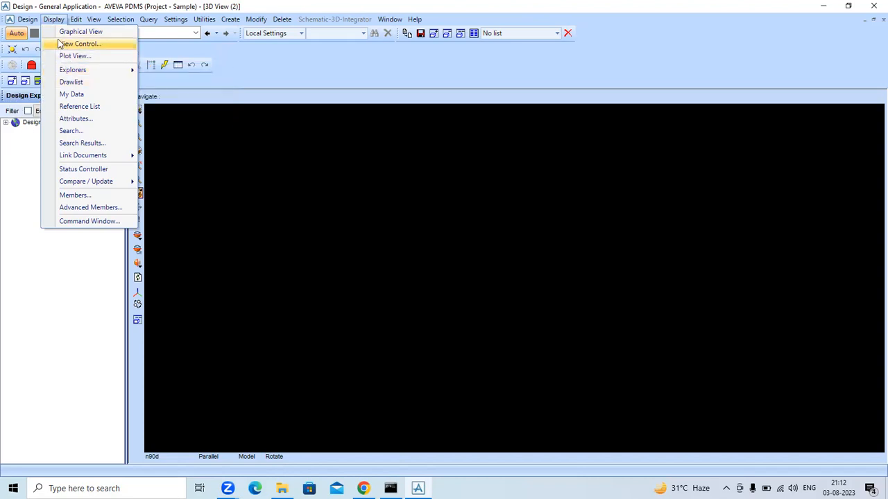
click(252, 199)
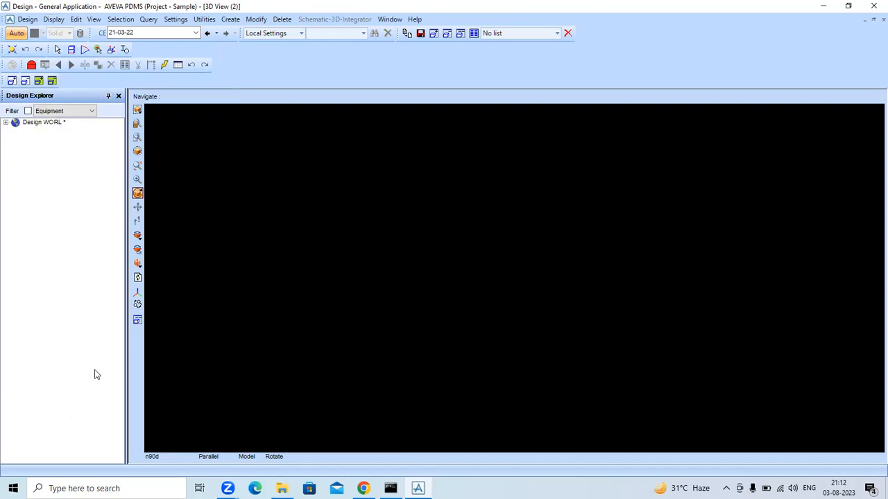
click(54, 20)
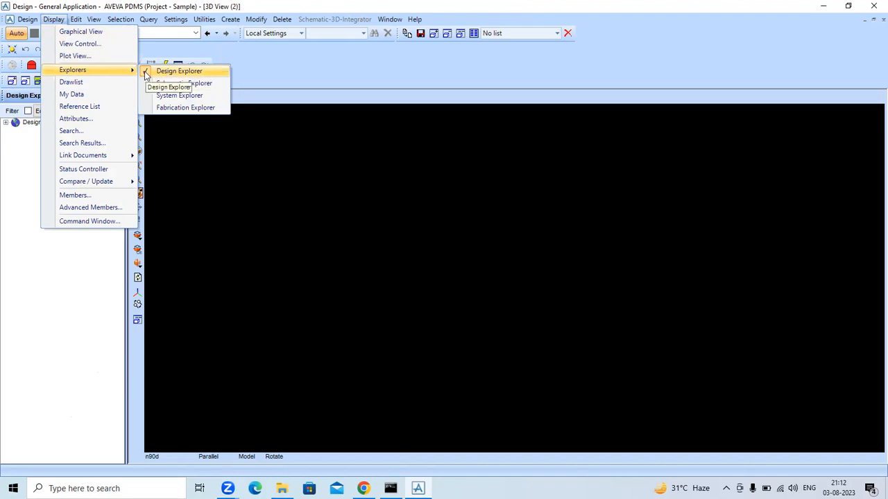
click(181, 137)
- Display the attributes of SITE 21-03-22 for inspection and close the attribute list
click(53, 18)
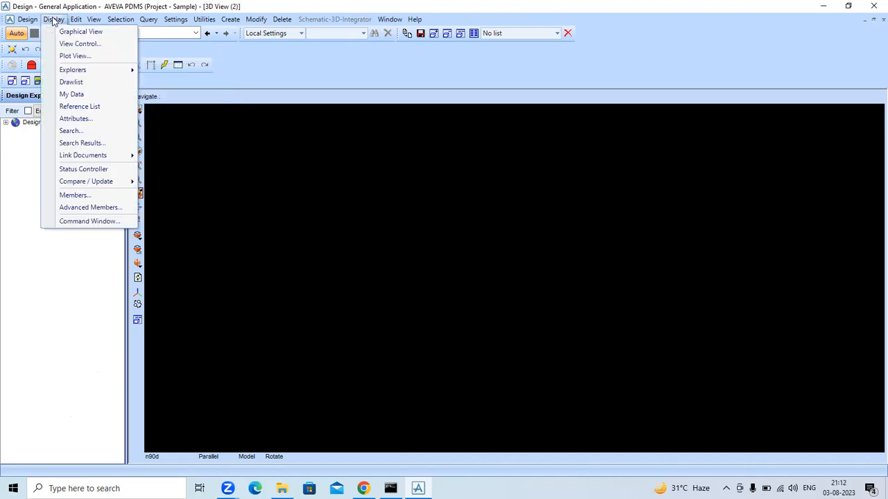
click(76, 119)
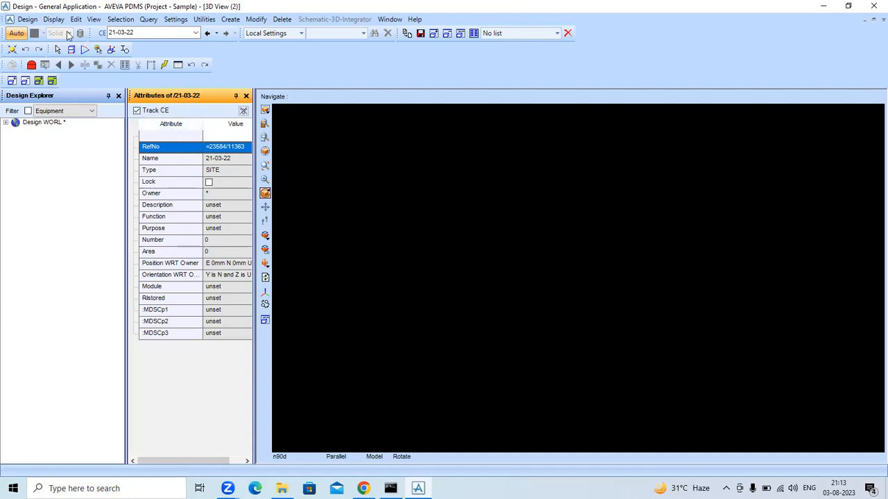
click(246, 96)
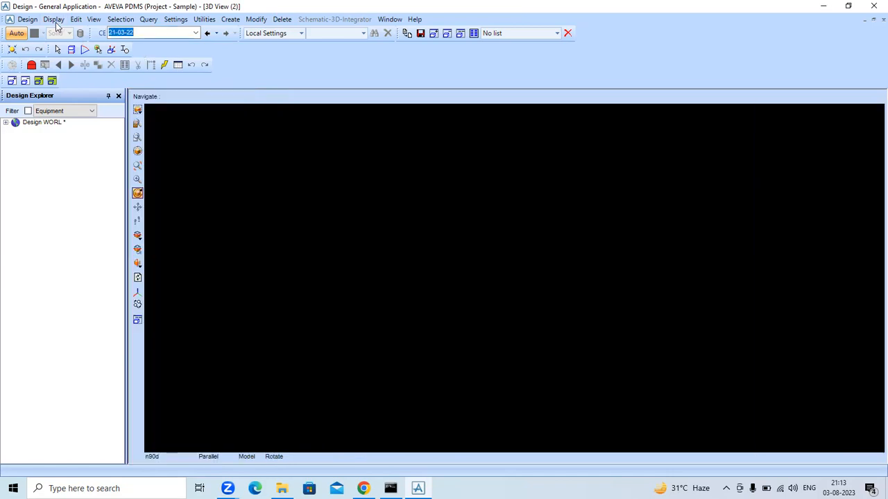
- Open the Members window, bring up the reference list for SITE 21-03-22 beside it, and close both windows
click(54, 20)
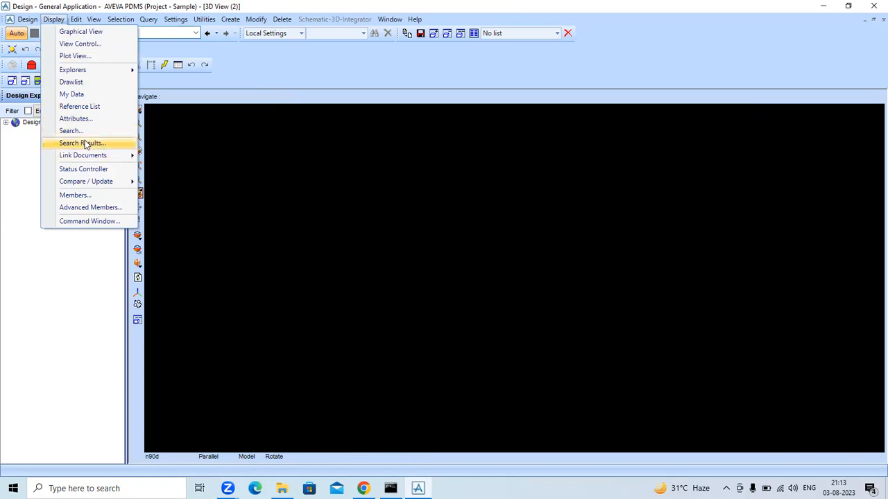
click(87, 195)
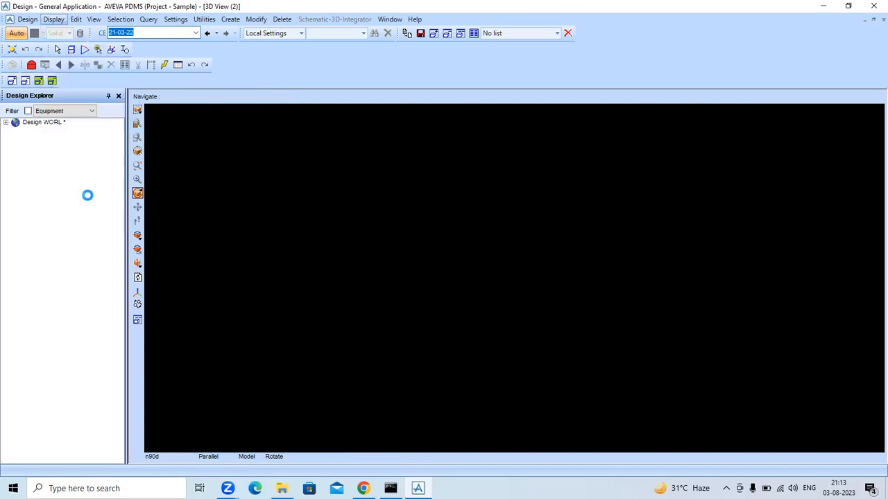
drag(32, 70, 640, 18)
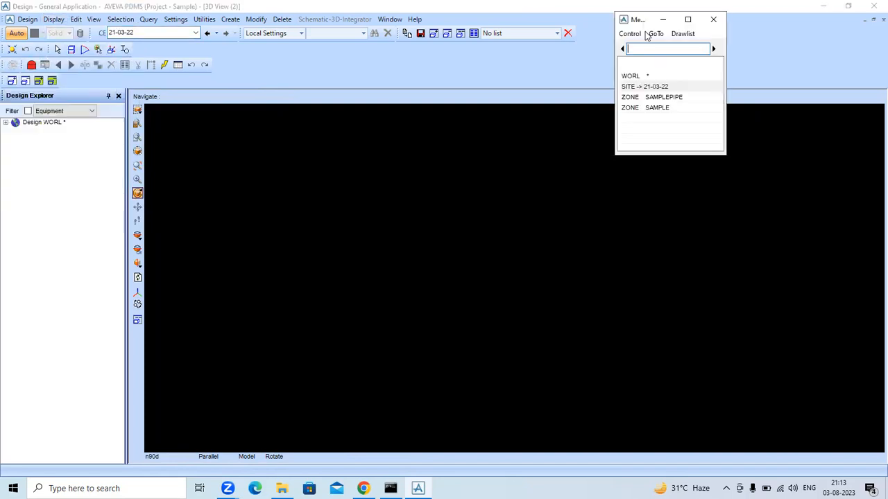
click(655, 34)
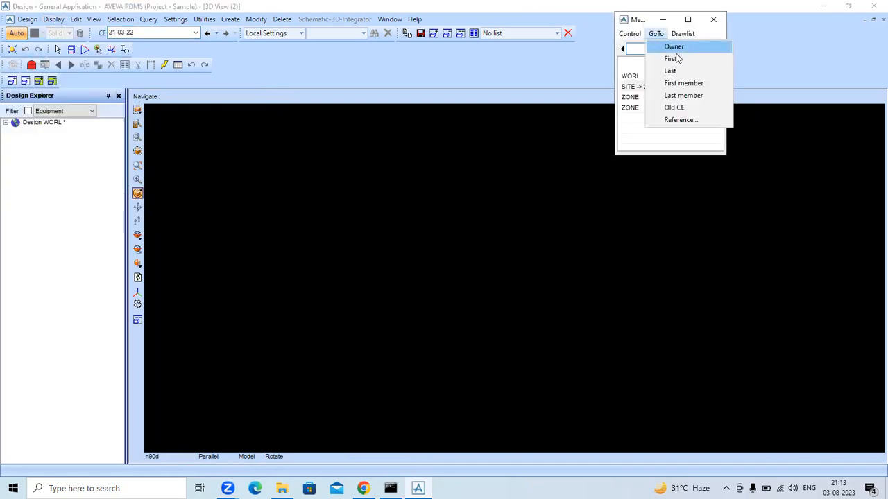
click(677, 120)
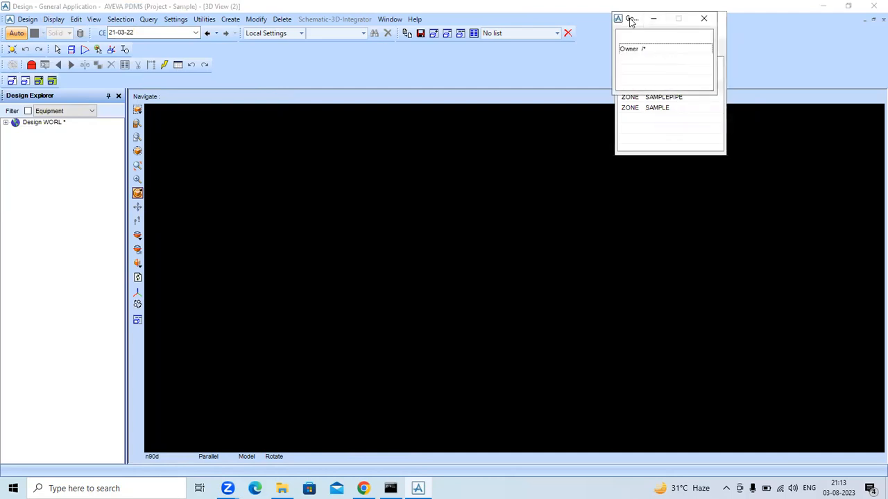
drag(631, 22, 520, 54)
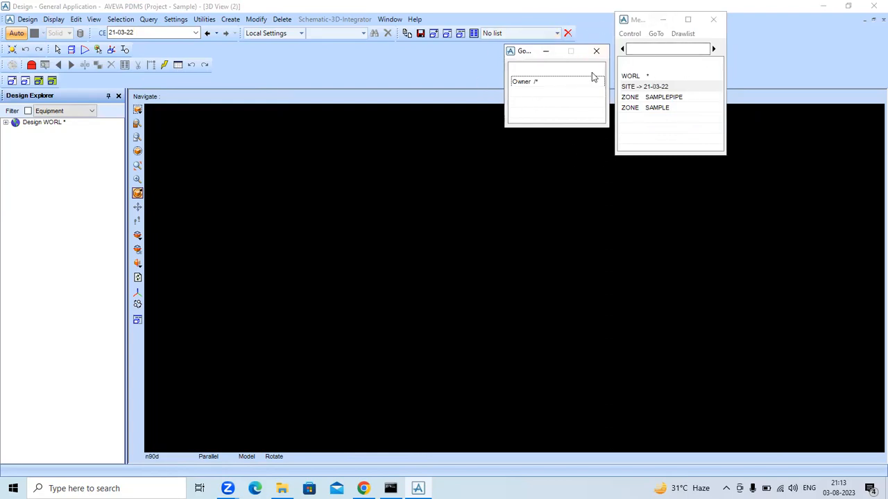
drag(526, 53, 529, 66)
drag(635, 20, 648, 36)
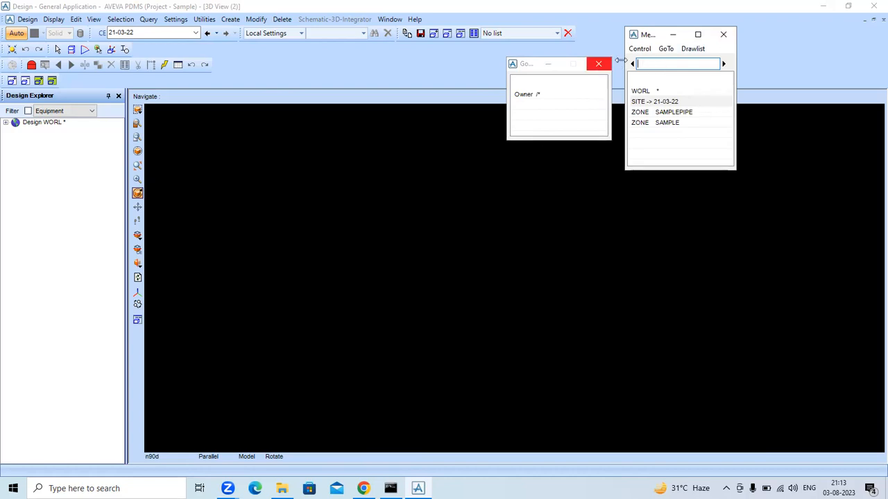
click(723, 35)
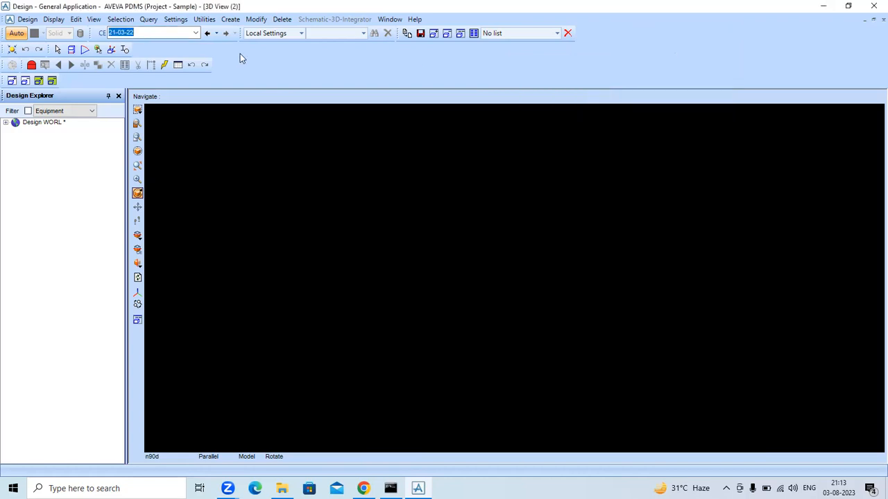
- Open the Command Window and place the cursor in its entry area
click(54, 20)
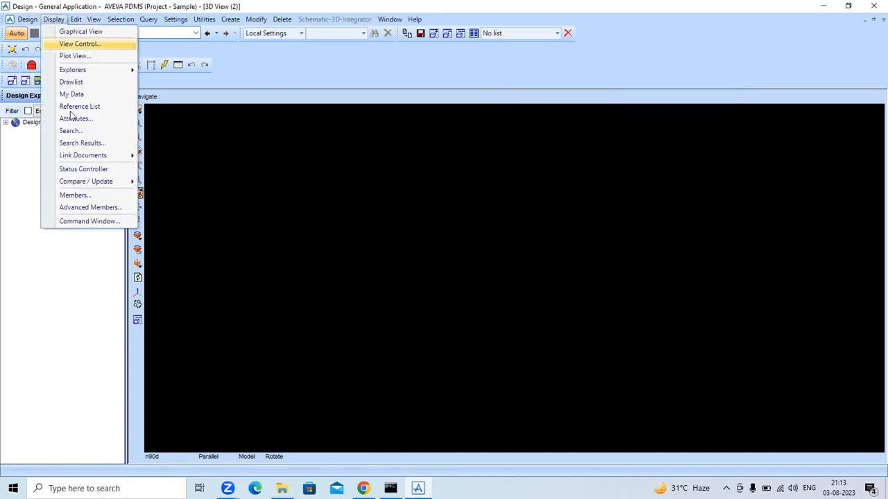
click(86, 222)
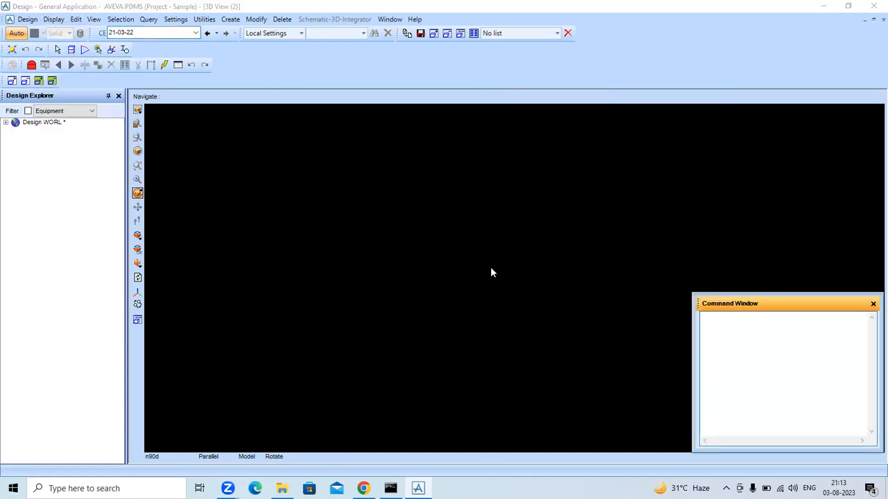
click(717, 356)
click(76, 20)
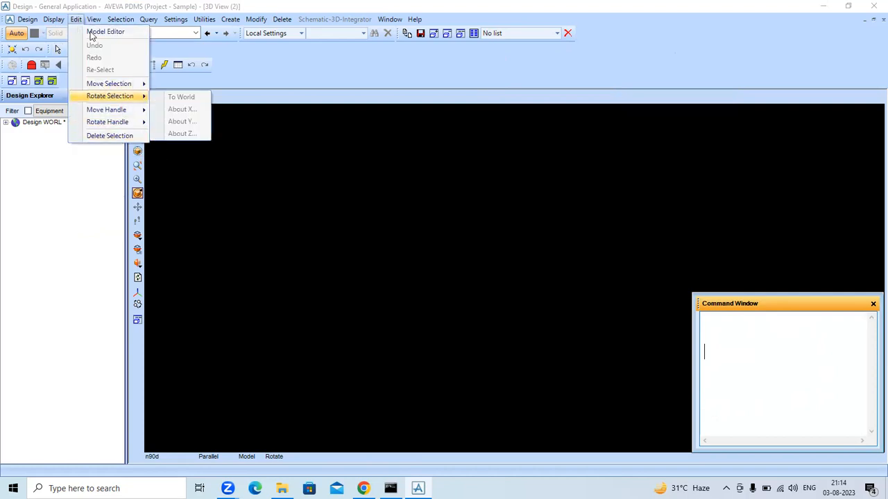
mouse_move(94, 20)
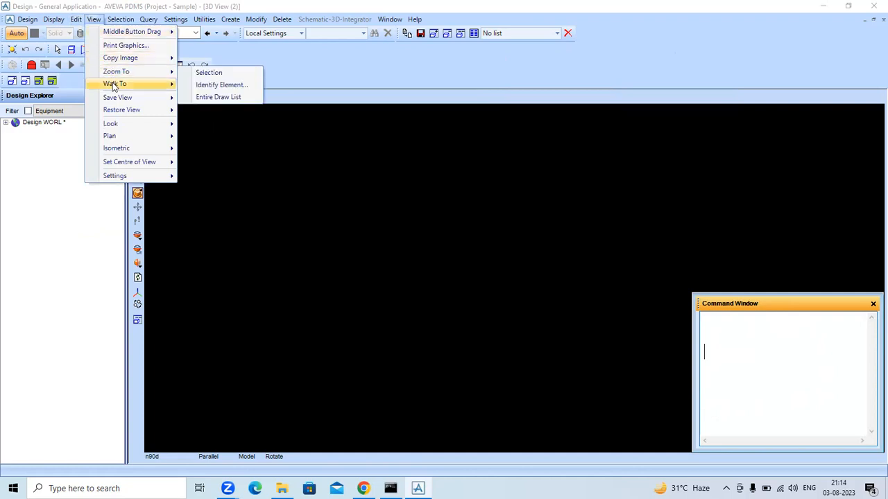
mouse_move(129, 99)
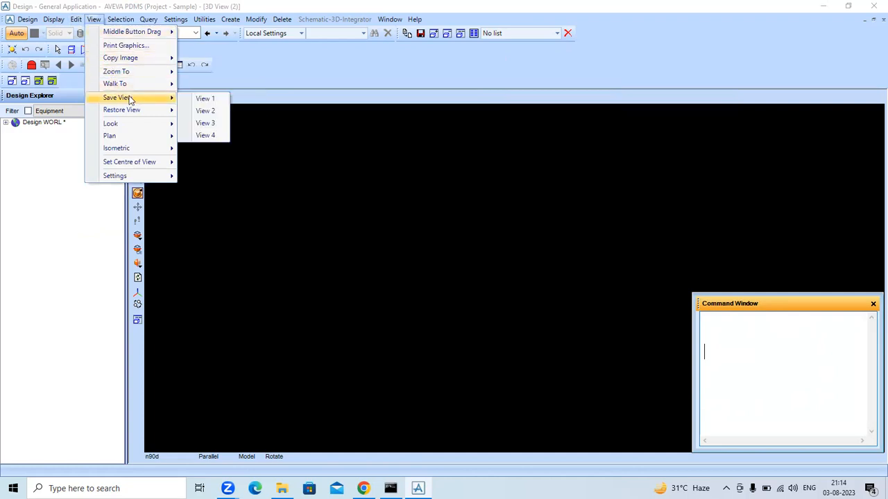
mouse_move(127, 123)
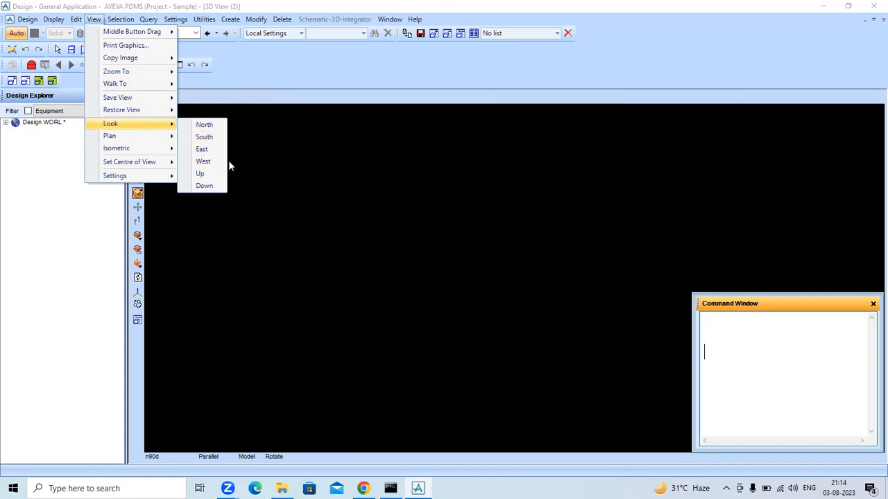
click(233, 264)
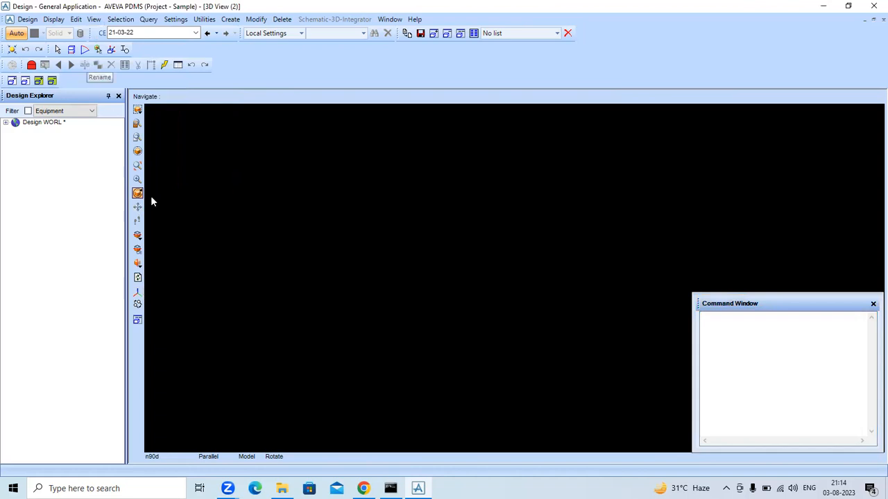
- Turn on the axes indicator in the 3D view and set the view to the Iso 1 isometric direction
click(137, 295)
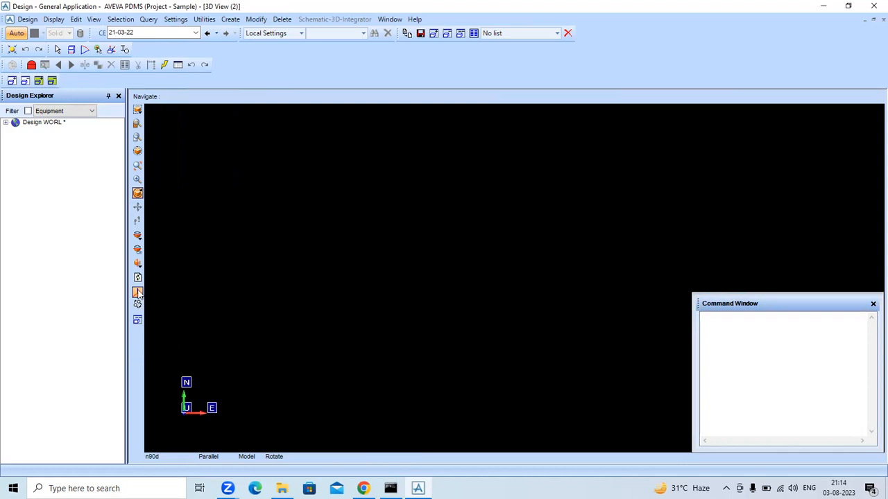
middle_drag(284, 299, 346, 258)
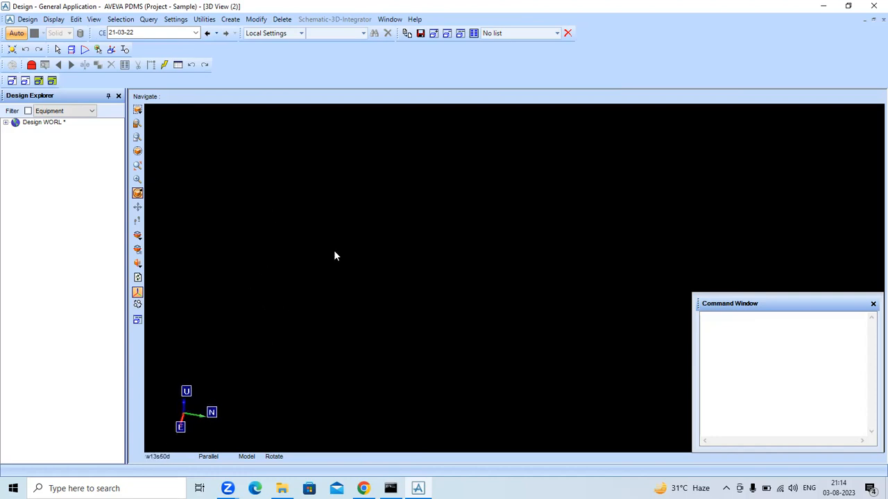
right_click(342, 244)
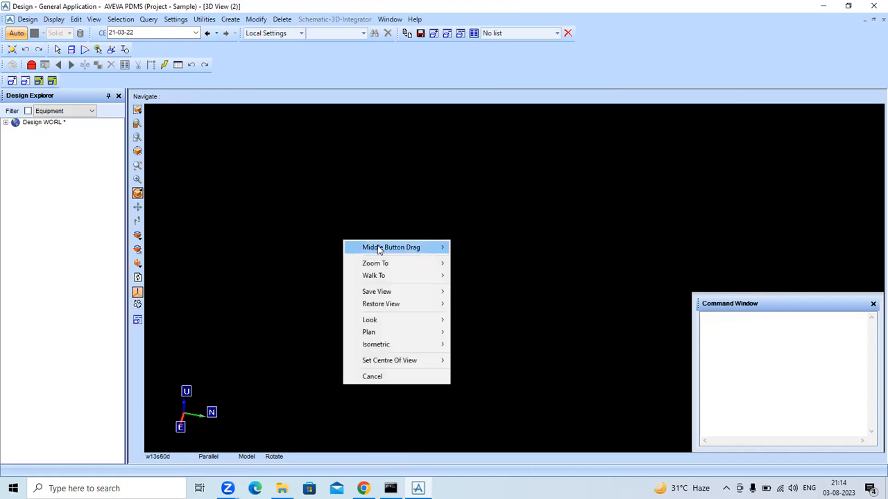
mouse_move(386, 349)
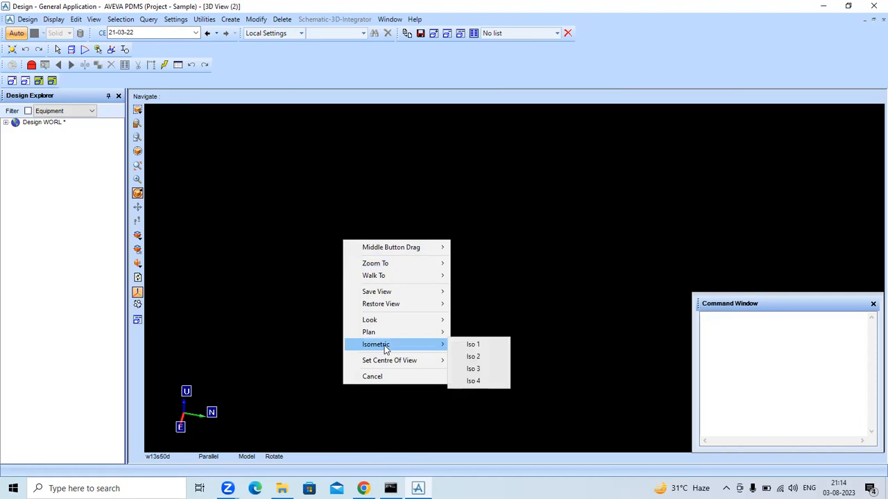
click(470, 346)
- Cycle the 3D view through the Iso 2, Iso 3 and Iso 4 isometric directions to compare the axes orientation
right_click(407, 284)
mouse_move(441, 389)
click(535, 398)
right_click(394, 227)
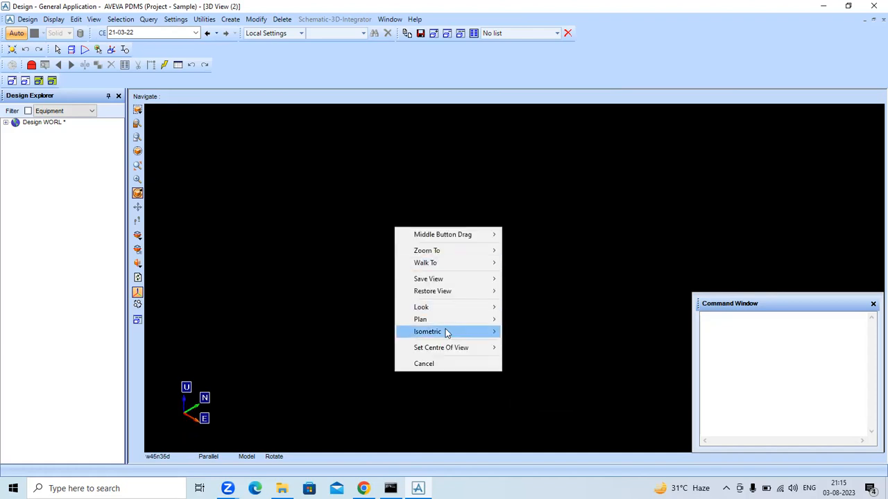
mouse_move(447, 332)
click(529, 356)
right_click(433, 235)
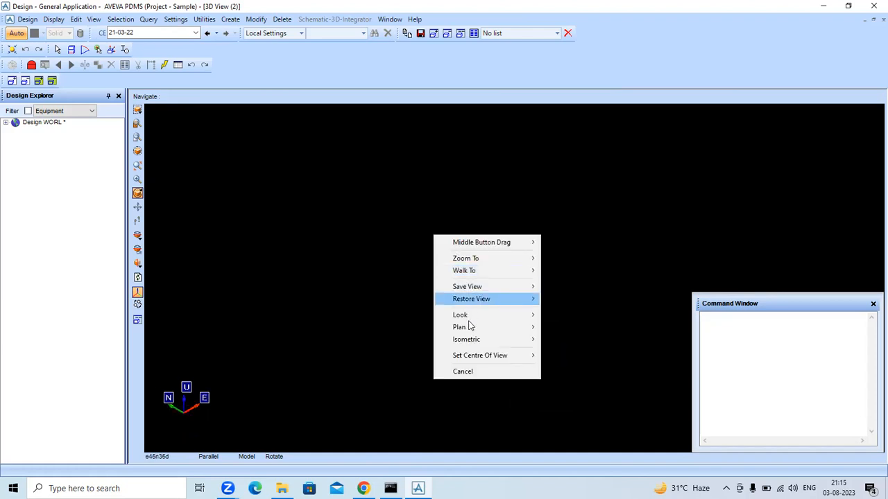
click(563, 374)
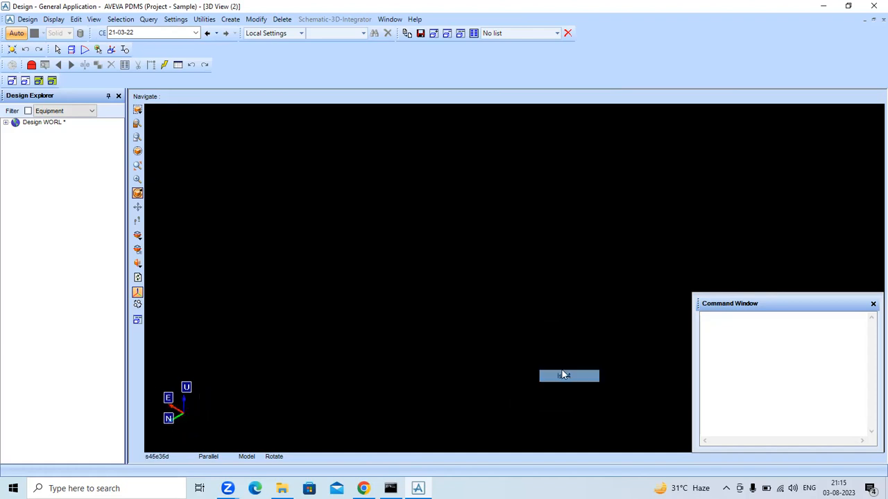
right_click(389, 253)
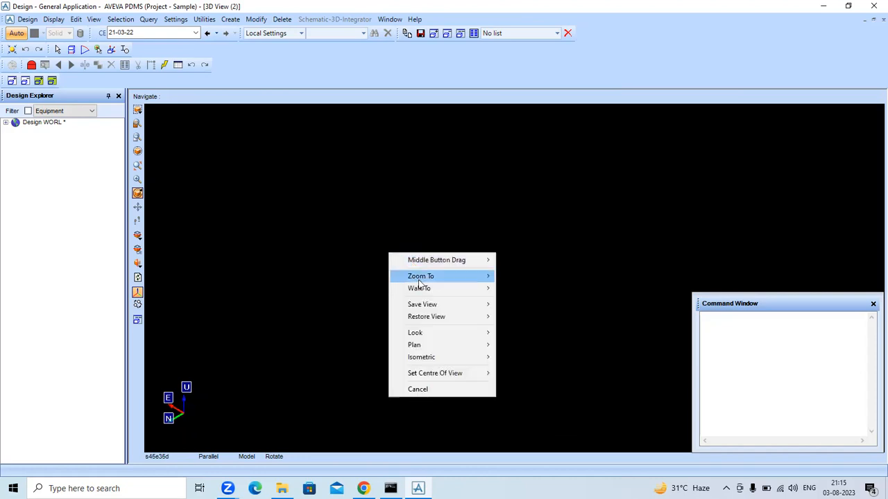
mouse_move(426, 290)
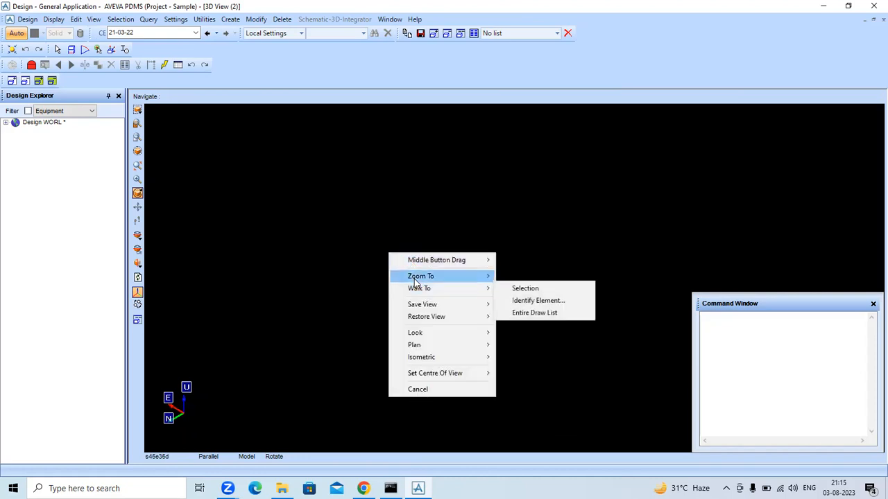
click(308, 240)
click(94, 19)
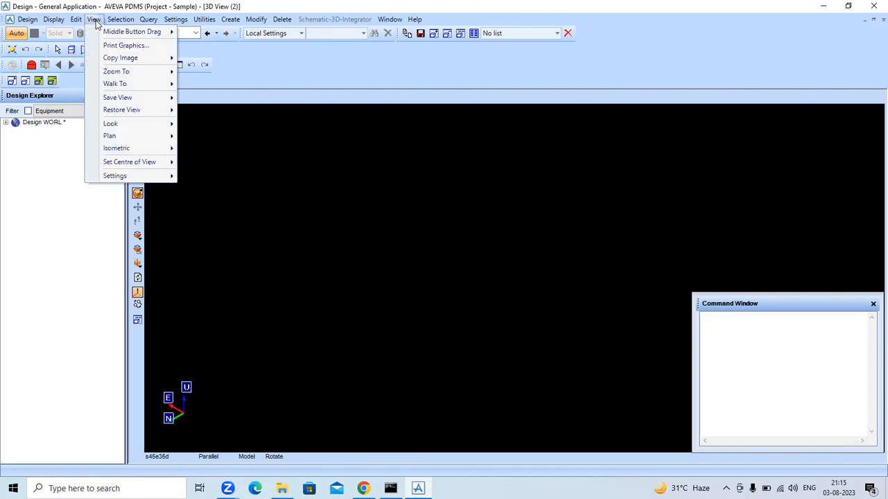
mouse_move(138, 161)
click(308, 188)
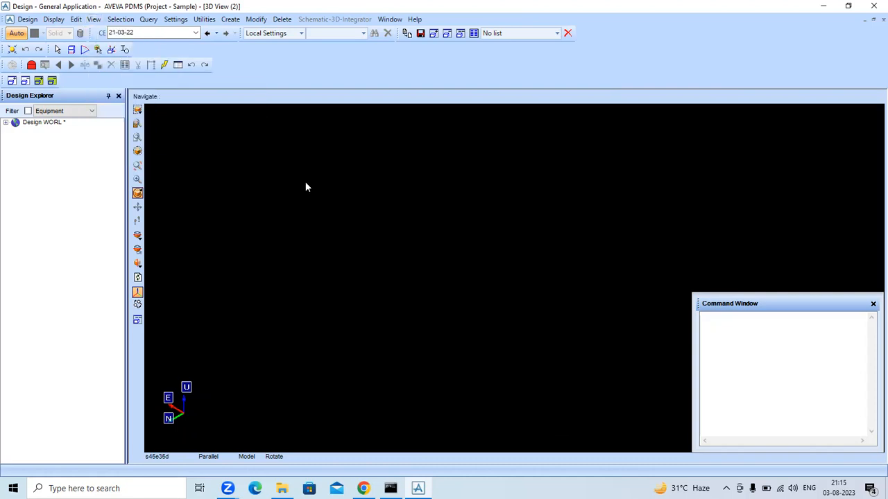
- Set the 3D view to the Plan North orientation and switch it to Look North
right_click(387, 169)
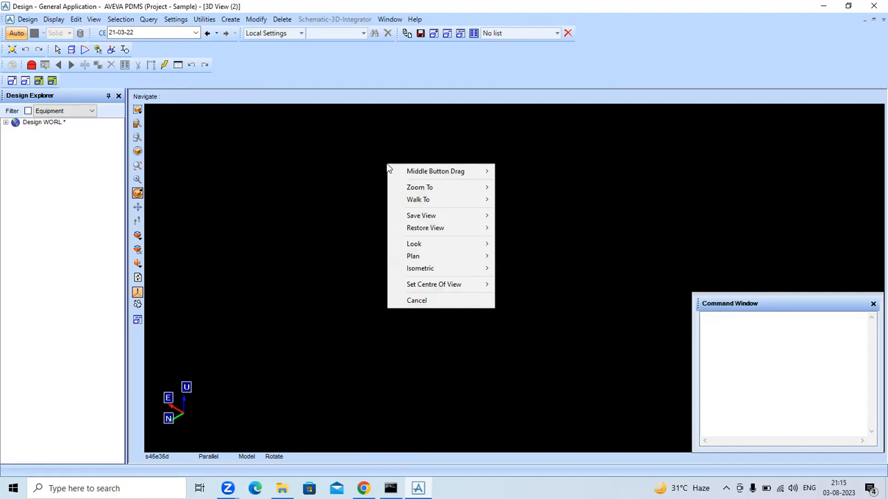
mouse_move(422, 258)
click(519, 254)
right_click(437, 221)
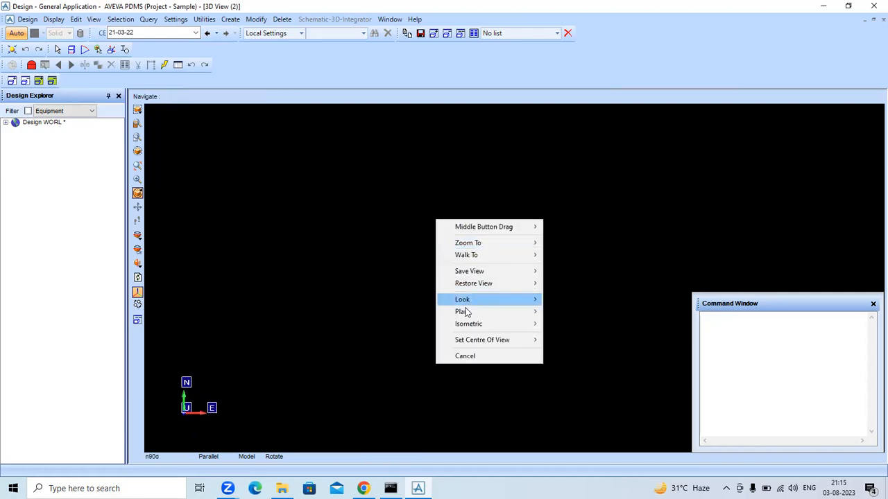
mouse_move(506, 303)
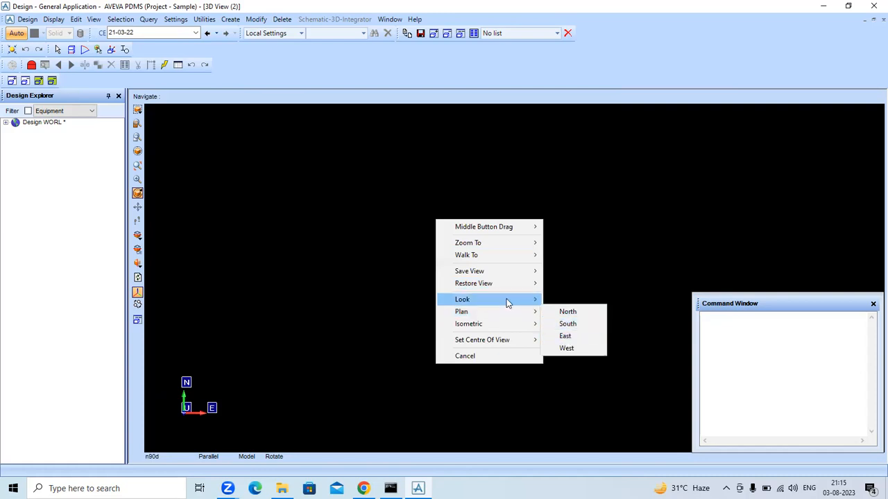
click(569, 299)
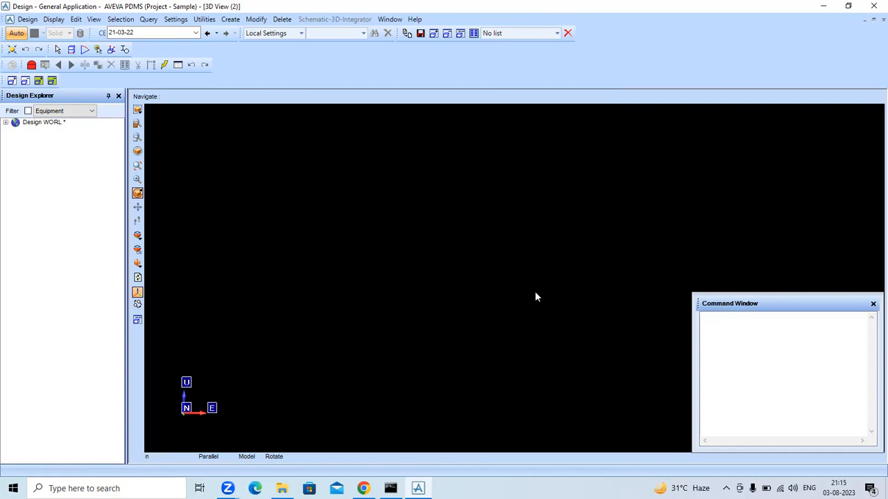
right_click(432, 255)
mouse_move(499, 338)
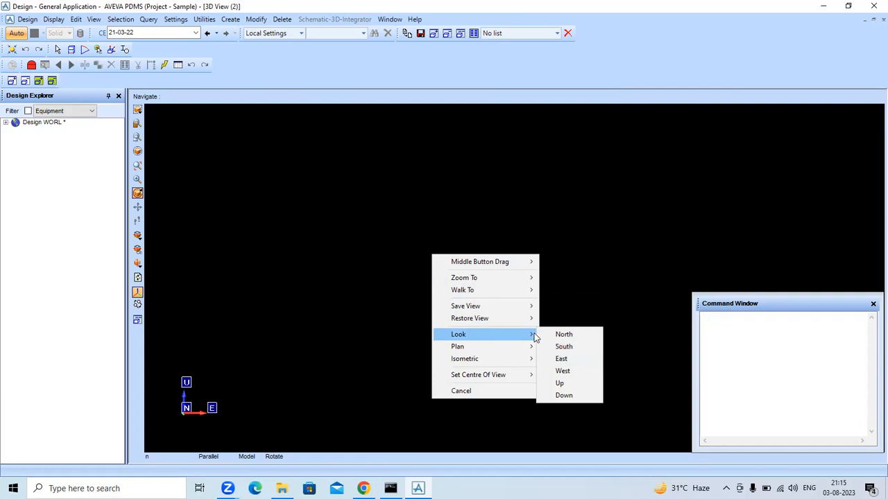
mouse_move(530, 318)
mouse_move(500, 379)
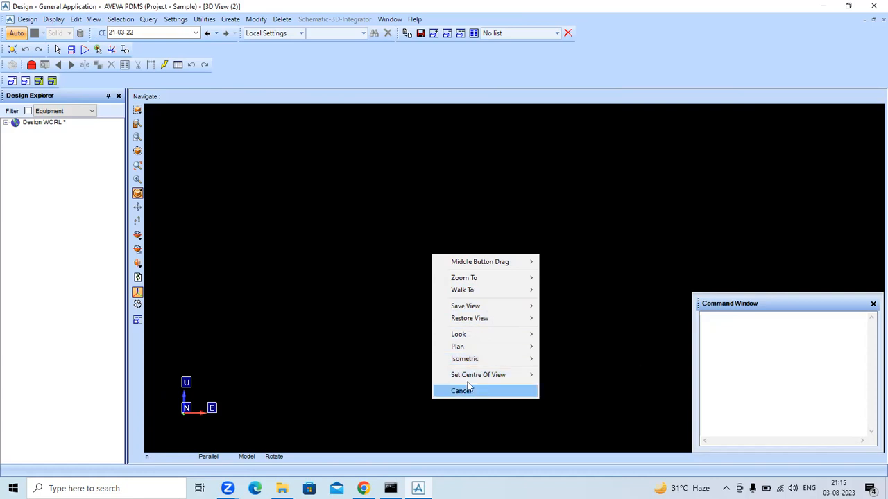
click(477, 392)
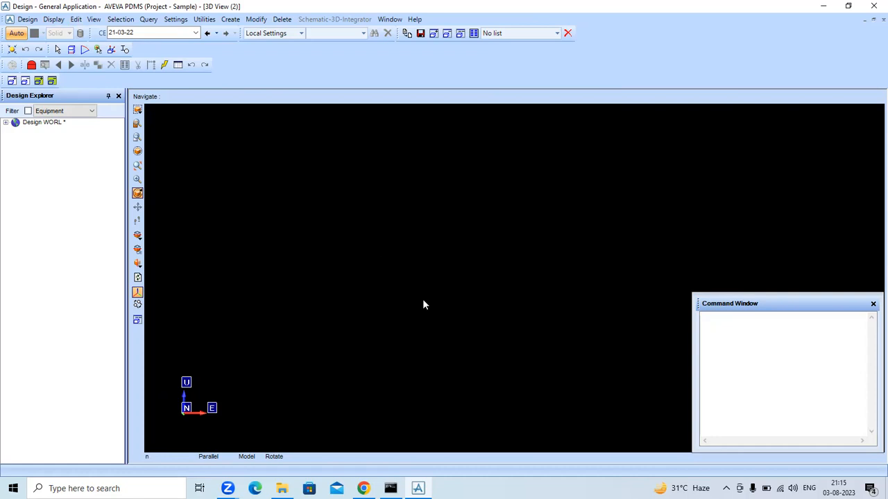
click(93, 20)
click(118, 20)
click(118, 20)
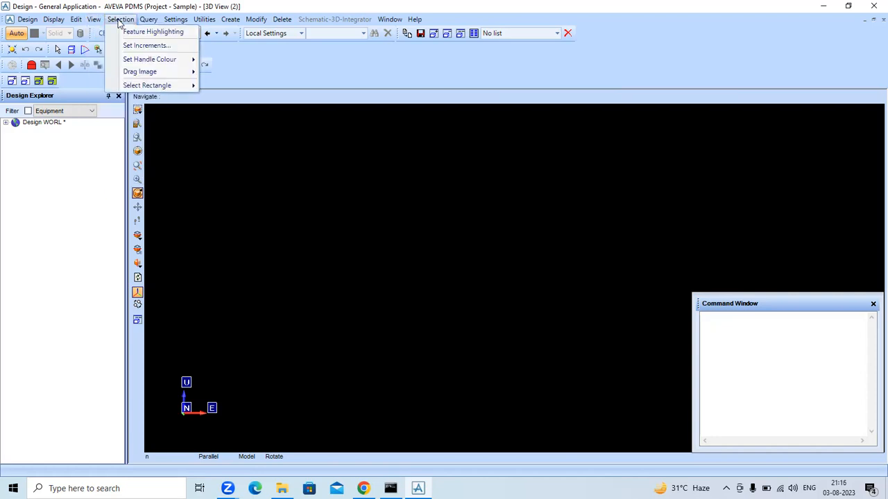
- Query the attributes of SITE 21-03-22, close the list, and try to query the site's properties
mouse_move(146, 20)
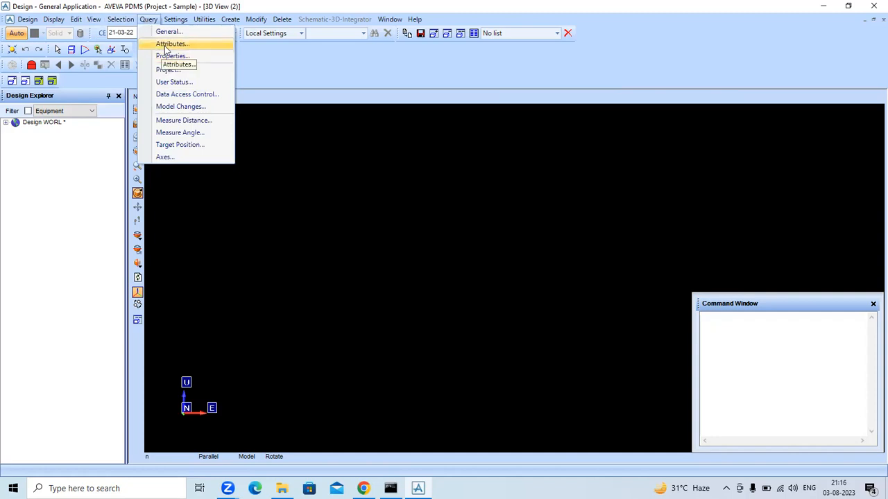
click(166, 47)
click(251, 95)
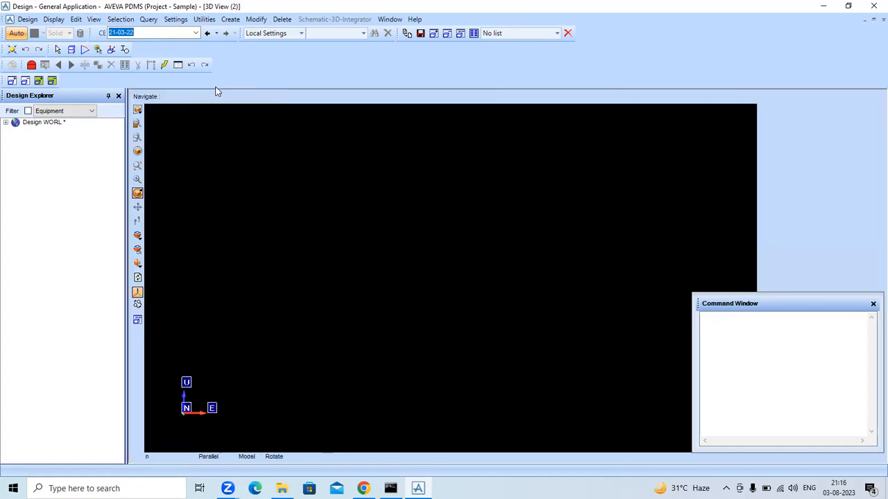
click(149, 19)
click(177, 57)
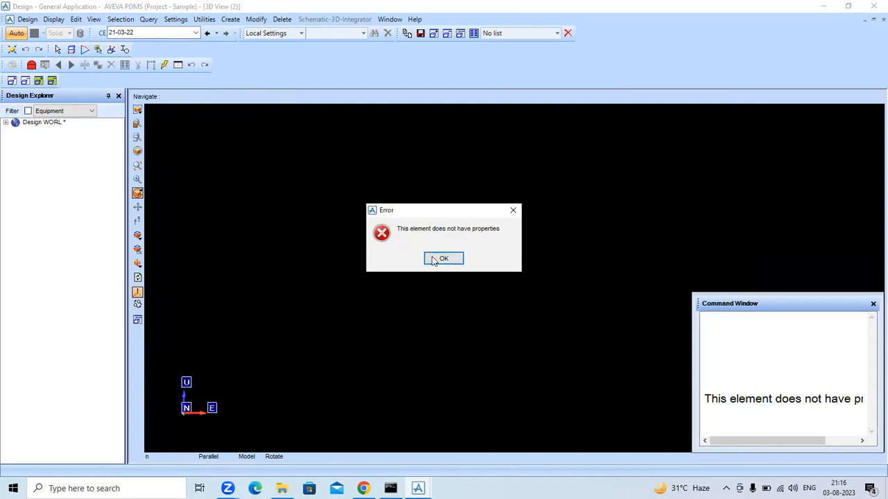
click(434, 259)
- Expand the design hierarchy to EQUI VESSAL01 under ZONE EQUIPMENTZONE, select that equipment and try to query its properties
click(5, 122)
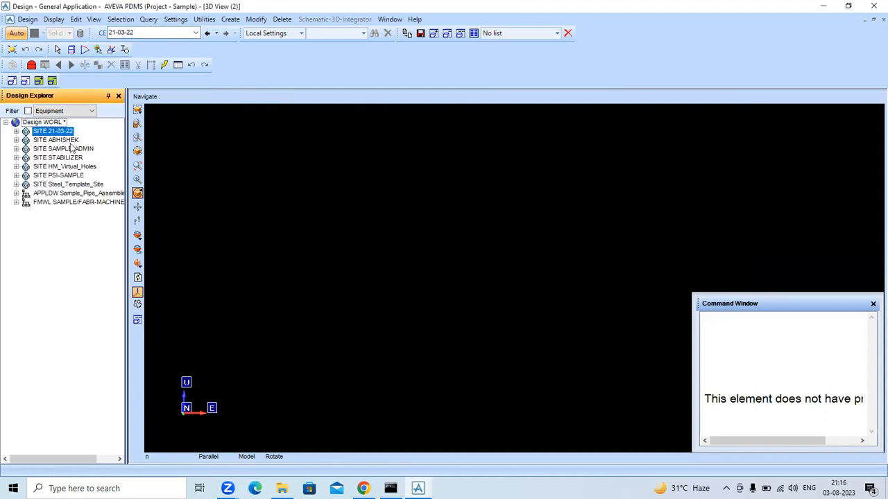
click(16, 141)
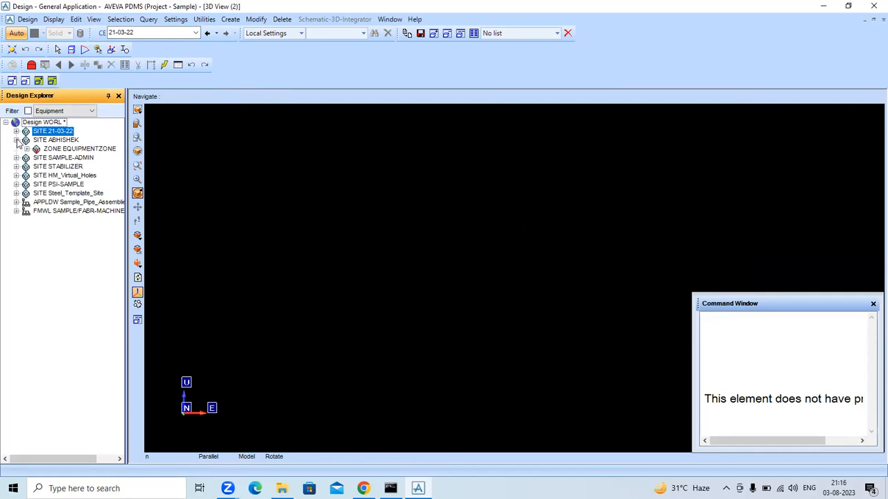
click(27, 149)
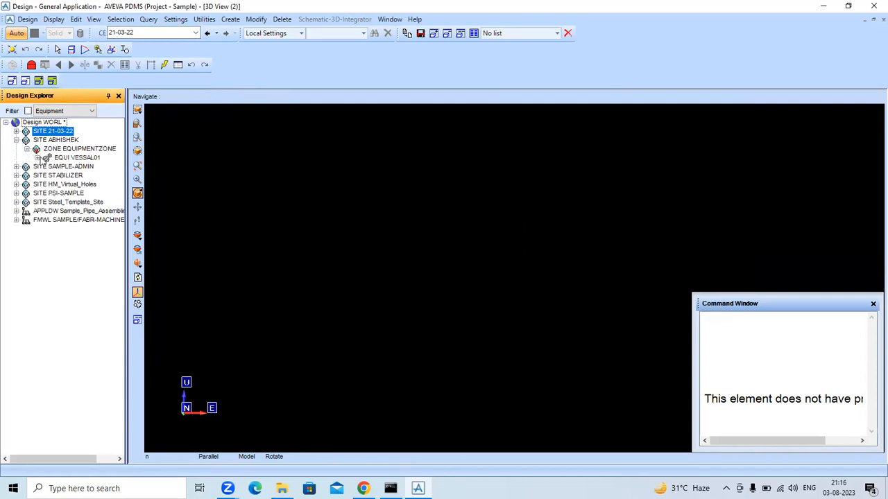
click(76, 158)
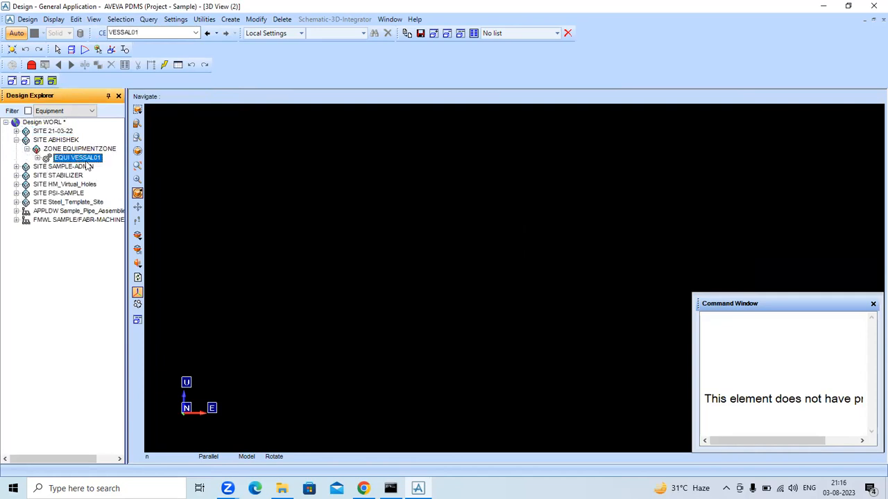
click(37, 158)
click(69, 168)
click(71, 158)
click(147, 19)
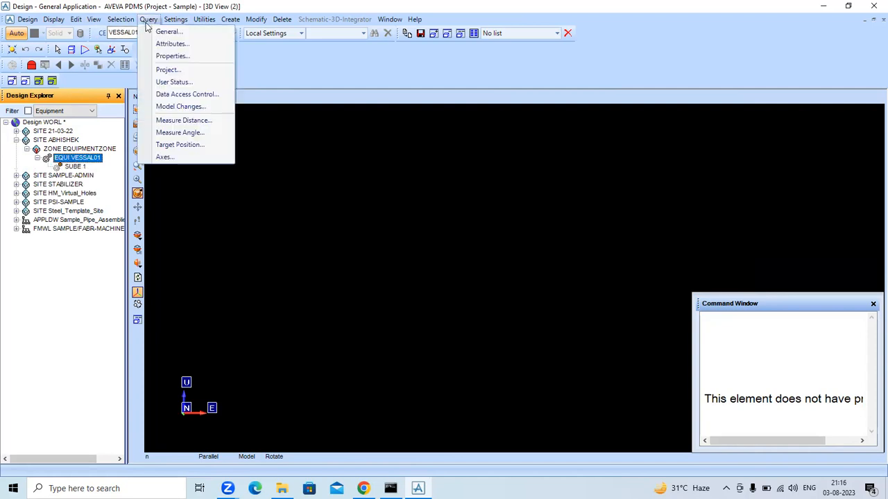
click(170, 54)
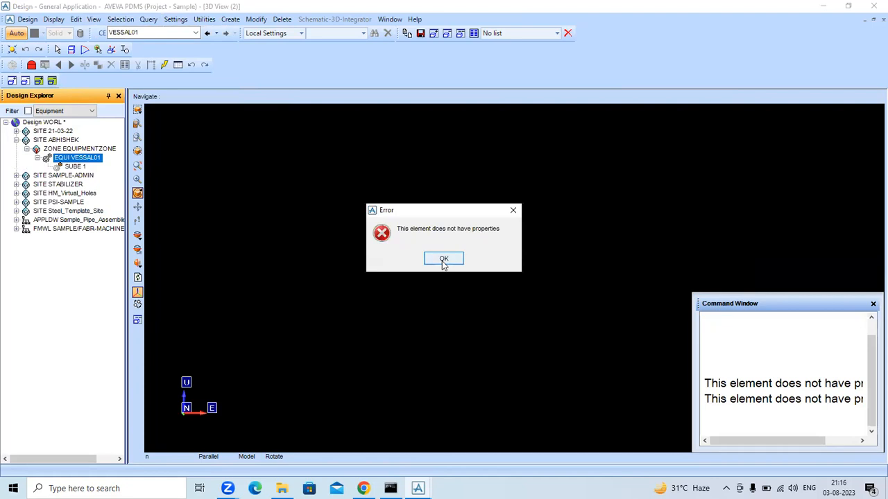
- Expand SITE STABILIZER in the design hierarchy through ZONE PIPES and PIPE 100-B-1 to the components of branch 100-B-1-B1
click(446, 259)
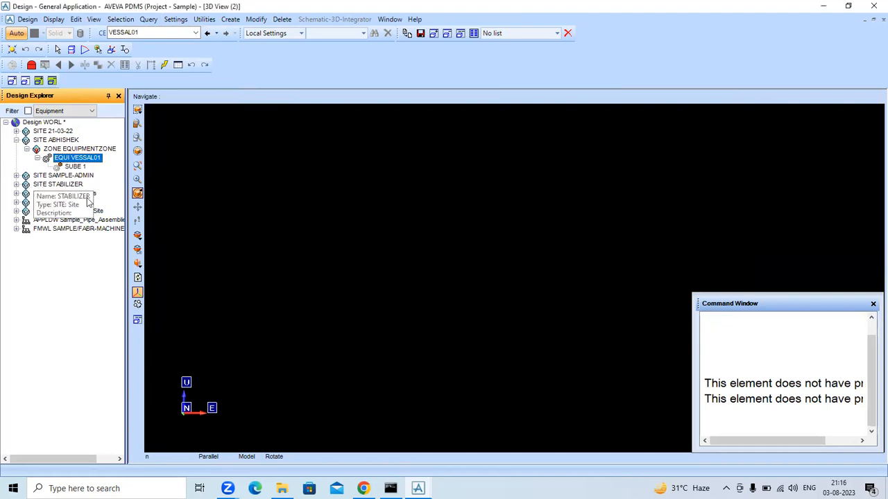
click(43, 203)
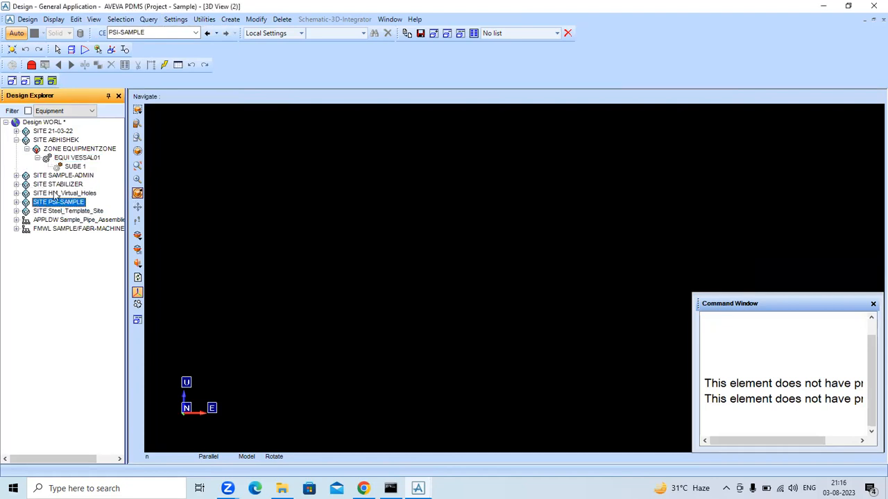
click(27, 185)
click(17, 185)
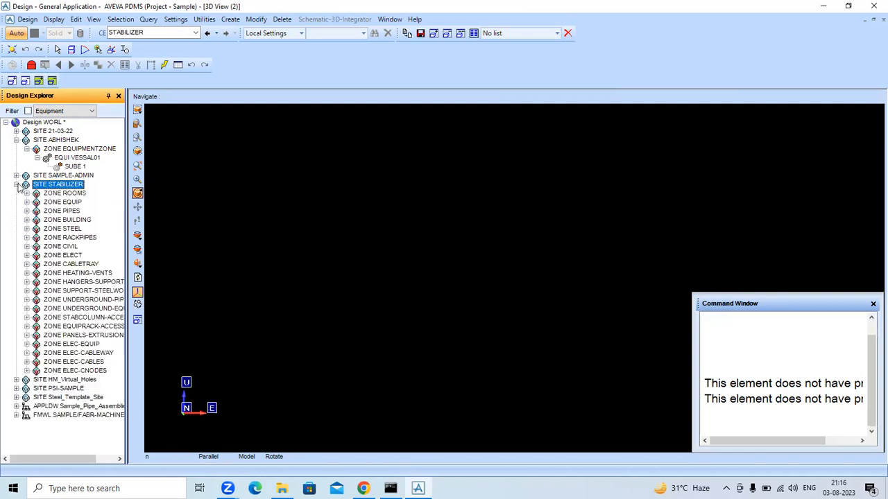
click(61, 212)
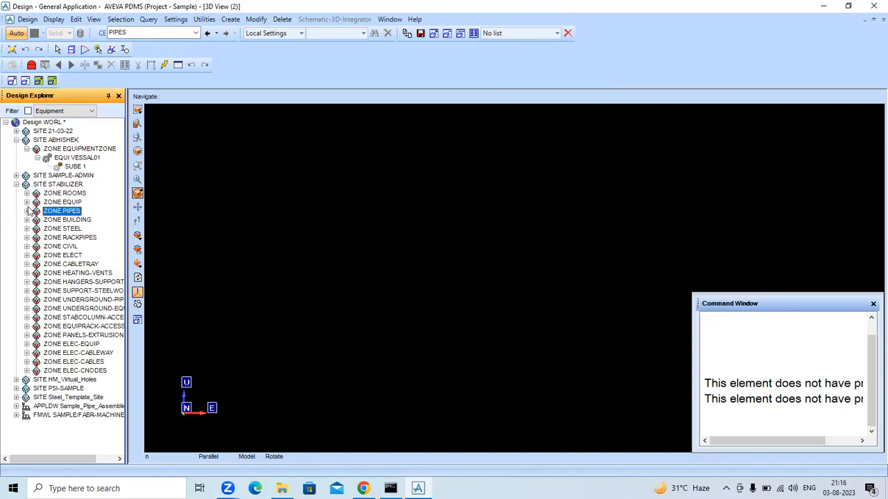
click(27, 211)
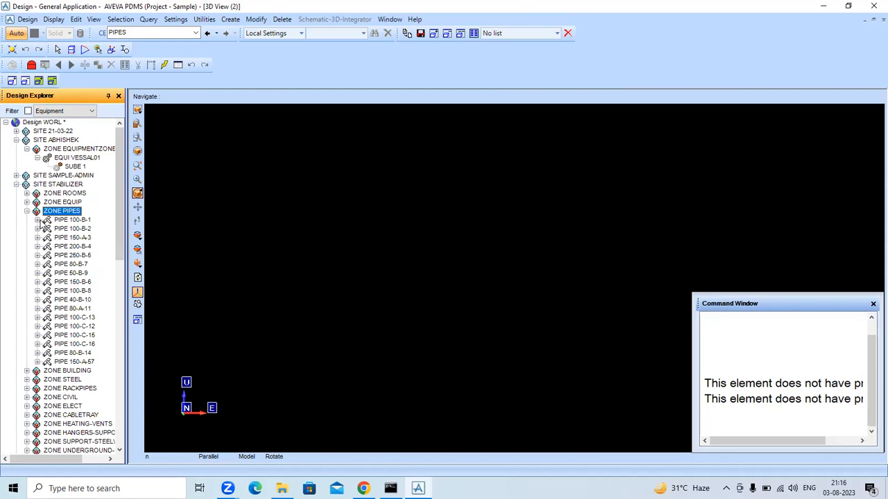
click(38, 220)
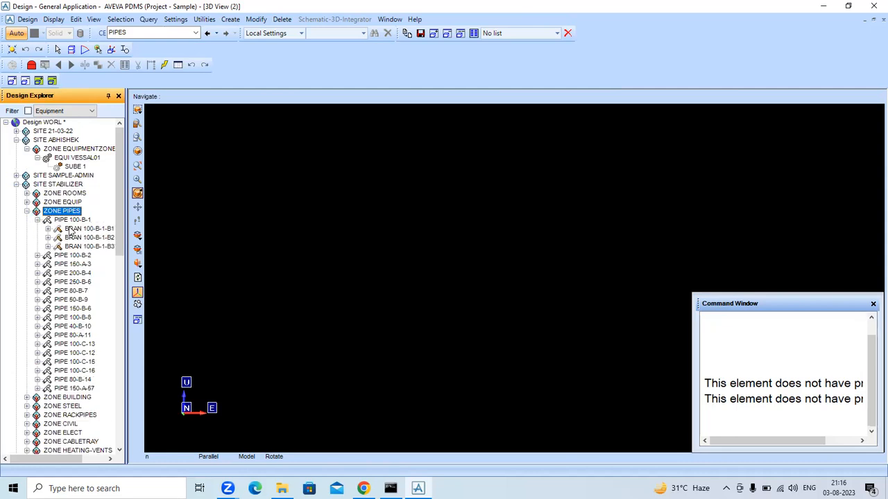
click(48, 230)
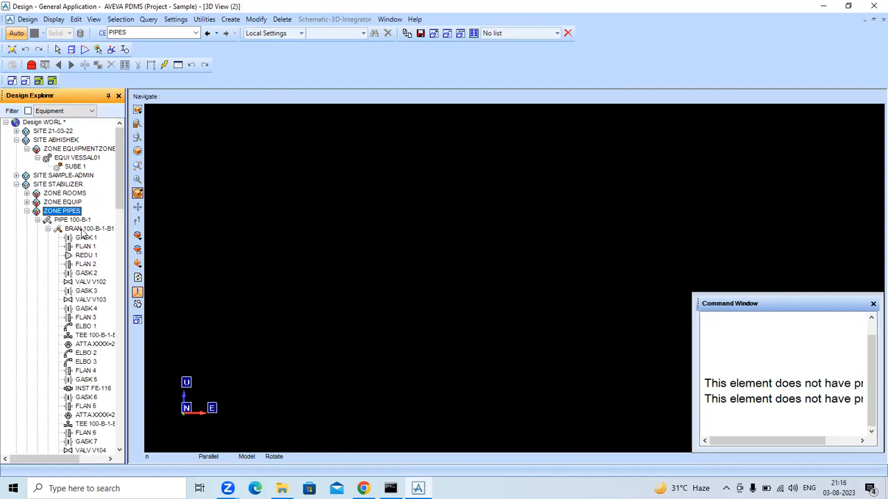
- Select BRAN 100-B-1-B1 and try to query its properties
click(83, 230)
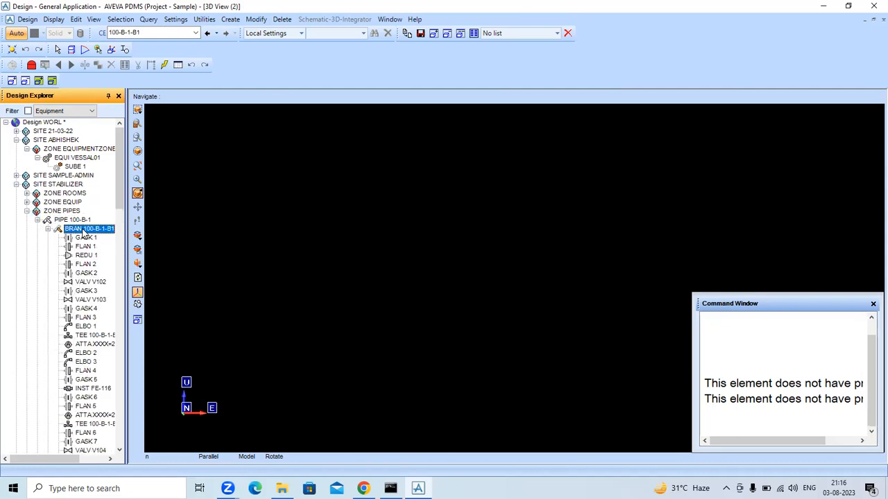
click(148, 20)
click(173, 57)
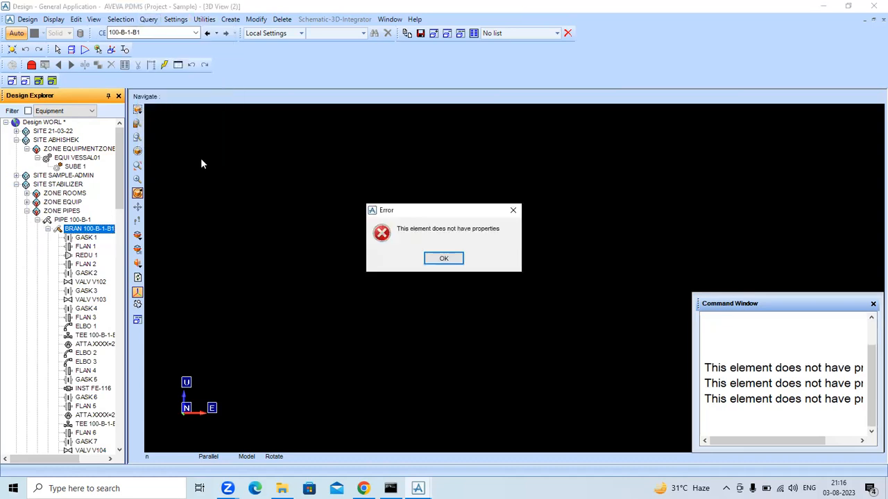
click(443, 259)
- Query the design properties of GASK 1 in branch 100-B-1-B1
click(93, 238)
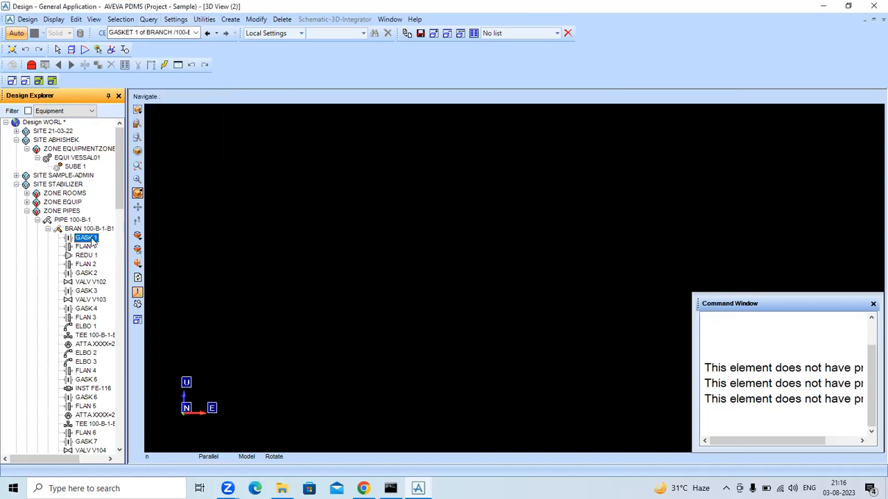
click(148, 19)
click(148, 19)
click(148, 19)
click(170, 56)
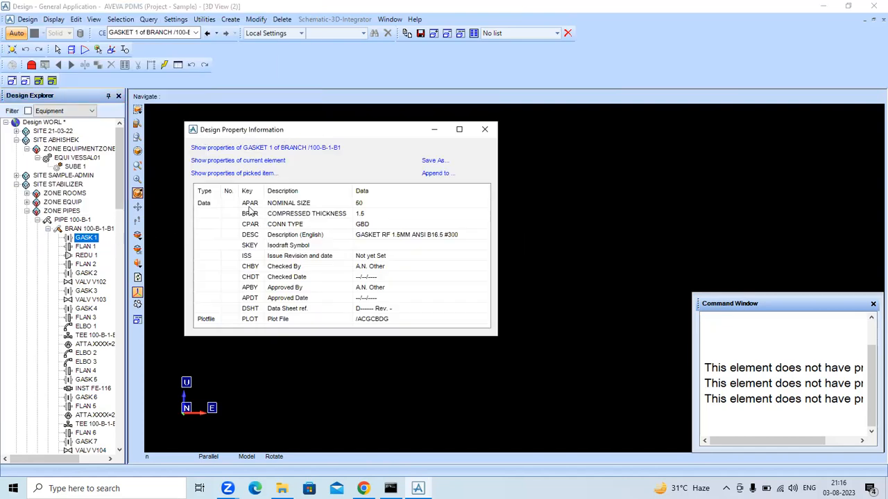
- Examine the gasket's property entries, from nominal size and connection type to description, checking and approval data, and close the property information
click(295, 226)
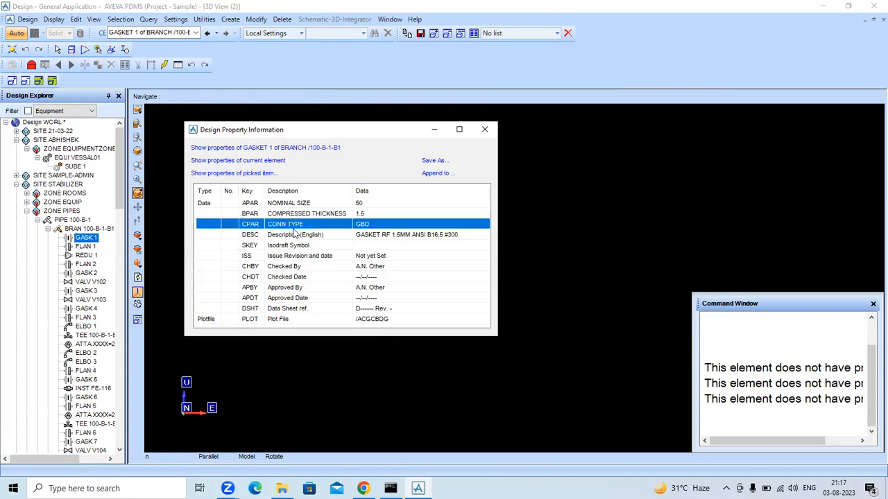
click(285, 236)
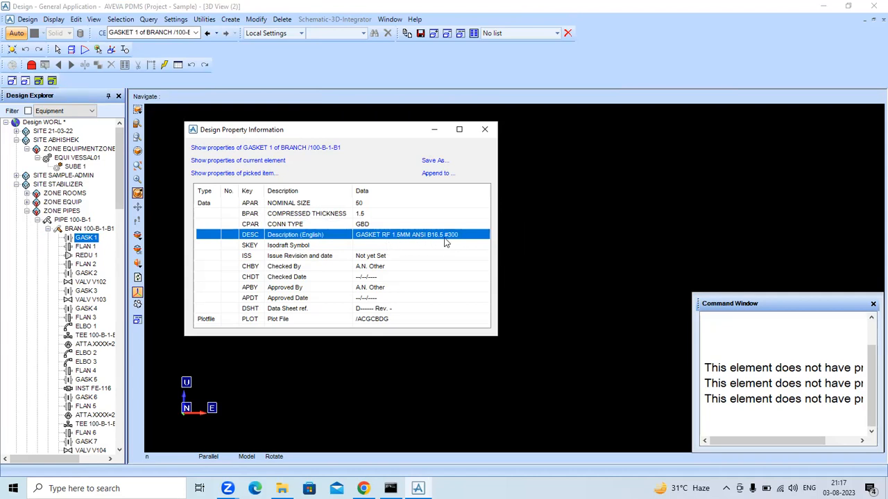
click(284, 245)
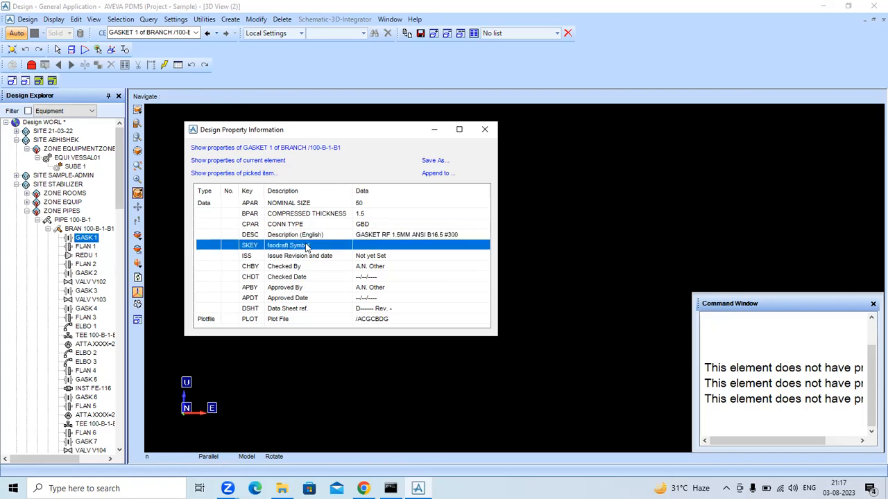
click(299, 257)
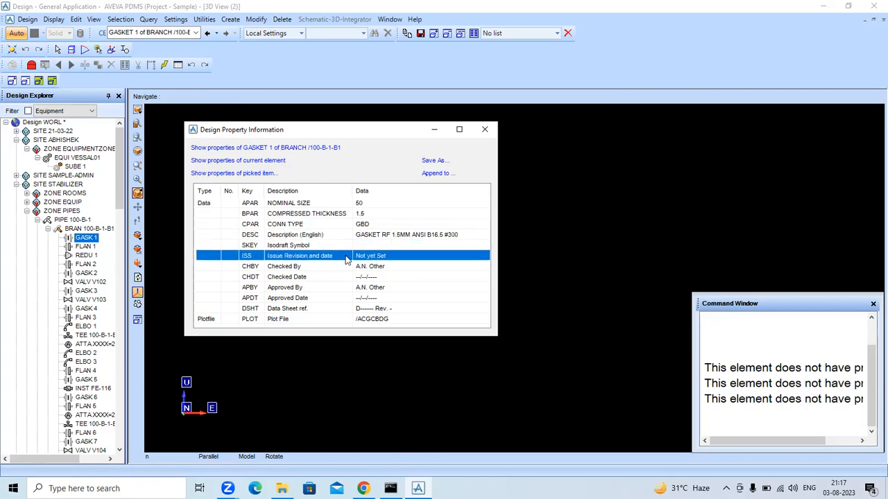
click(298, 269)
click(296, 279)
click(293, 288)
click(296, 299)
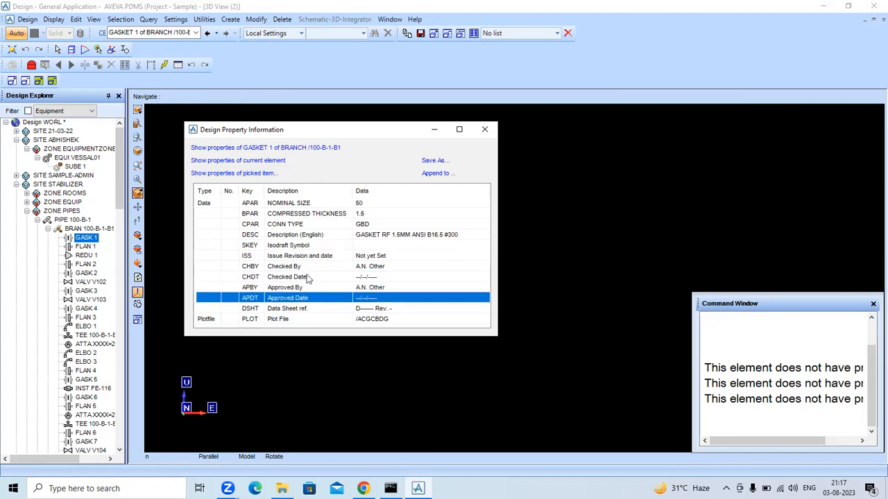
click(287, 205)
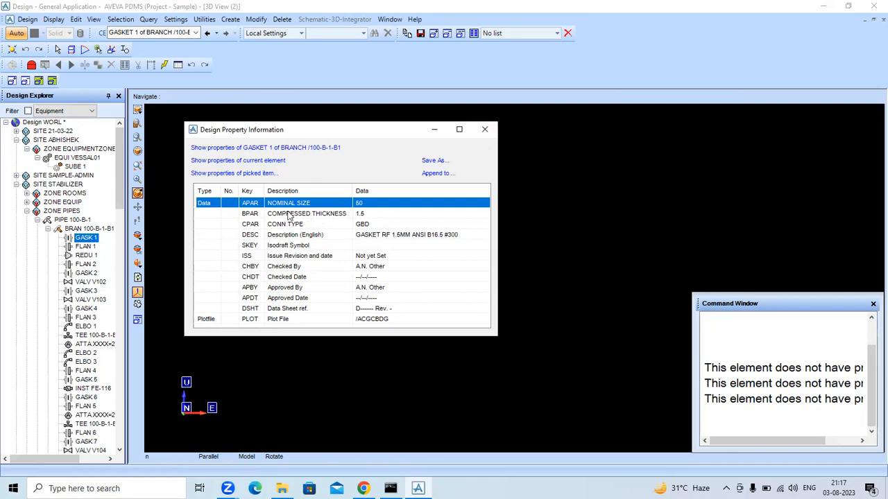
click(484, 131)
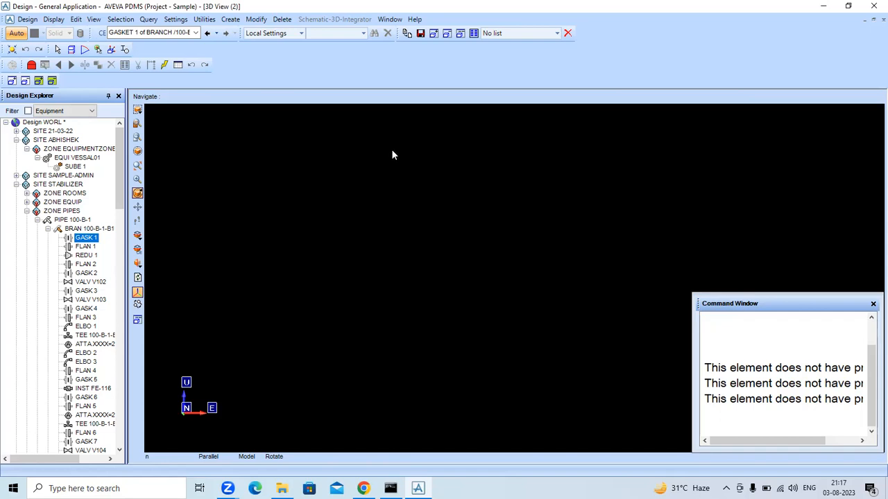
- Show the axes of GASK 1 in the 3D view with the Axes query and close its definition form
click(148, 19)
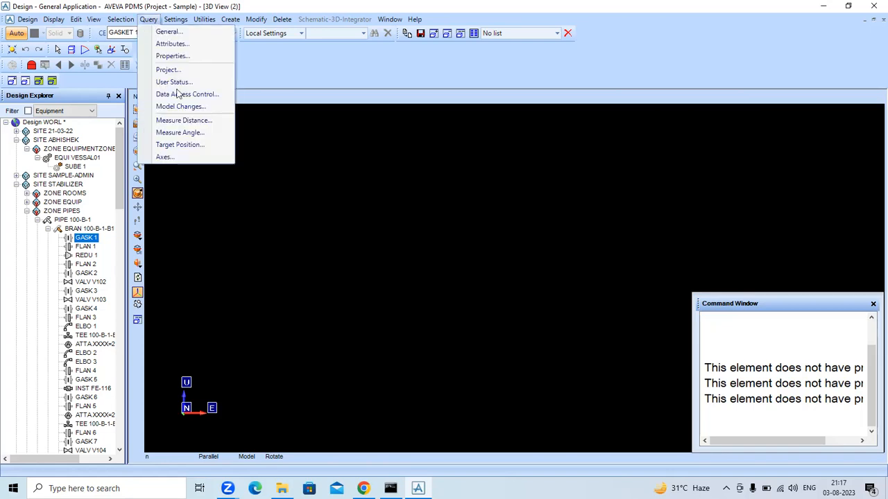
click(168, 158)
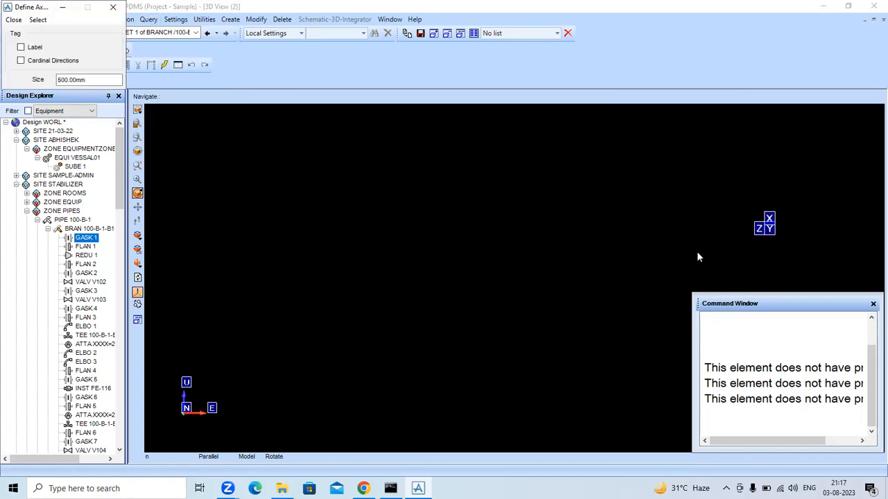
drag(40, 8, 564, 71)
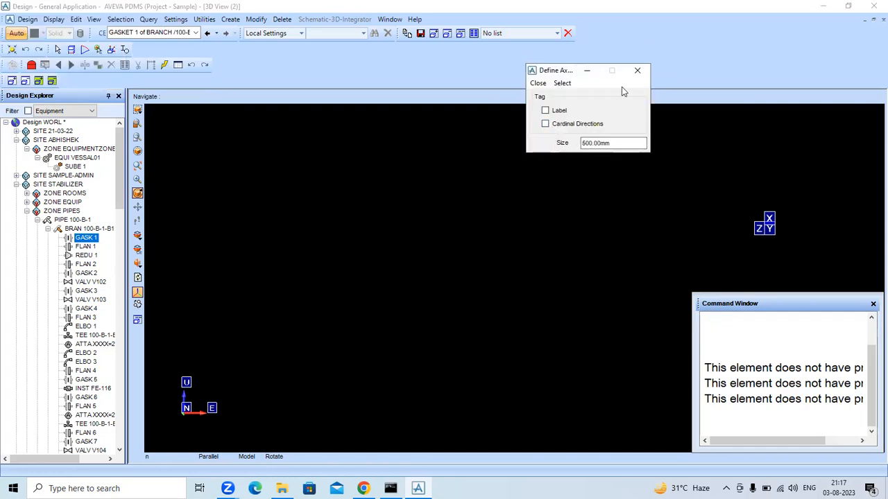
click(636, 72)
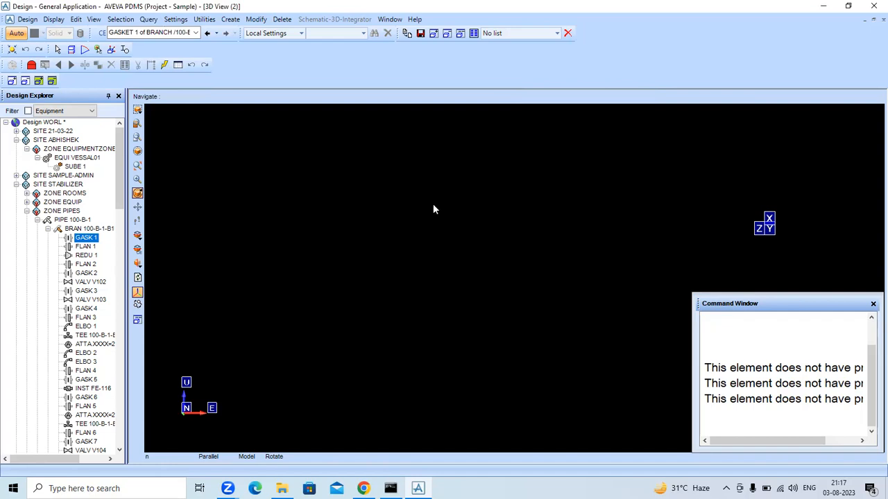
- Review the available design settings, including the coordinate systems, and view the Graphics Settings before closing them
click(175, 21)
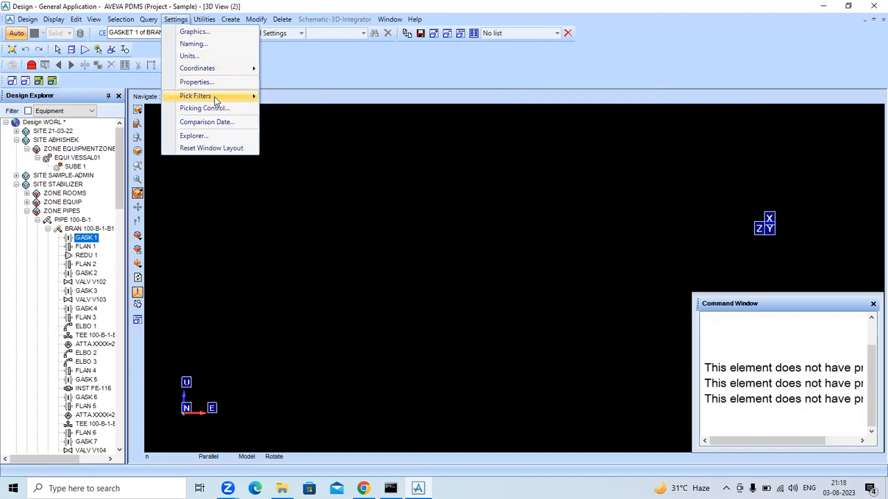
mouse_move(215, 101)
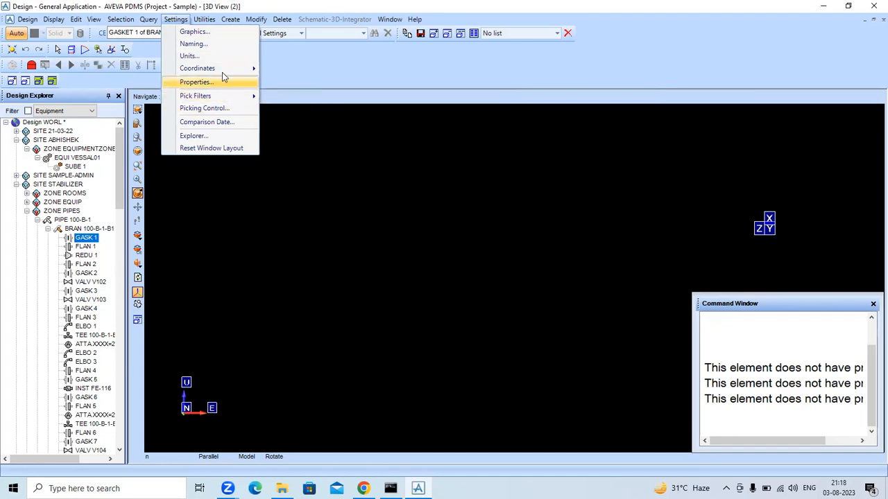
mouse_move(223, 71)
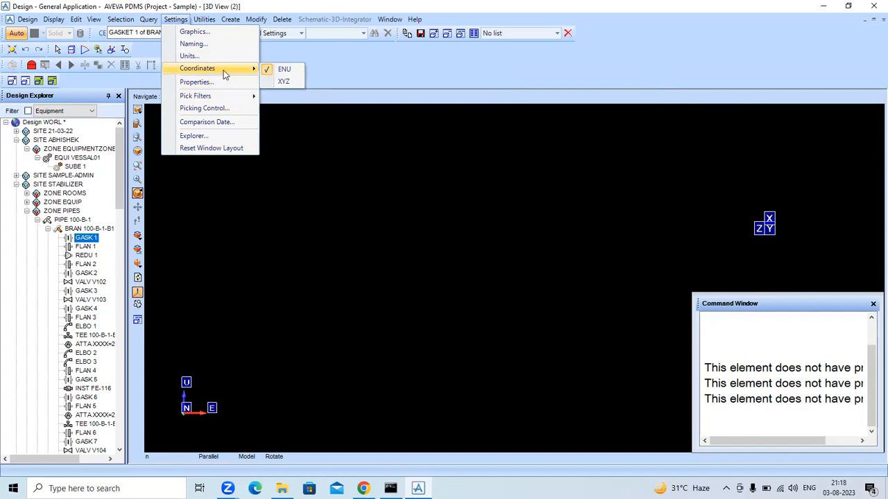
click(196, 32)
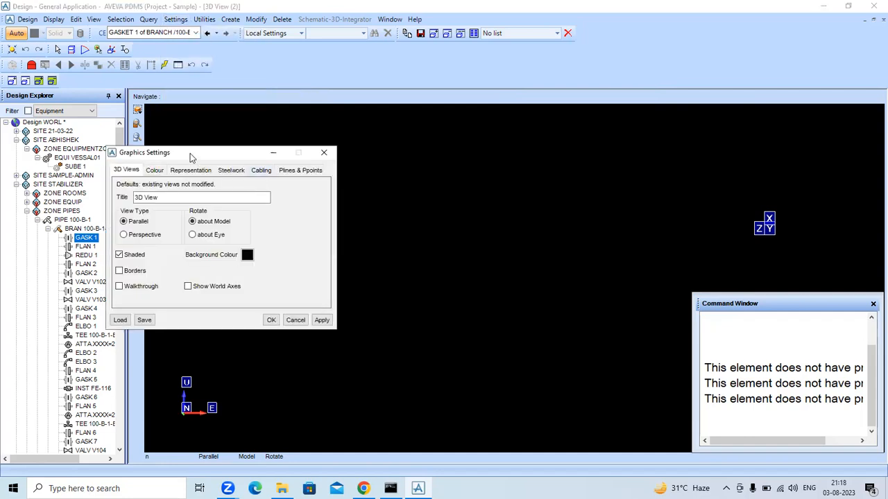
drag(199, 155, 345, 125)
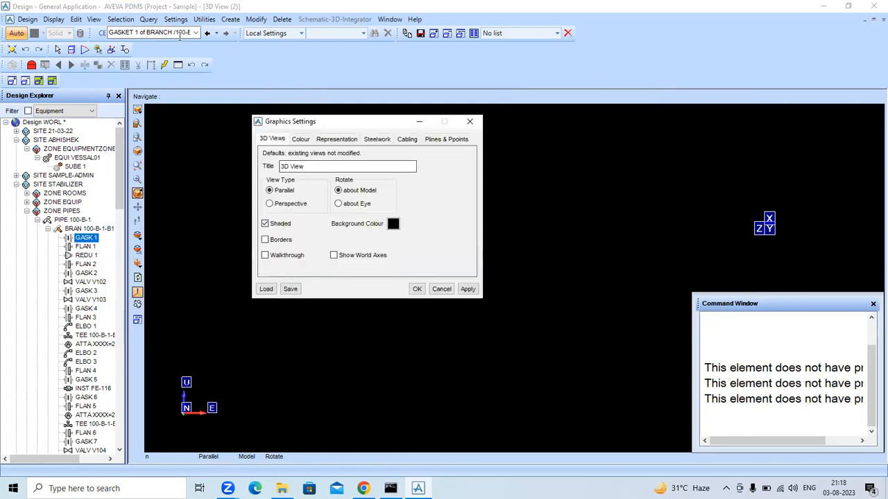
click(469, 121)
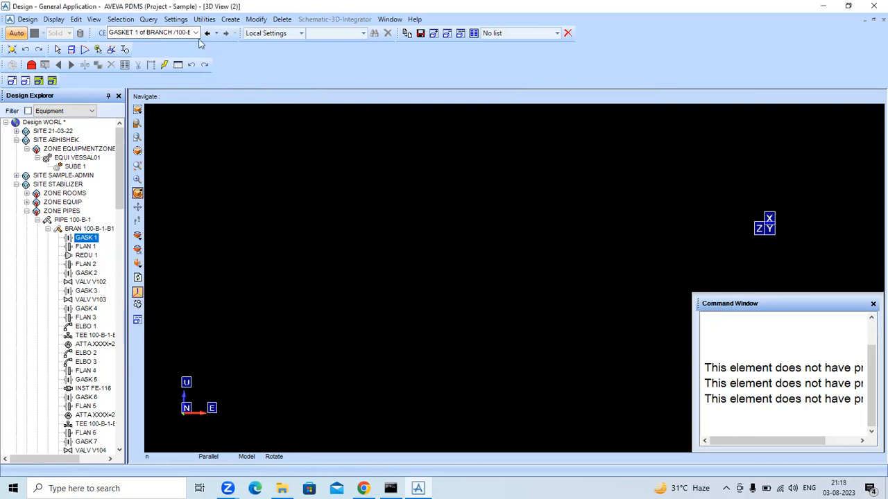
- Reopen the Graphics Settings and view the 3D view background colour palette, dismissing it without choosing a colour
click(176, 19)
click(185, 32)
drag(315, 128, 325, 149)
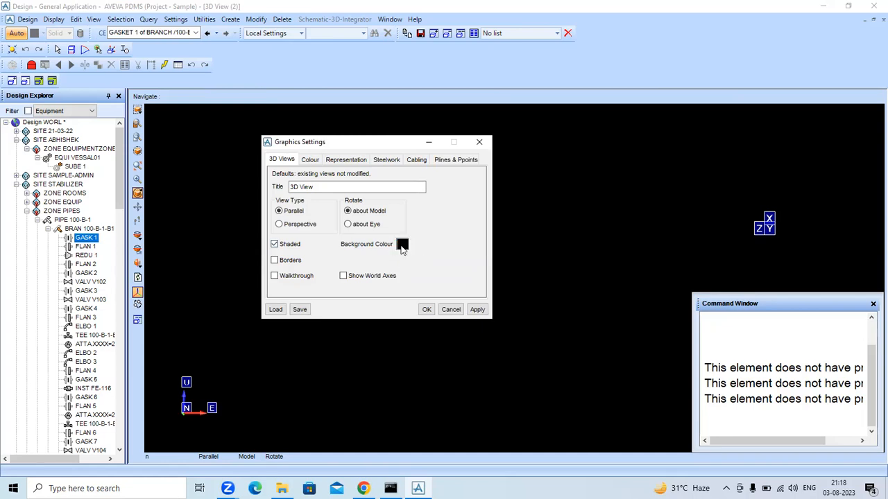
click(402, 245)
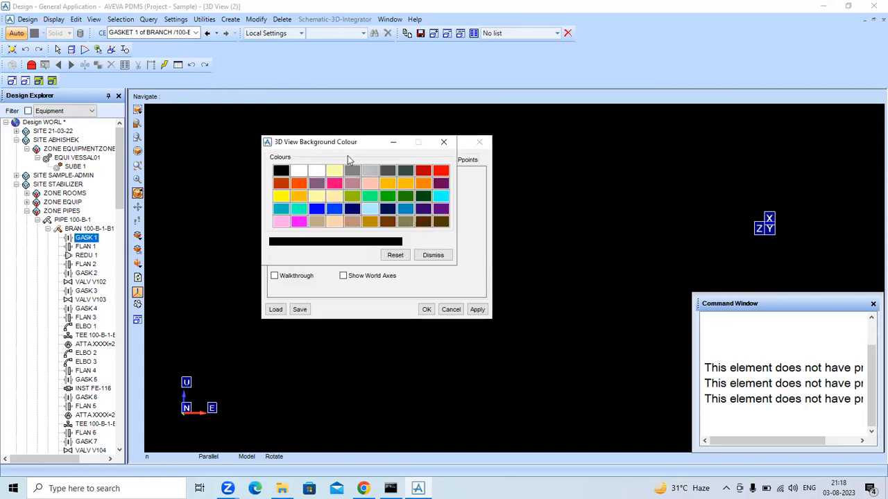
drag(349, 144, 612, 98)
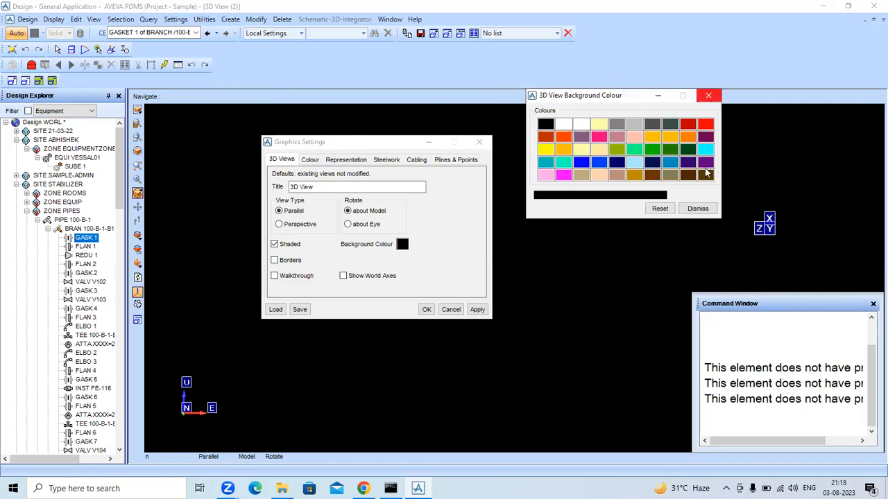
click(696, 210)
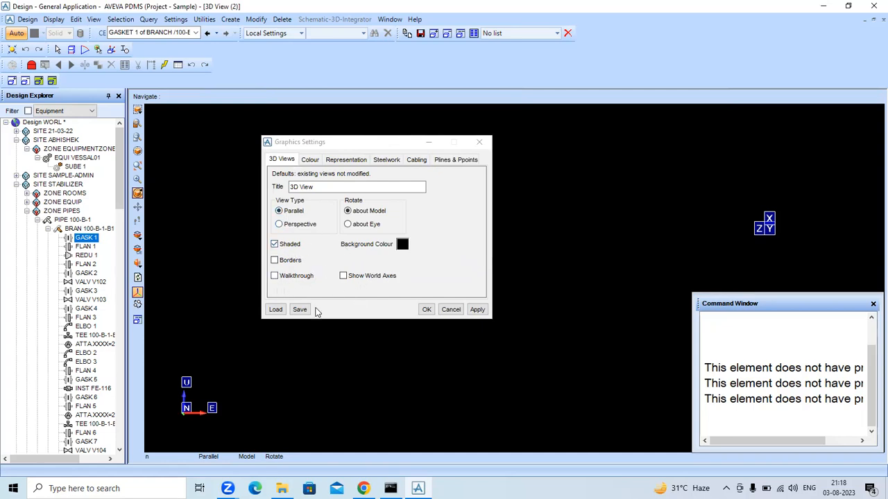
- Review the Colour and Representation graphics settings, including the Insulation and Obstruction choices, leaving both set to Off
click(311, 160)
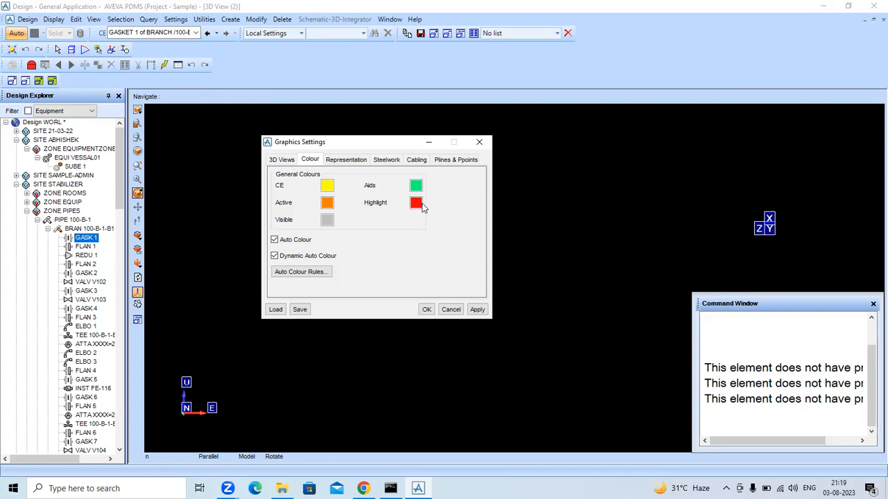
click(348, 161)
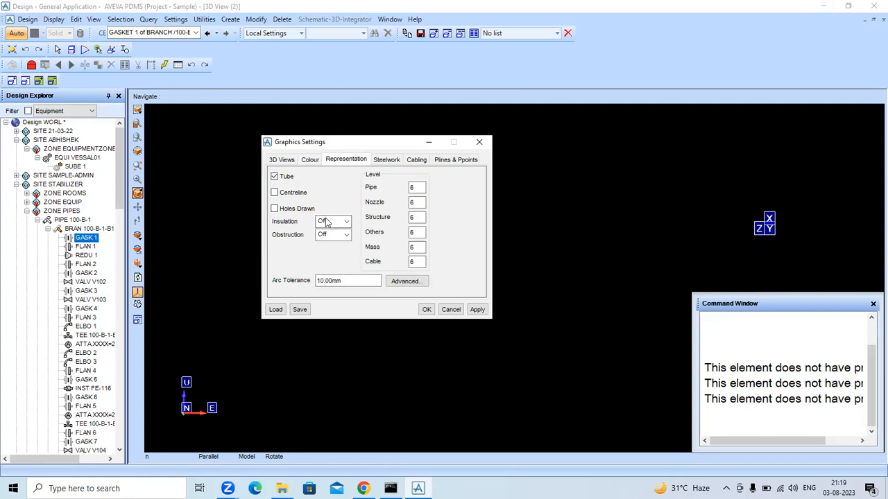
click(349, 222)
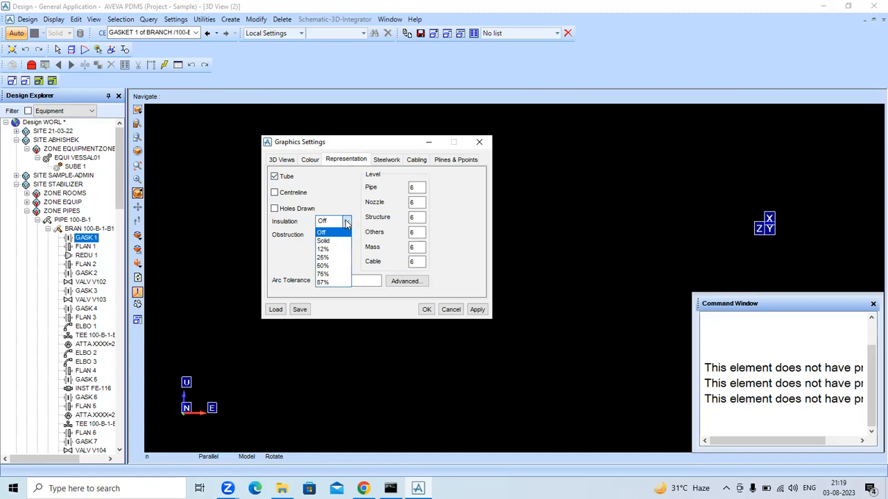
click(348, 223)
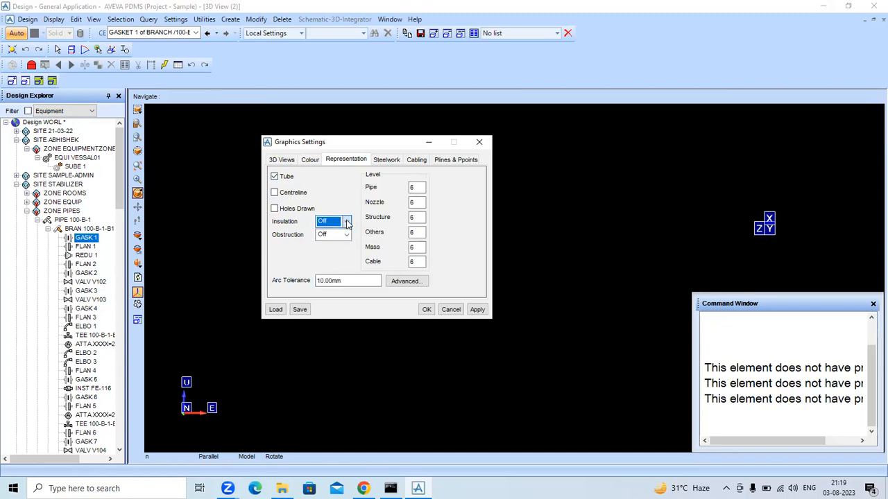
click(349, 222)
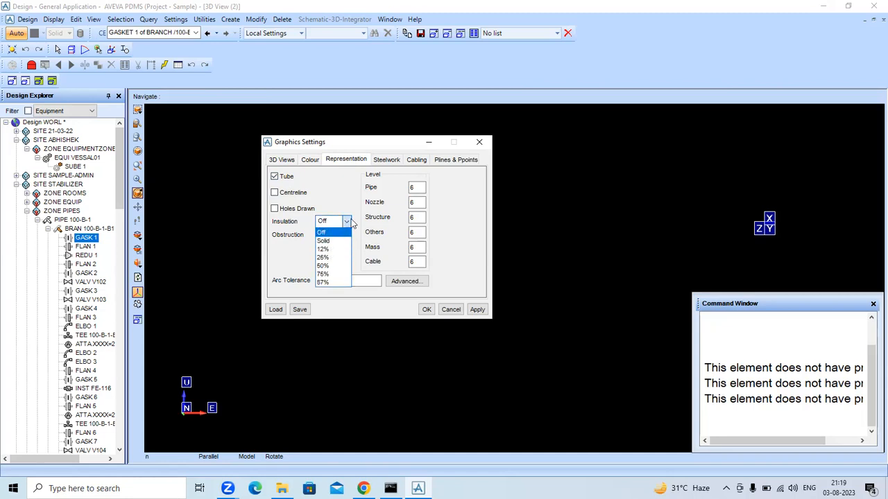
click(348, 211)
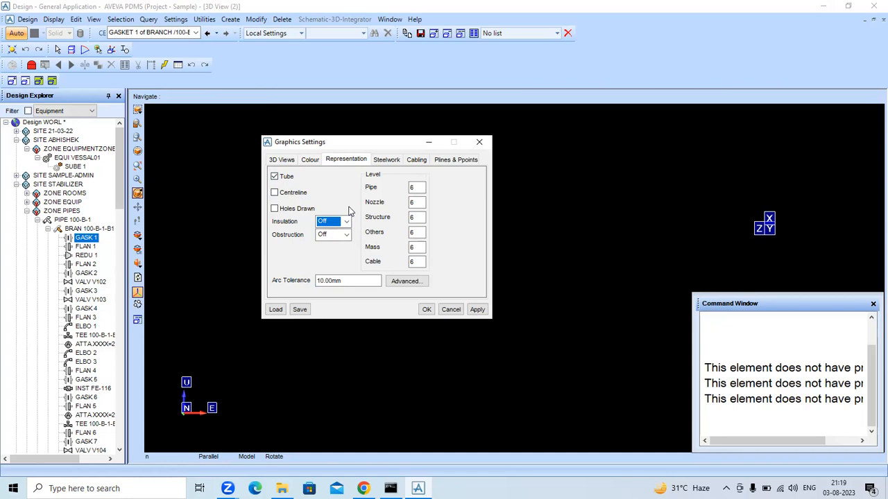
click(346, 222)
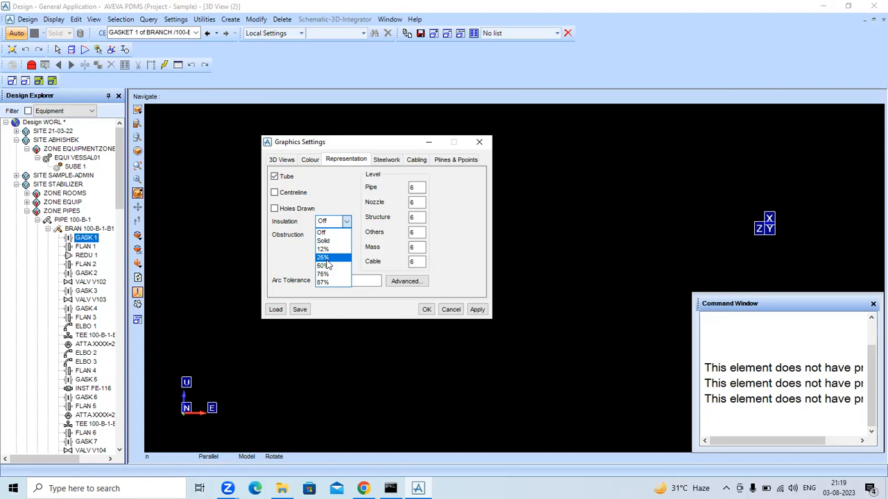
click(347, 222)
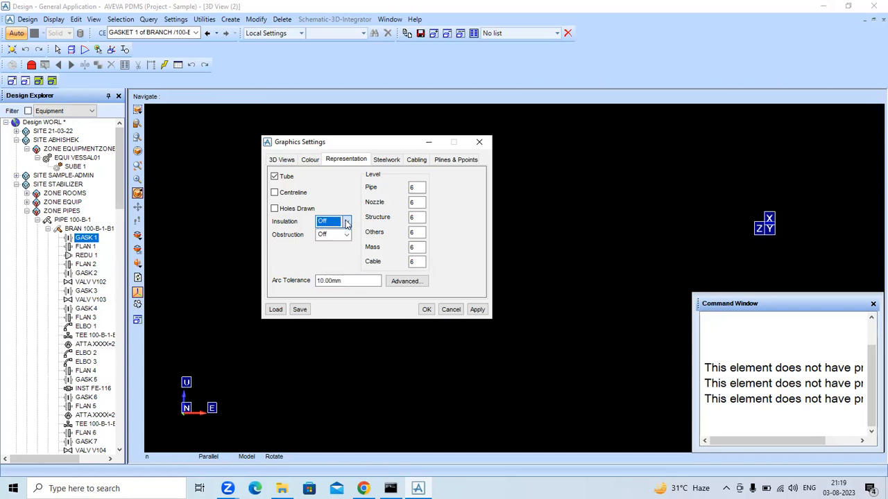
click(347, 235)
click(326, 245)
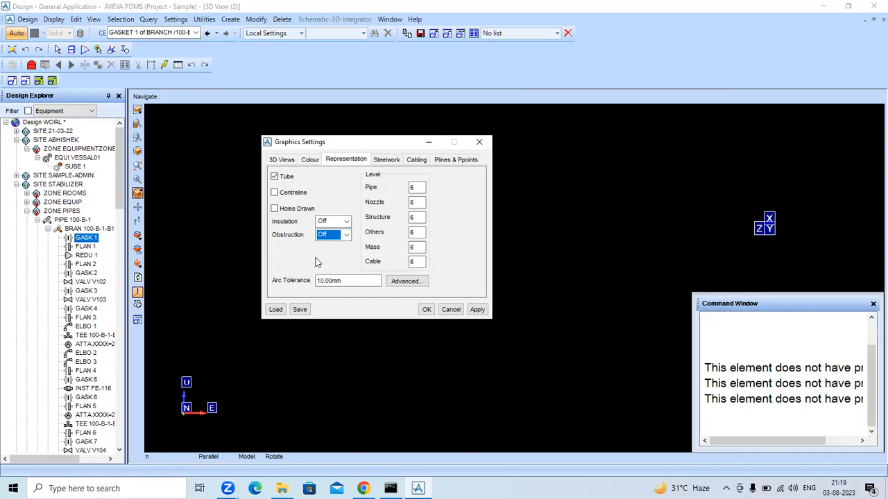
- View the Steelwork, Cabling and Plines & Ppoints graphics settings, and close the Graphics Settings without applying anything
click(391, 163)
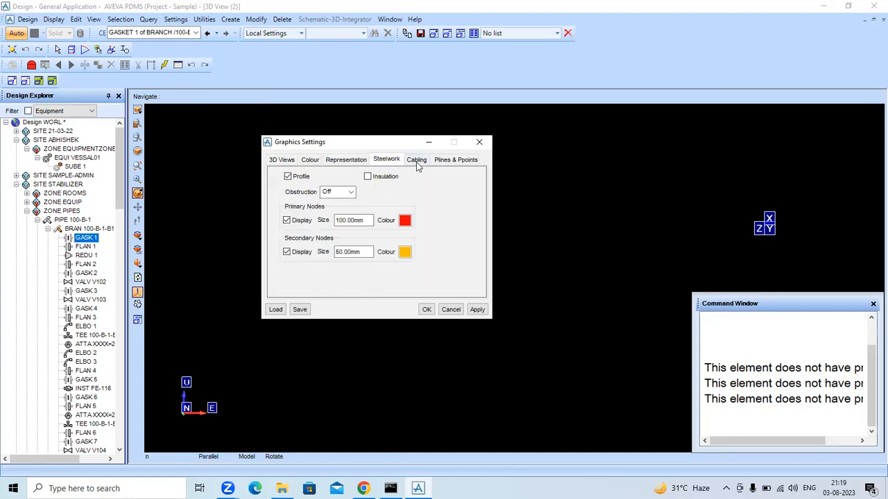
click(417, 164)
click(449, 161)
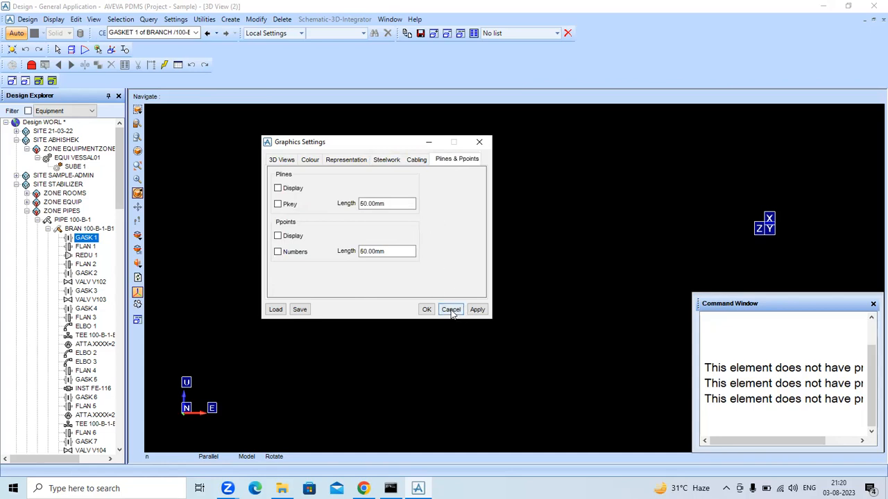
click(479, 141)
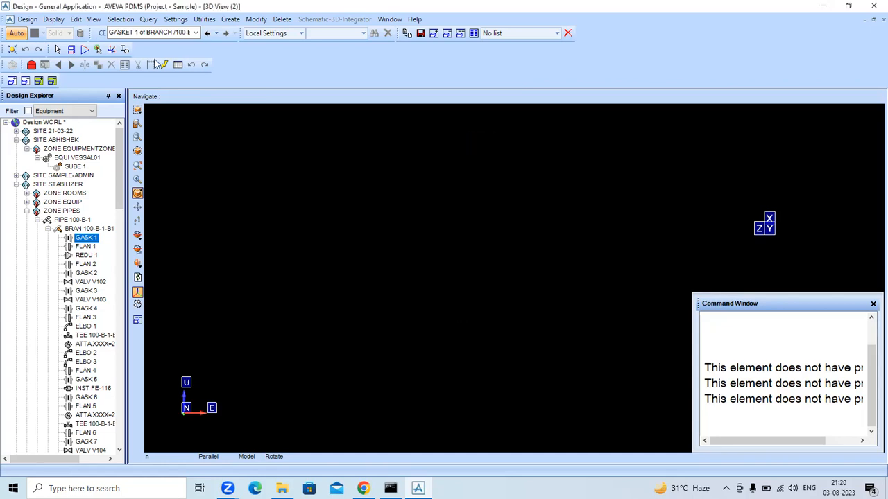
- View the Naming settings and close them, and look over the pick filter options and the available design utilities
click(176, 21)
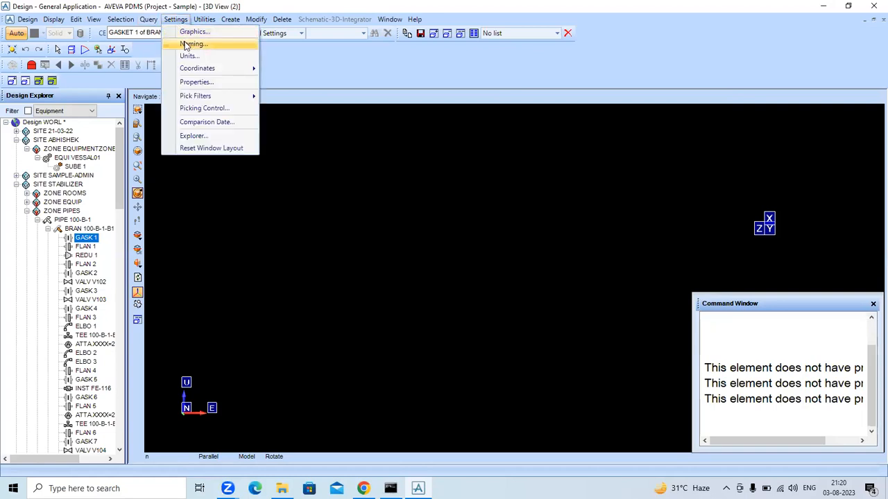
click(191, 44)
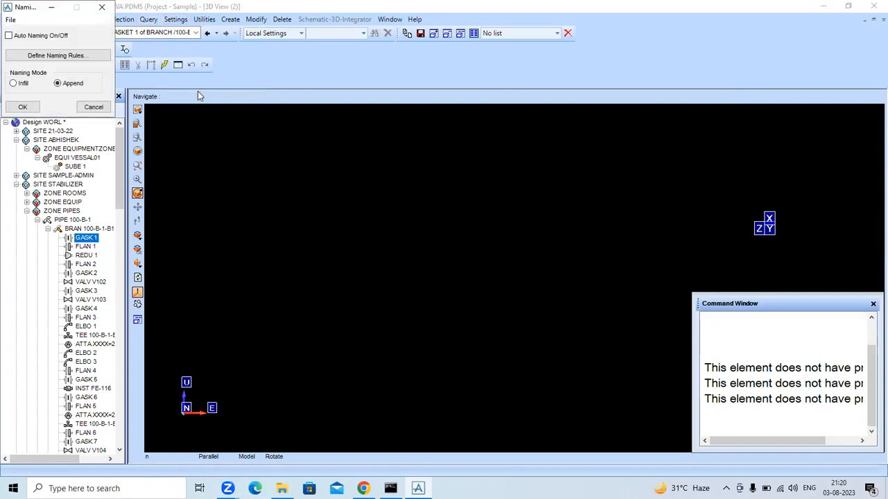
click(102, 8)
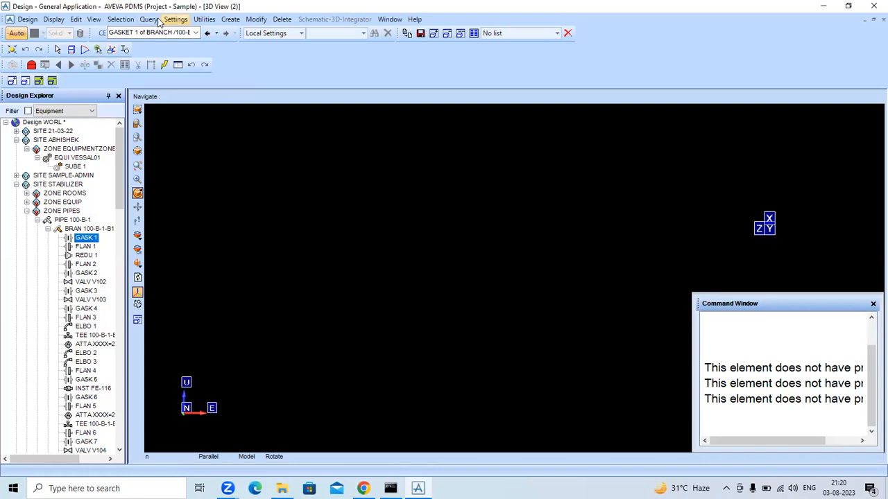
click(176, 19)
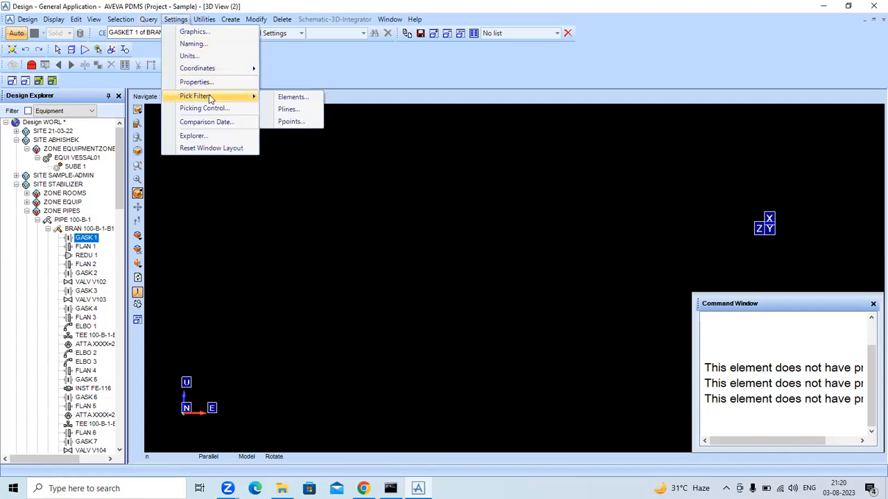
click(280, 143)
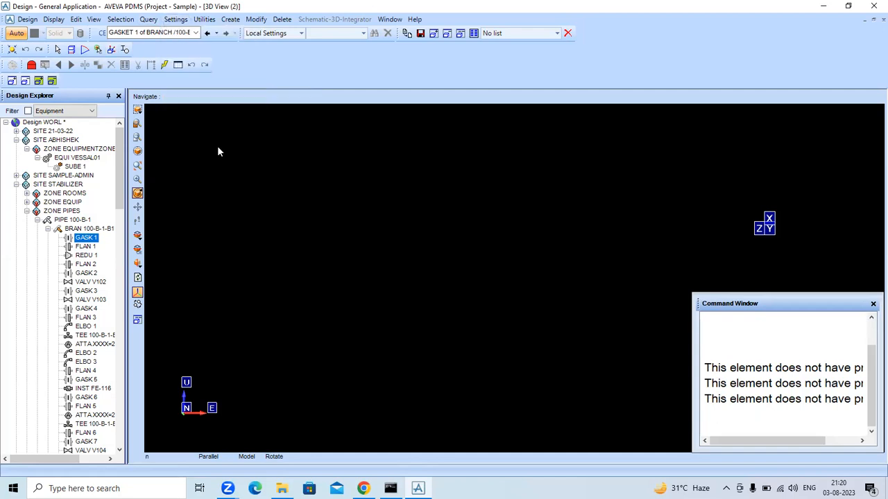
click(204, 19)
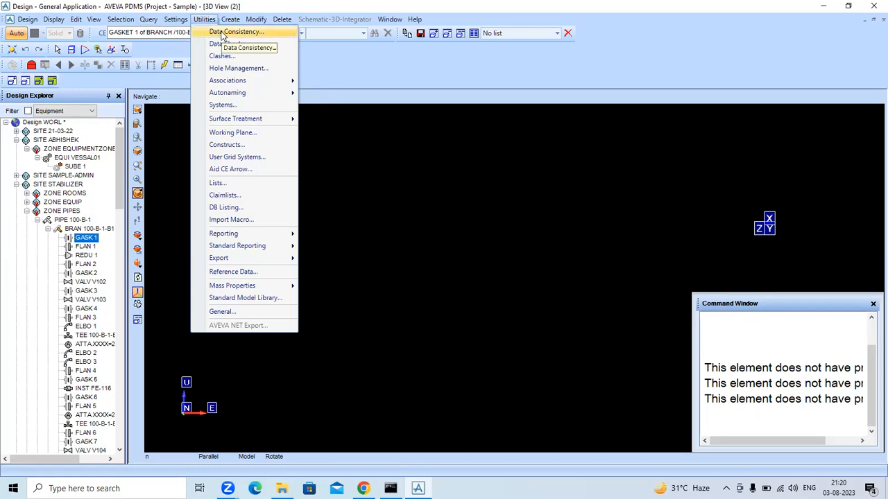
click(337, 217)
- Display branch 100-B-1-B1 in the 3D view and inspect its routing from several angles
drag(95, 230, 380, 191)
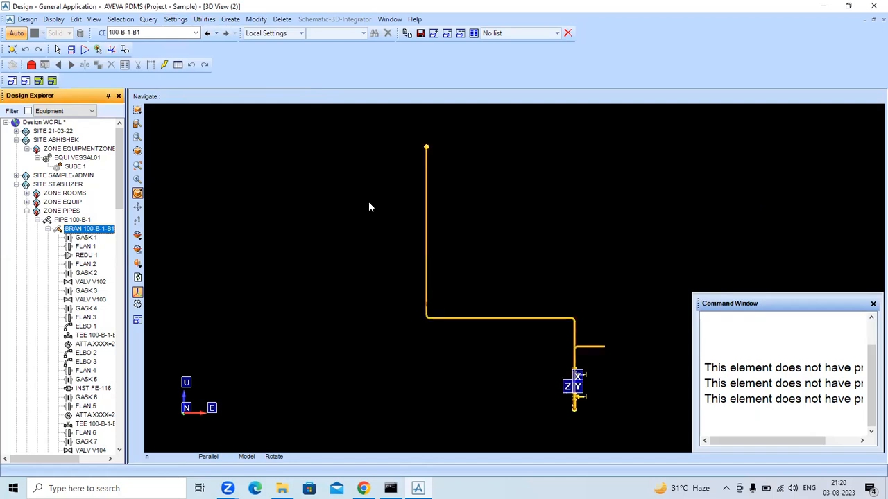
middle_drag(431, 244, 463, 163)
middle_drag(480, 230, 411, 242)
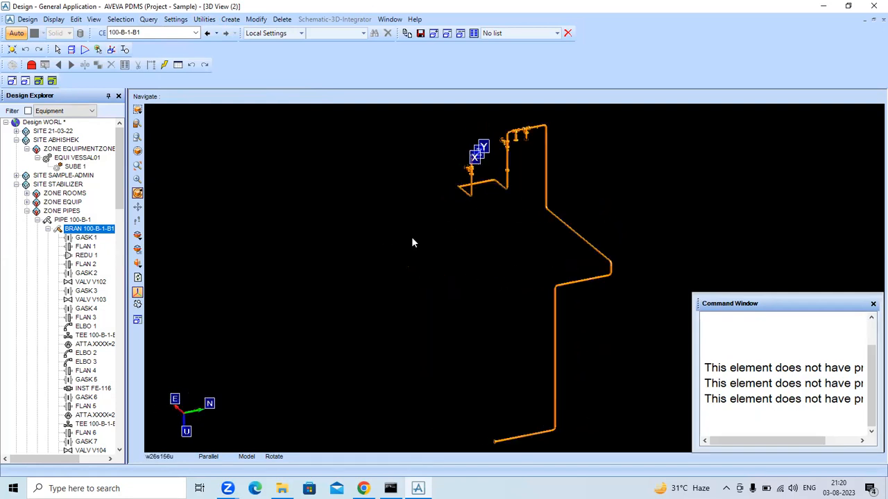
middle_click(524, 179)
scroll(519, 271, up, 2)
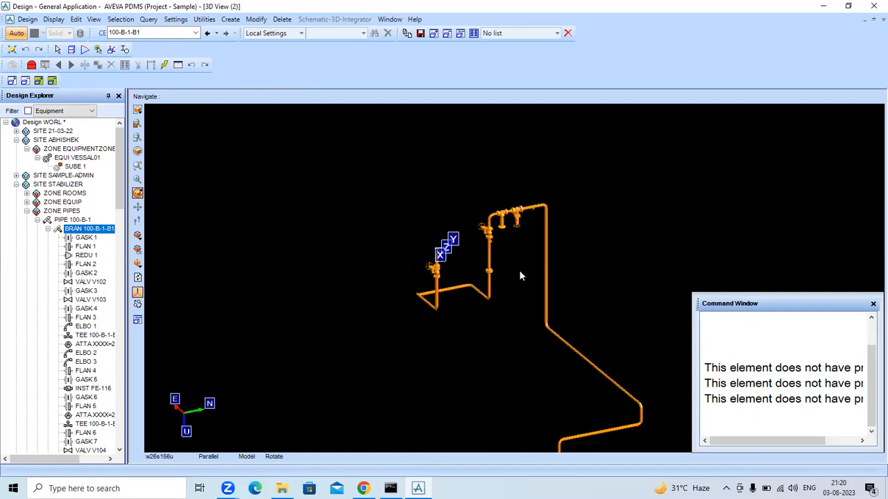
middle_drag(534, 281, 517, 166)
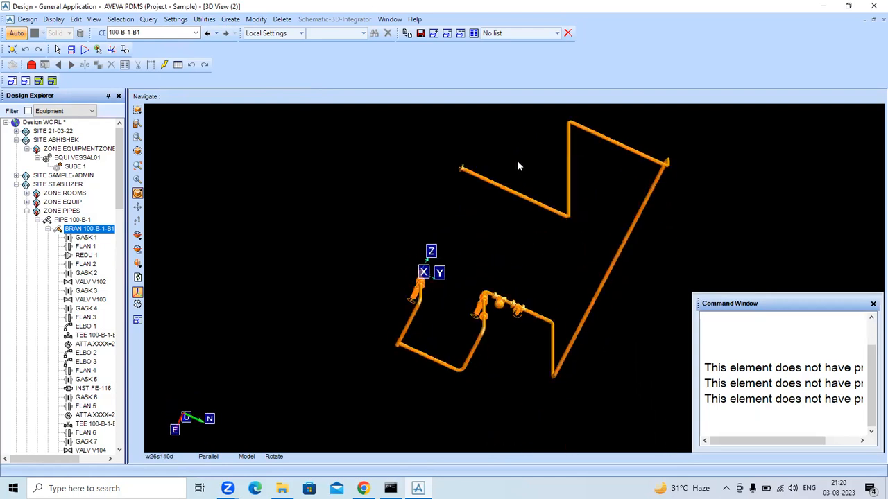
middle_drag(522, 279, 235, 143)
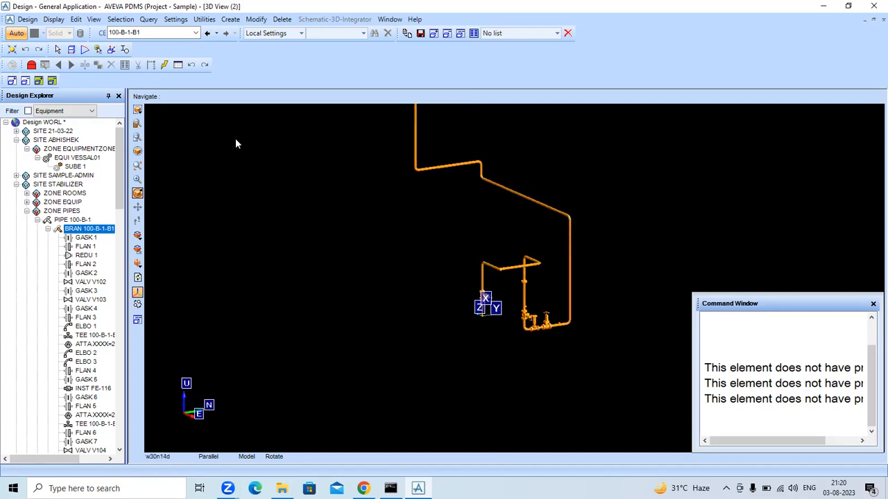
- View the Data Consistency Check utility with CE as the check scope, examine its piping tolerances, and close it without applying
click(204, 20)
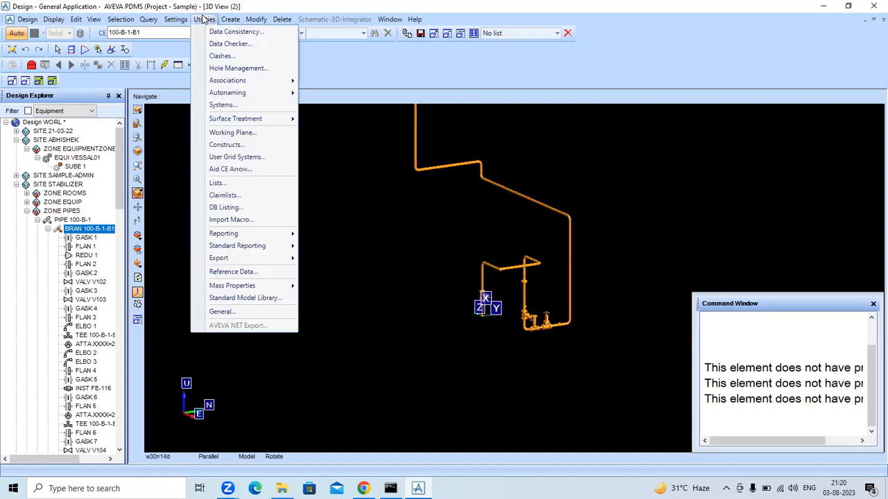
click(236, 32)
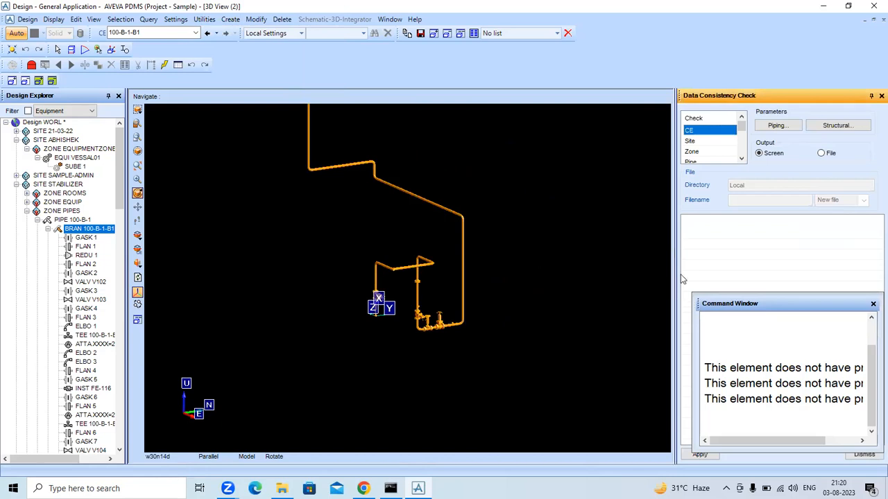
drag(742, 305, 501, 294)
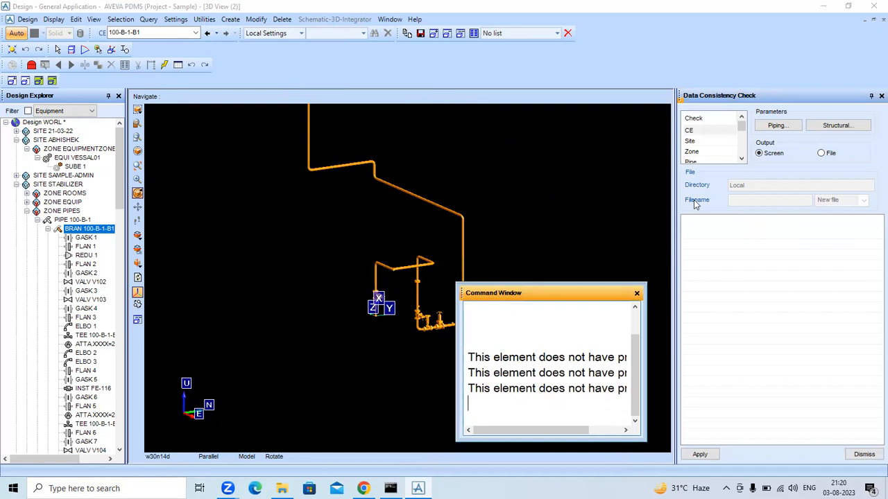
click(700, 134)
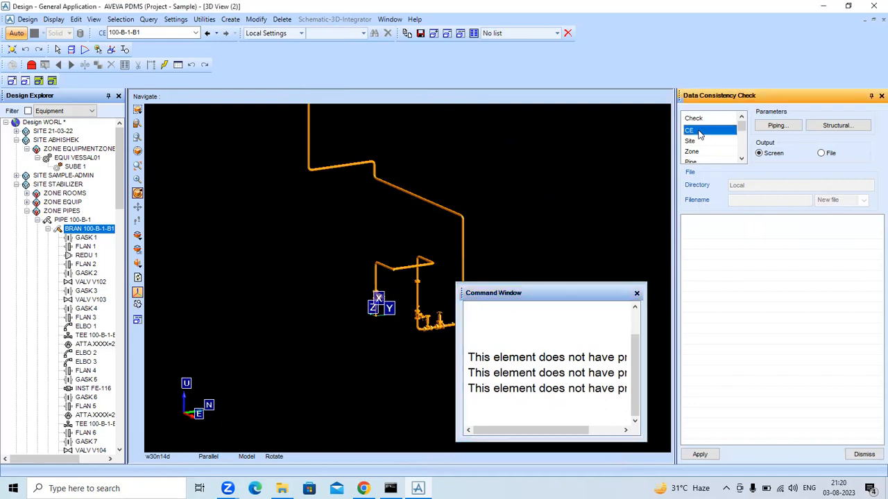
click(776, 126)
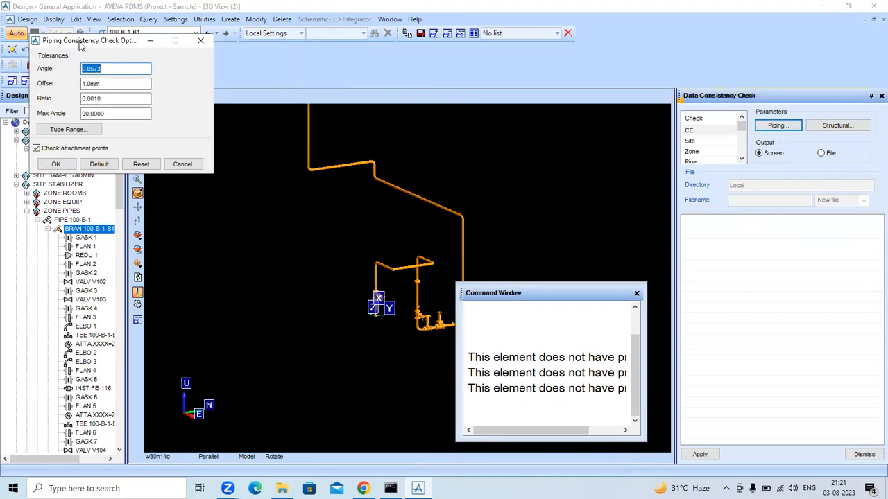
drag(87, 41, 385, 67)
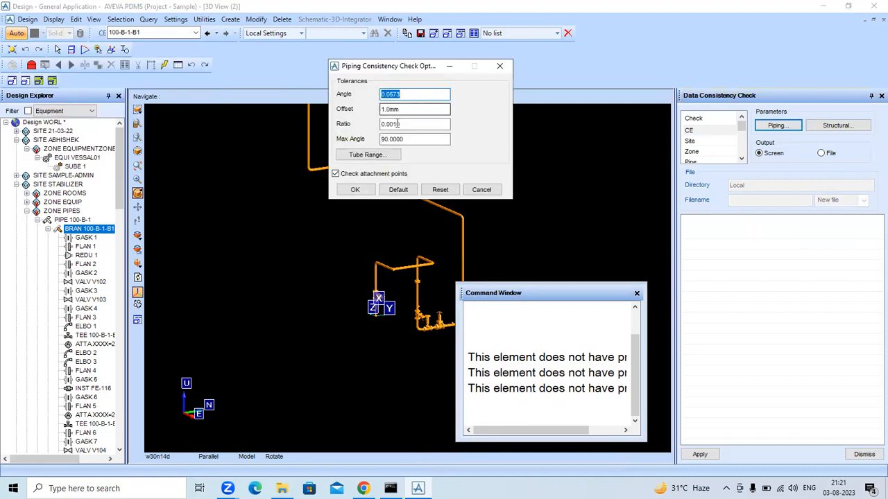
click(481, 189)
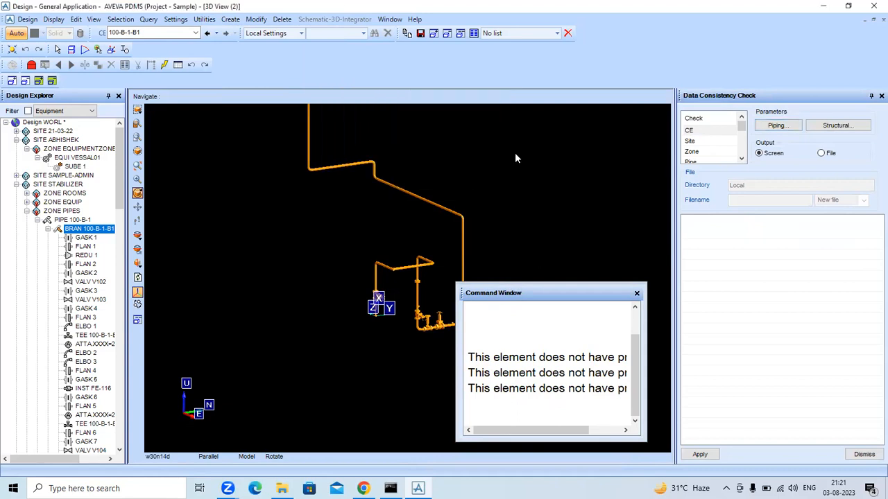
click(872, 99)
- Move the Command Window clear of the displayed pipe branch and clear its old output
drag(568, 299, 781, 300)
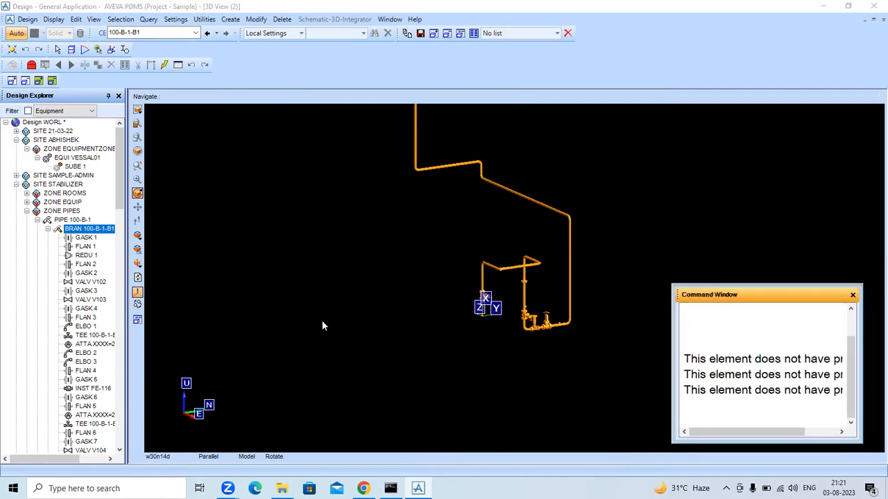
right_click(701, 398)
click(734, 451)
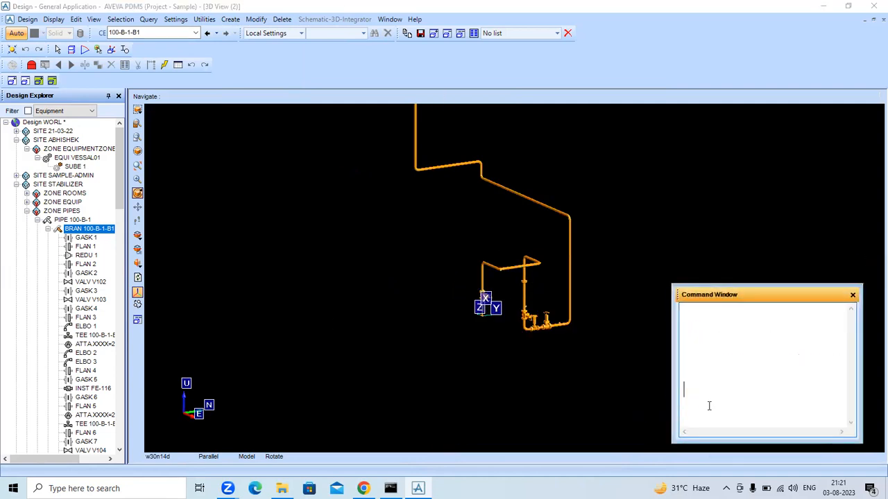
- Run the CH CE command on branch 100-B-1-B1, enlarge the Command Window to read the full output, and highlight the command
text(CHC)
key(BackSpace)
text(CE)
key(Return)
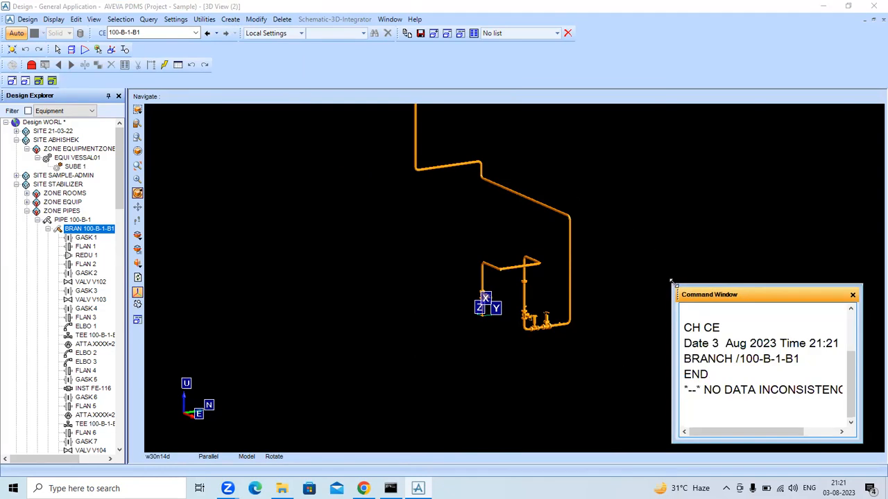
drag(671, 283, 571, 270)
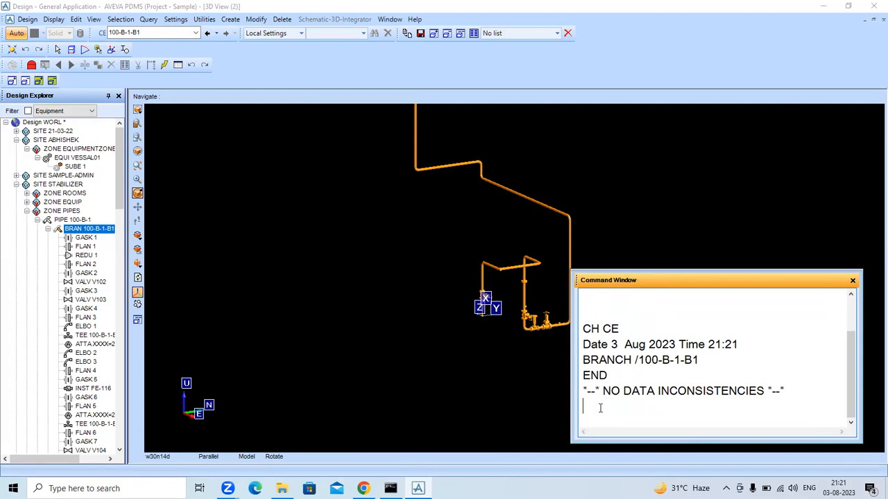
drag(618, 331, 575, 329)
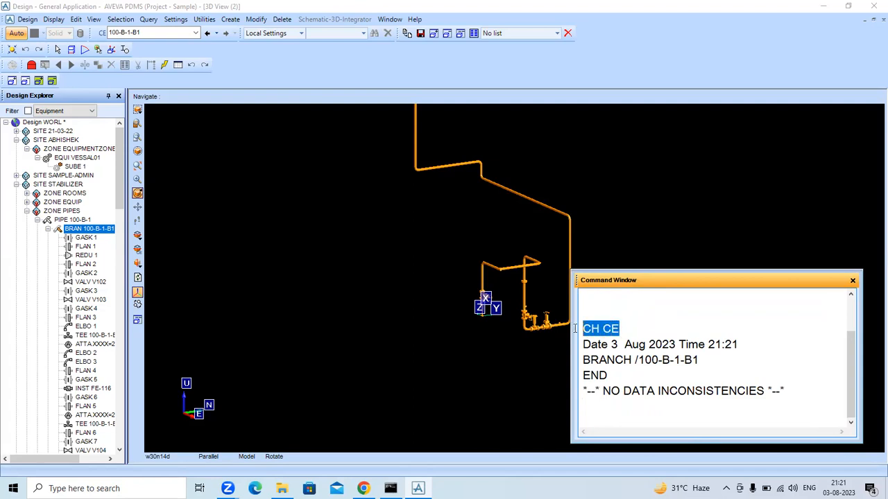
- Highlight the CH CE command and its separate parts in the Command Window to examine its syntax
click(624, 328)
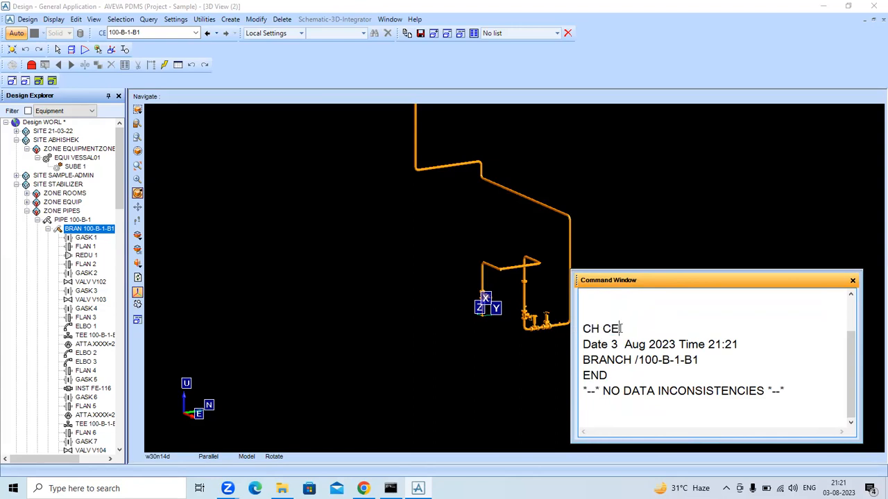
drag(621, 328, 581, 330)
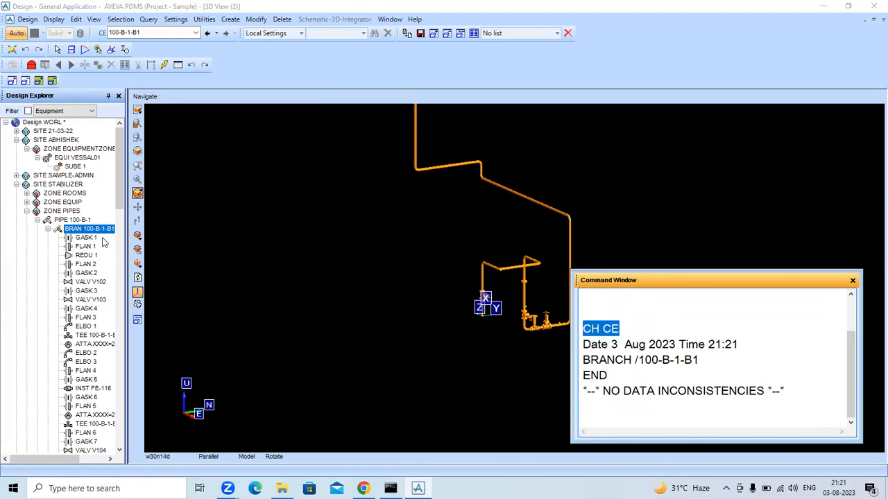
click(626, 327)
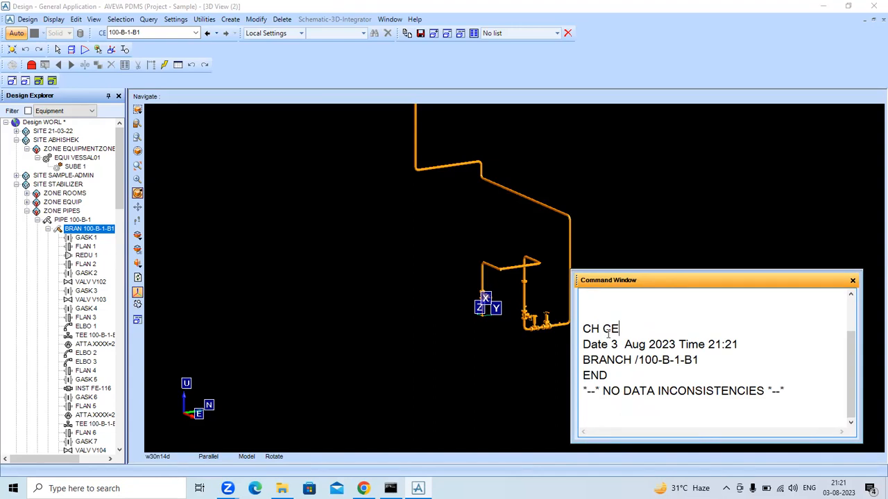
double_click(597, 329)
double_click(608, 328)
click(626, 332)
- Highlight the data inconsistency result line, and clear all output from the Command Window
drag(598, 392, 764, 397)
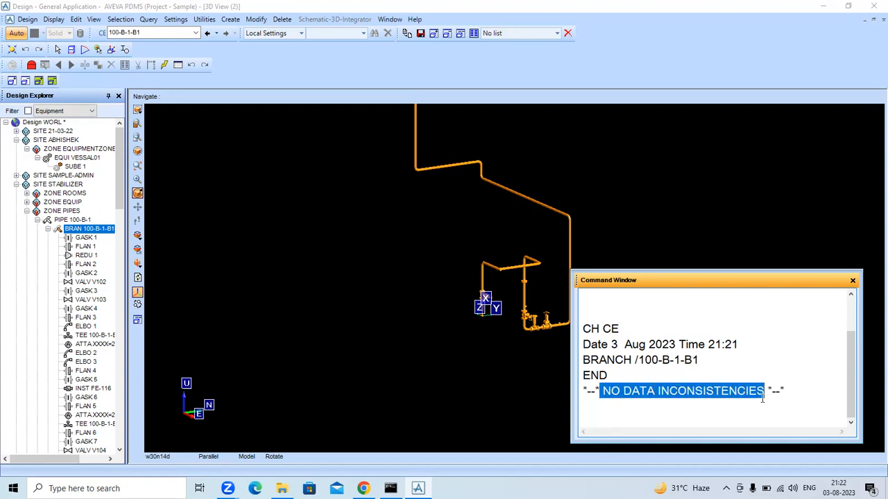
right_click(622, 372)
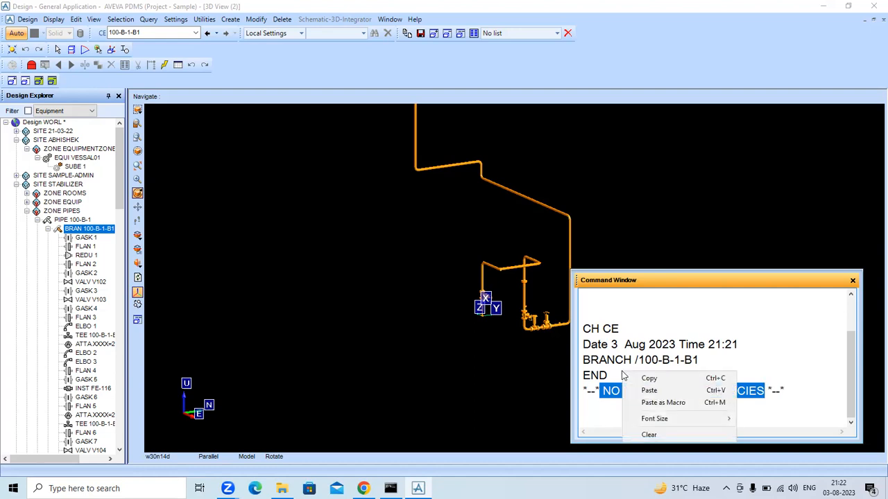
click(649, 434)
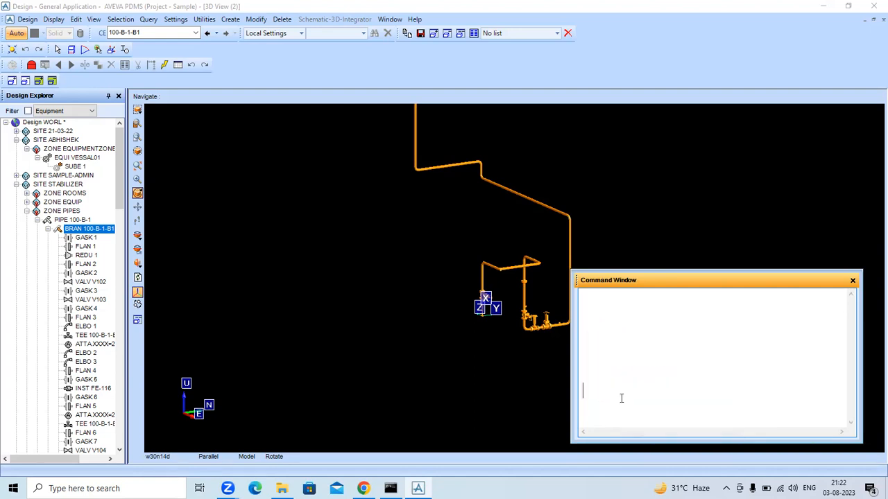
- View the general options in the Explorer Settings and cancel without changing them
click(181, 20)
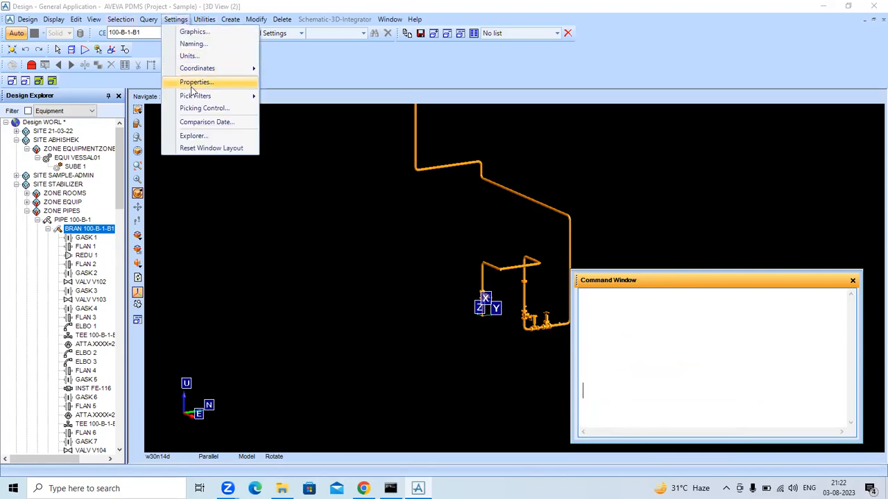
mouse_move(201, 97)
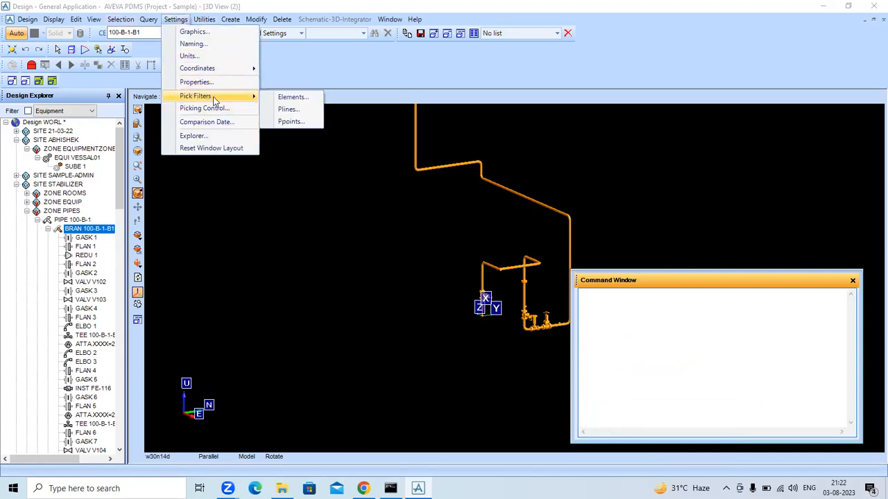
click(205, 136)
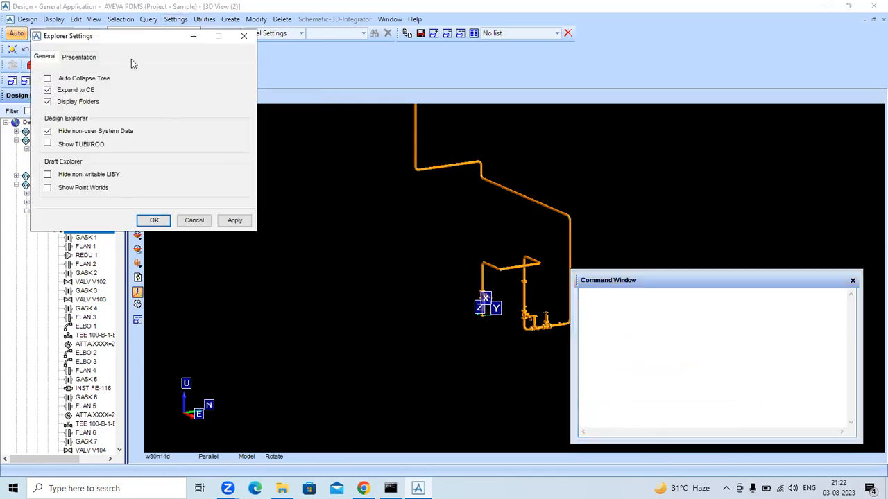
click(193, 221)
- Look through the available utilities, view the Aid CE Arrow options, and close them without changes
click(204, 20)
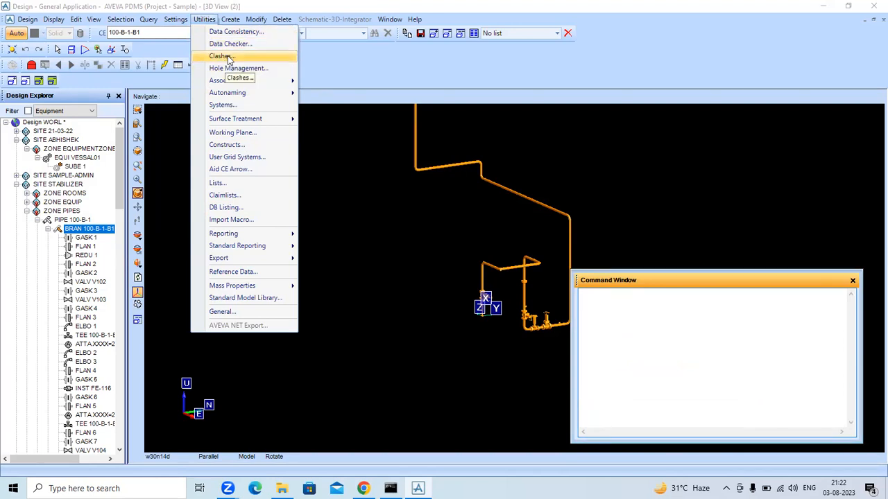
mouse_move(240, 92)
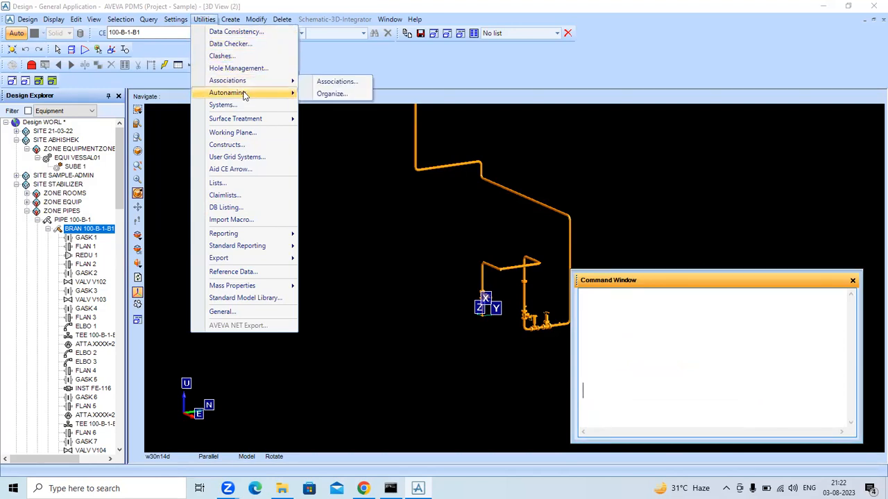
mouse_move(244, 121)
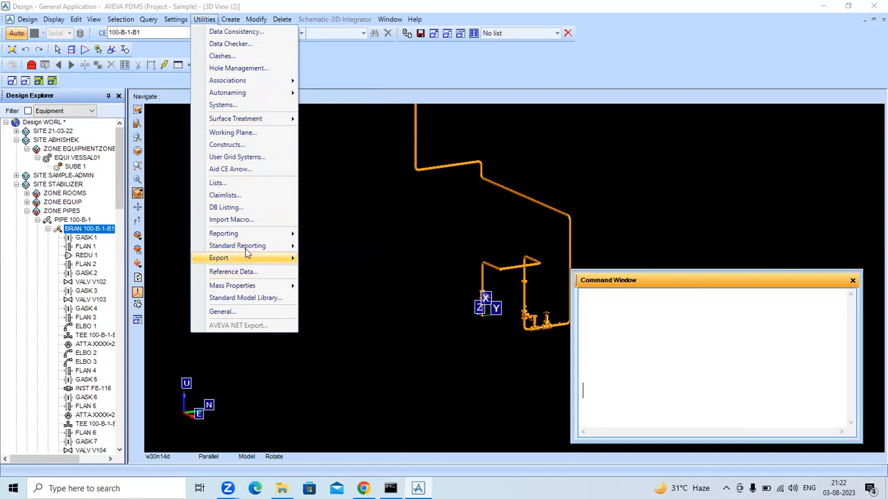
mouse_move(235, 250)
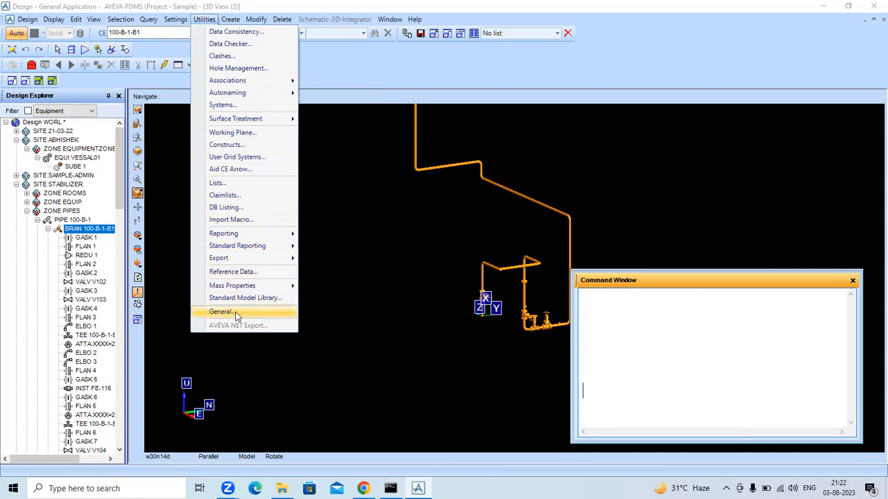
mouse_move(290, 287)
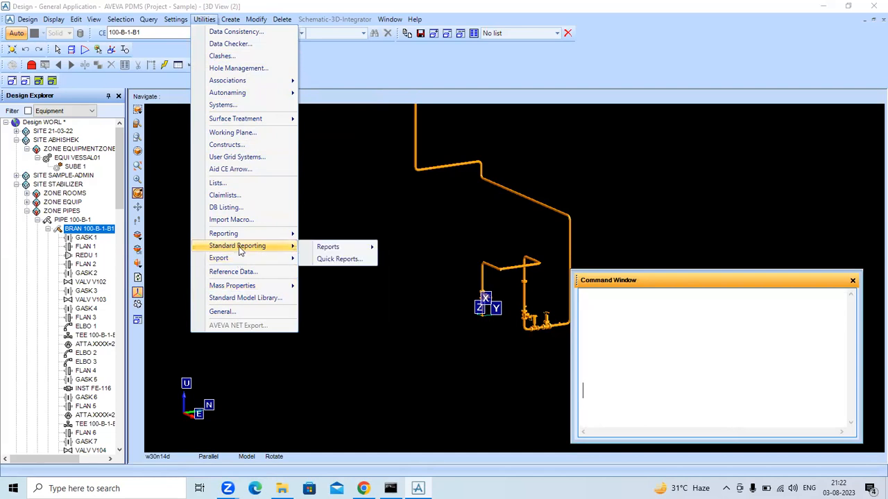
click(238, 168)
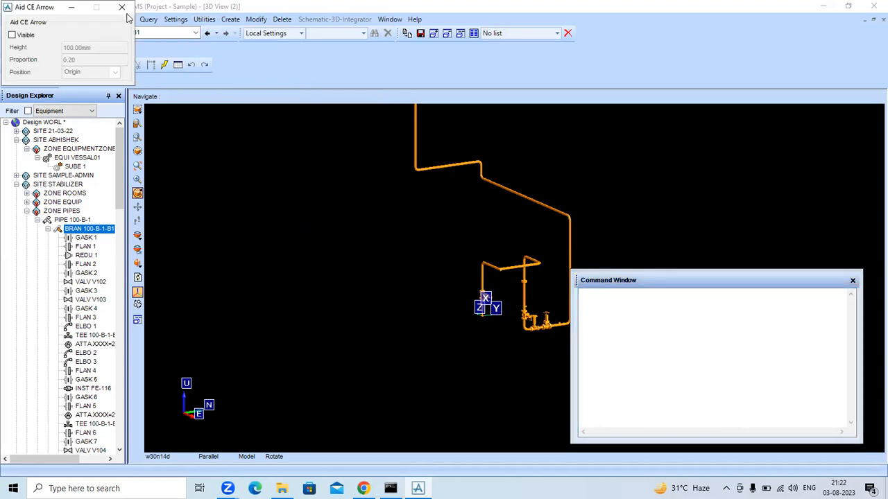
click(122, 8)
click(204, 19)
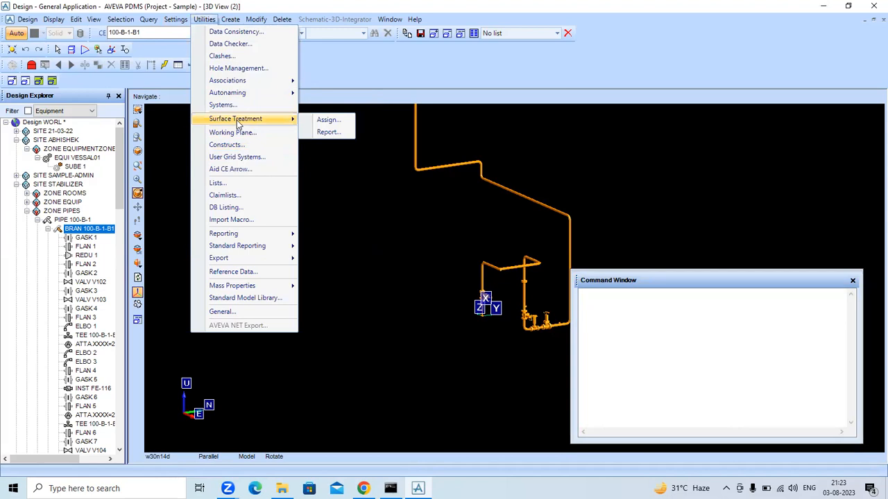
click(323, 183)
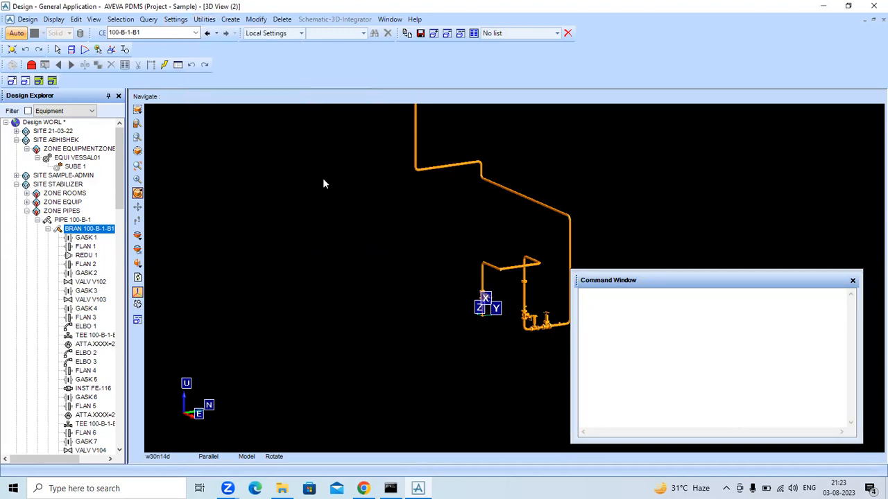
- Review the element types available for creation and collapse the Design Explorer tree down to the Design WORL node
click(236, 22)
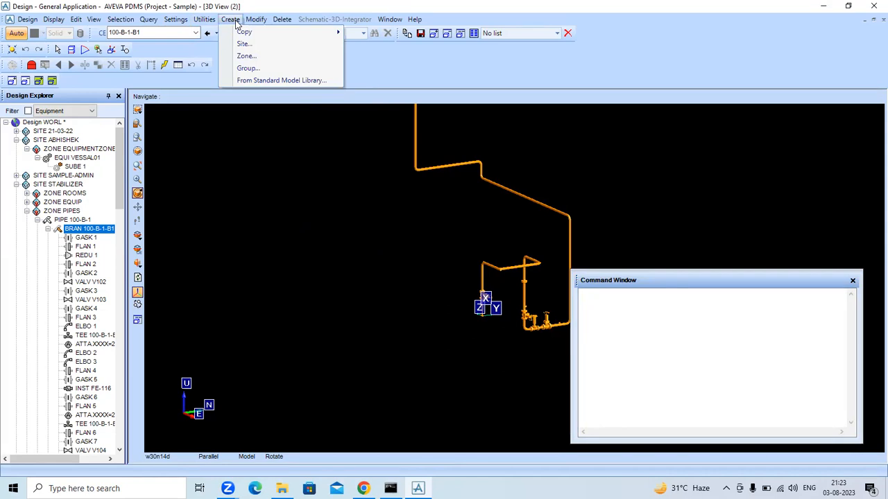
click(27, 211)
click(17, 184)
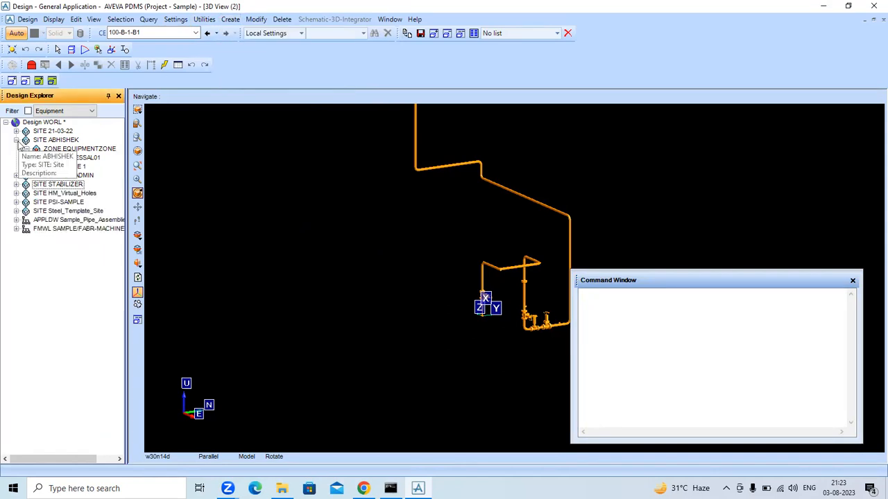
click(17, 140)
click(230, 20)
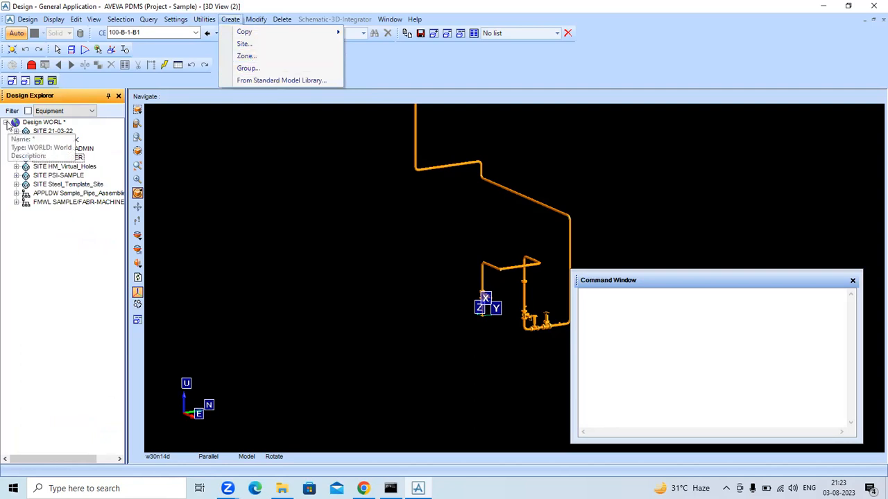
click(6, 122)
- Write the start of the model hierarchy, MODEL>SITE>, in the Command Window
click(608, 300)
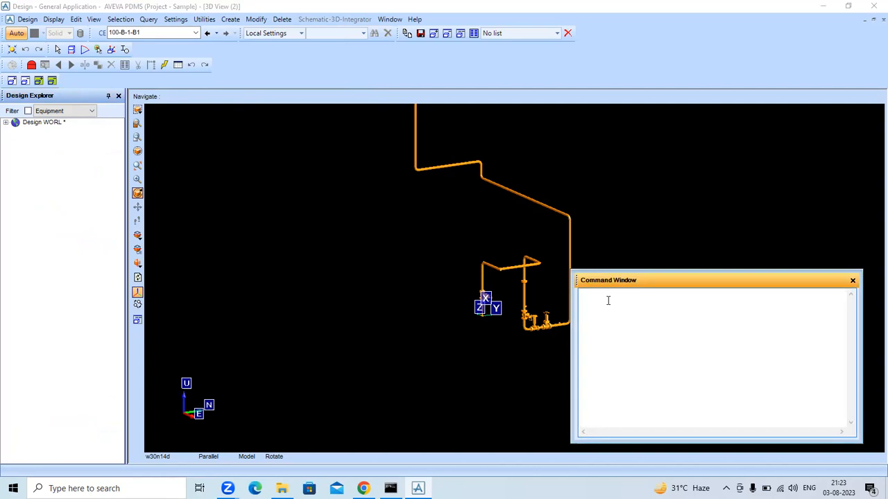
text(MODEL>)
text(SITE>)
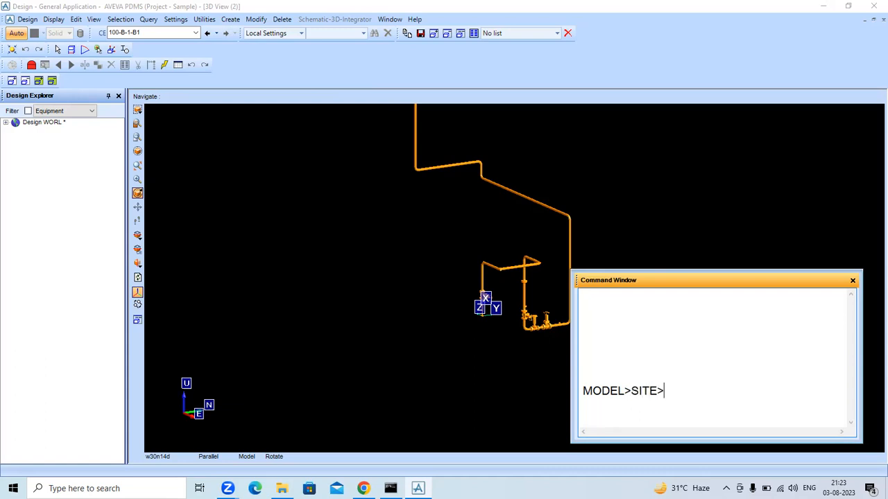
- Expand Design WORL, go through its first three sites, and select the world element again
click(6, 123)
click(43, 133)
click(45, 141)
click(44, 150)
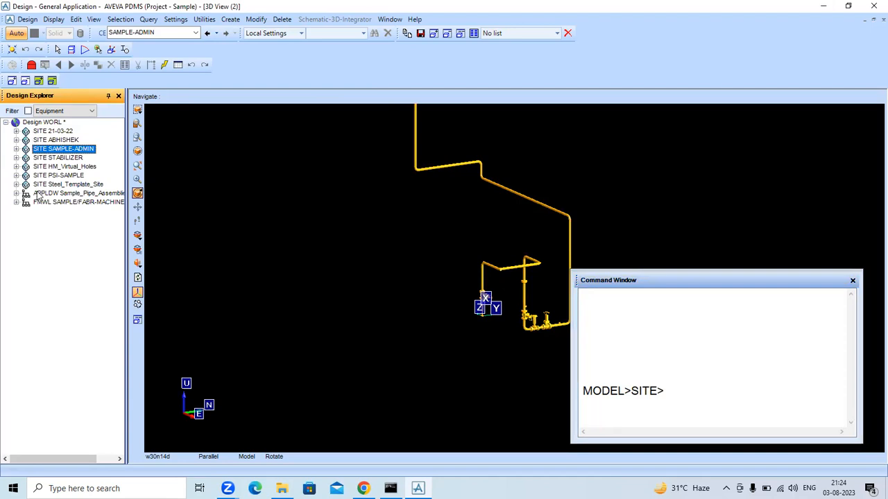
click(42, 122)
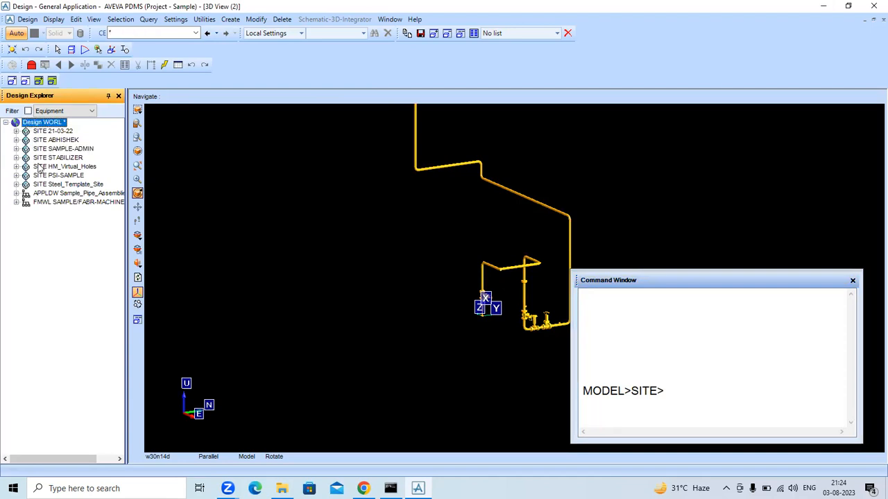
- Append ZONE to the hierarchy line in the Command Window and expand SITE 21-03-22, making it the current element
click(662, 392)
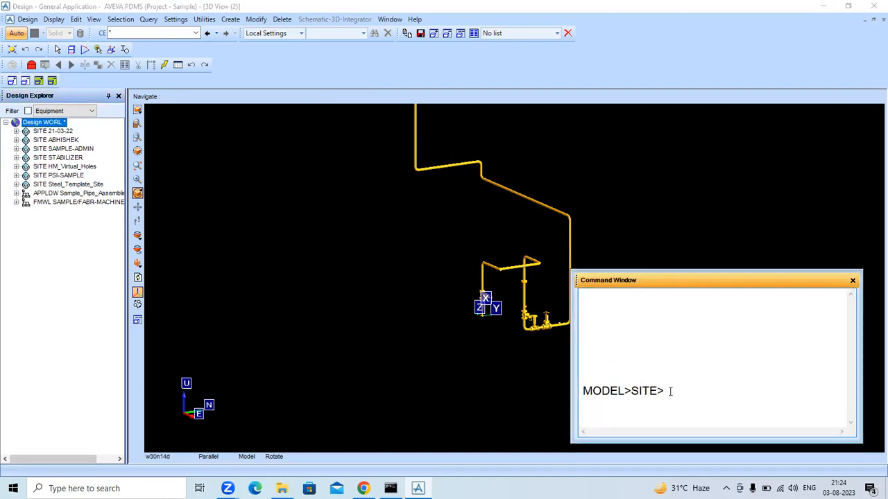
text(ZONE)
click(17, 131)
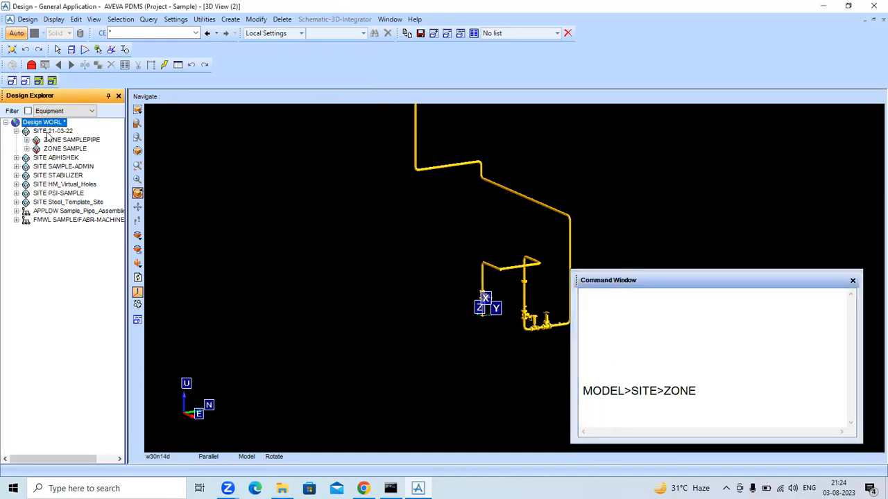
click(52, 131)
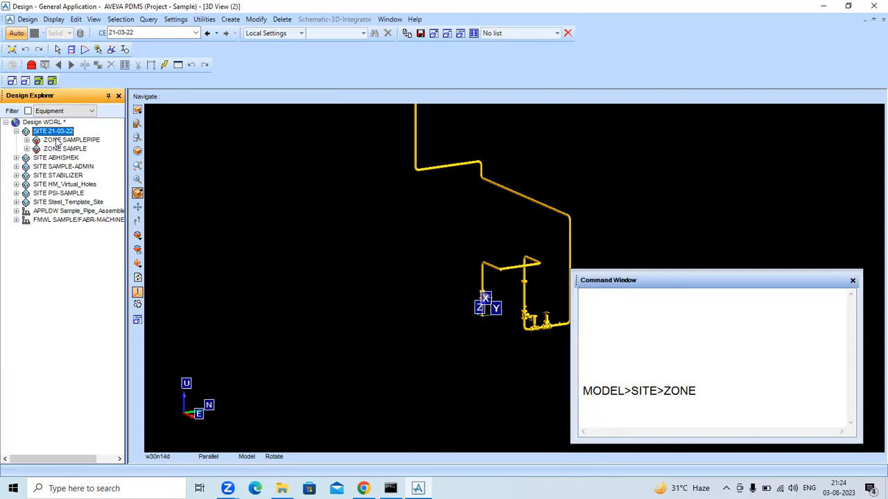
- Trace the hierarchy between Design WORL, SITE 21-03-22, ZONE SAMPLEPIPE and ZONE SAMPLE by selecting each level up and down
click(56, 140)
click(55, 150)
click(50, 132)
click(35, 123)
click(47, 131)
click(54, 140)
click(54, 147)
click(50, 140)
click(44, 131)
click(40, 123)
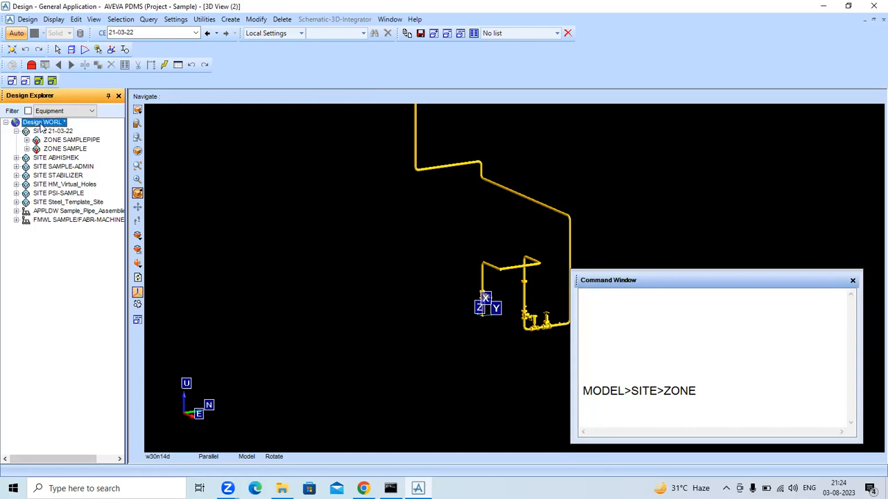
- Extend the hierarchy line in the Command Window with >EQUIP/PIPE
click(722, 389)
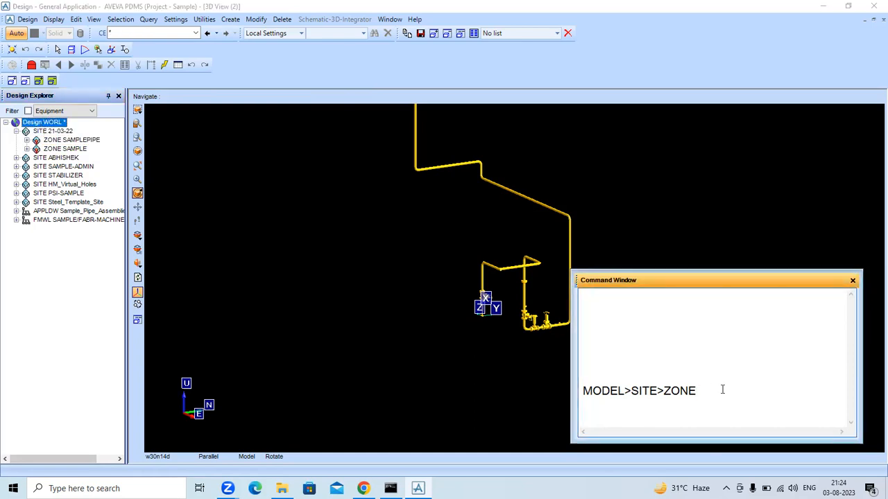
text(>)
text(EQUIP)
text(/PIPING)
key(BackSpace)
key(BackSpace)
key(BackSpace)
text(E)
- Expand ZONE SAMPLEPIPE and select each of its pipes in turn, from 80-B-A3B to 150-B-6-1
click(27, 139)
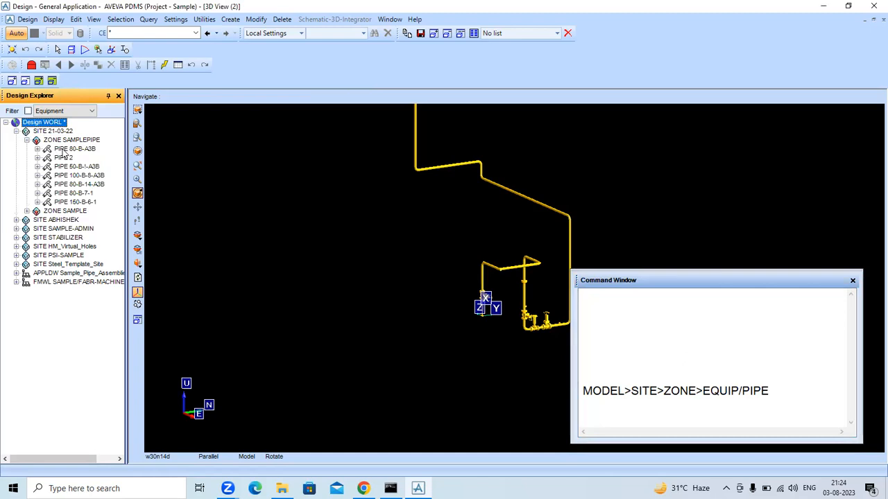
click(63, 149)
click(63, 158)
click(63, 166)
click(63, 176)
click(64, 185)
click(64, 193)
click(64, 202)
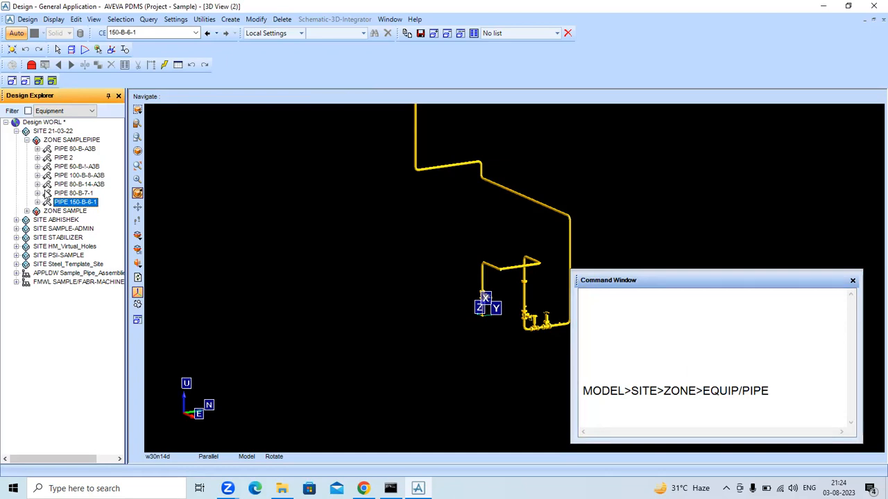
- Expand ZONE SAMPLE and select the zone, then its equipment CRACKINGC1101 and STABLIZERE1302A
click(26, 210)
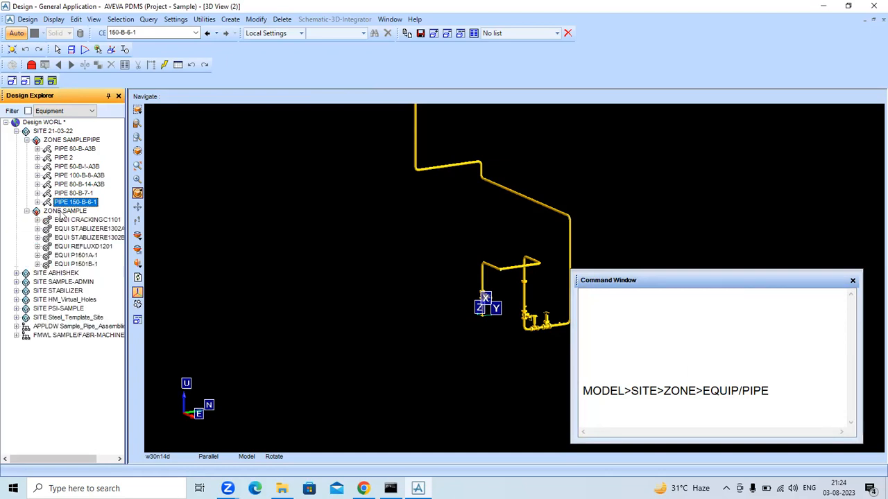
click(62, 211)
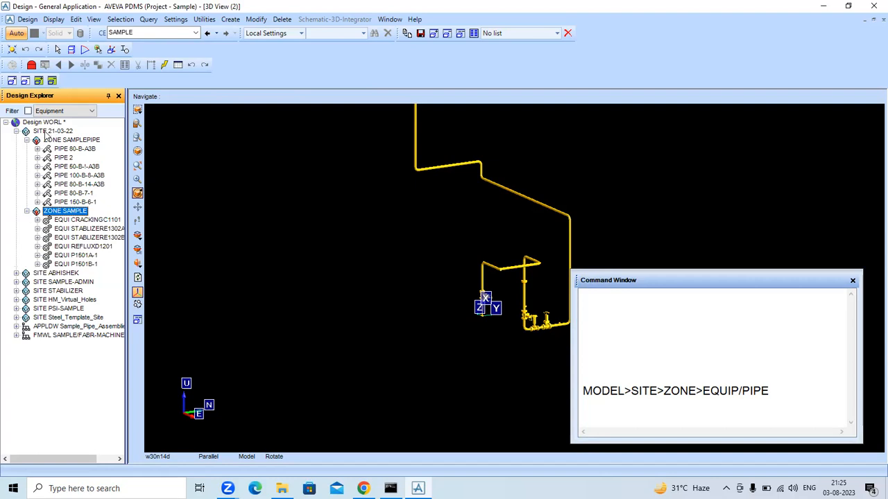
click(62, 220)
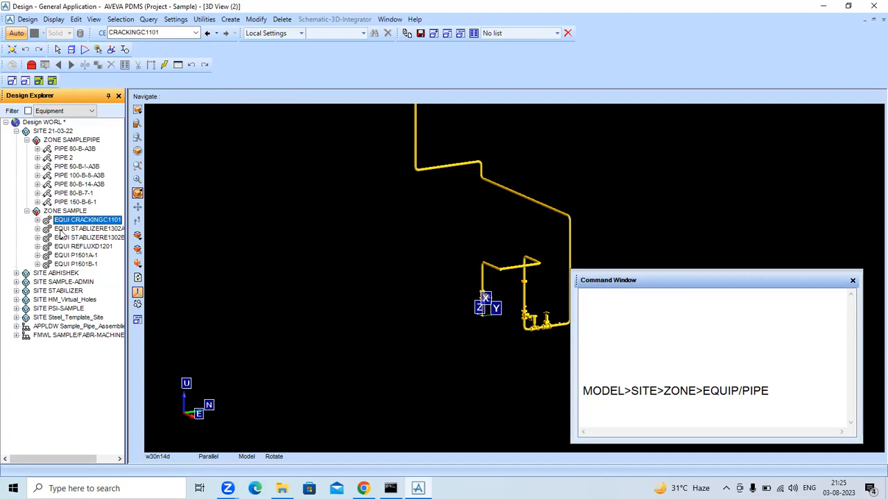
click(60, 230)
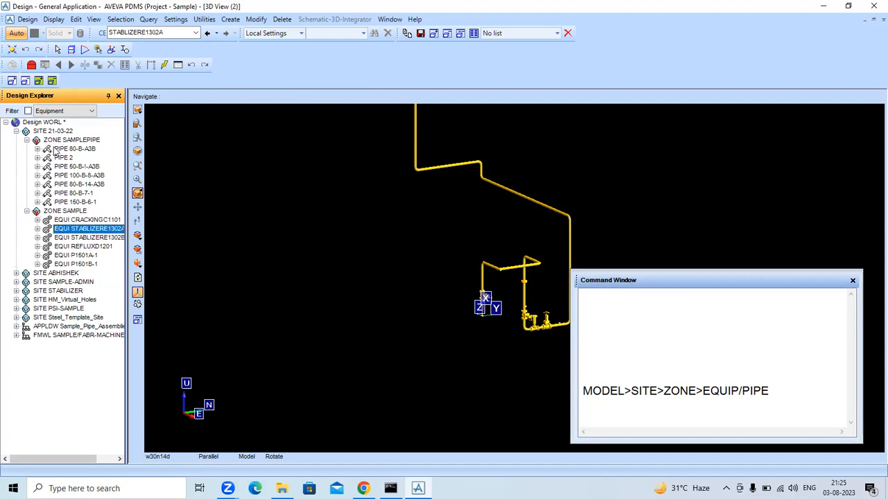
- Select PIPE 80-B-A3B, collapse both zones of SITE 21-03-22, and highlight EQUIP/PIPE in the Command Window's hierarchy line
click(55, 149)
click(27, 211)
click(27, 140)
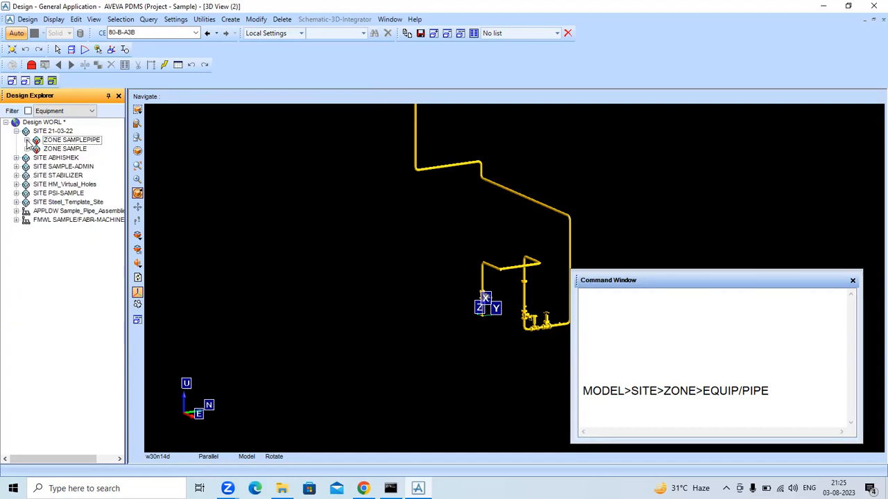
click(770, 391)
drag(771, 392, 703, 391)
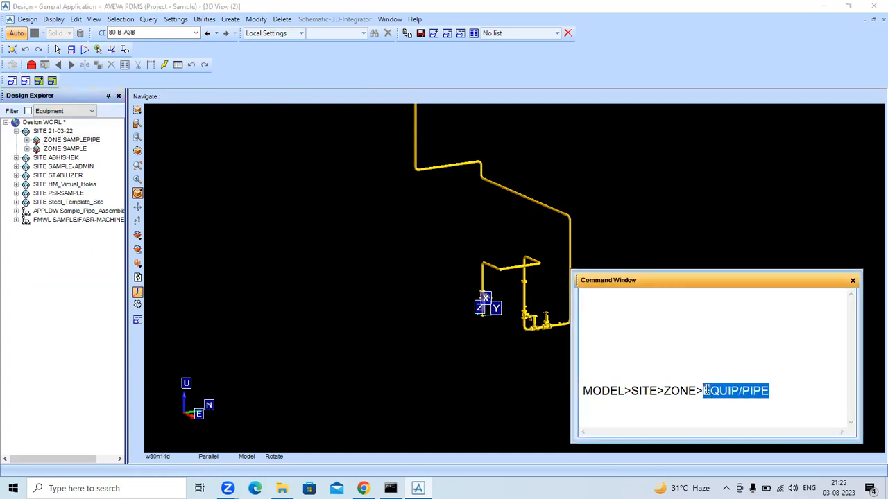
click(772, 391)
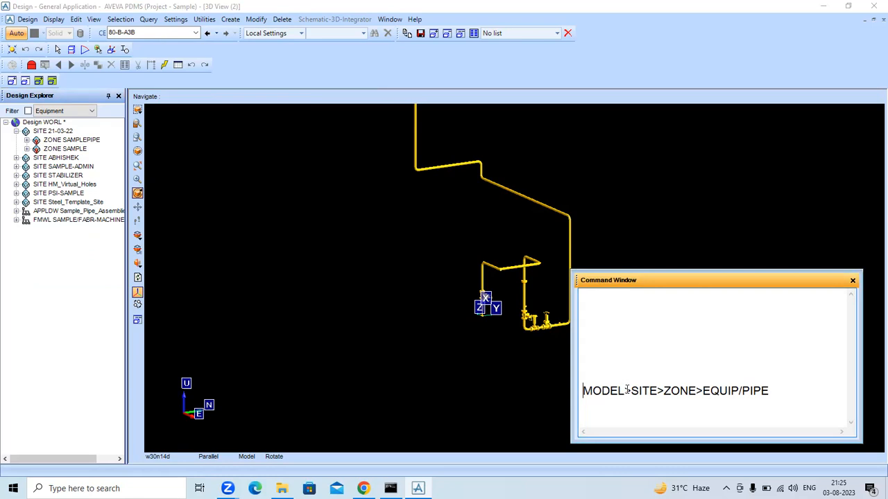
- Expand ZONE SAMPLEPIPE and PIPE 80-B-A3B down to the branches and select BRAN 80-B-A3B/B2
click(26, 139)
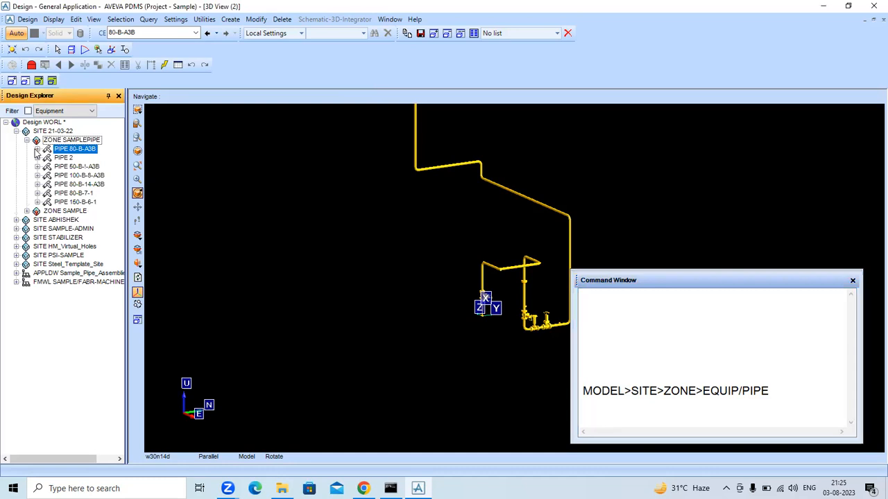
click(38, 149)
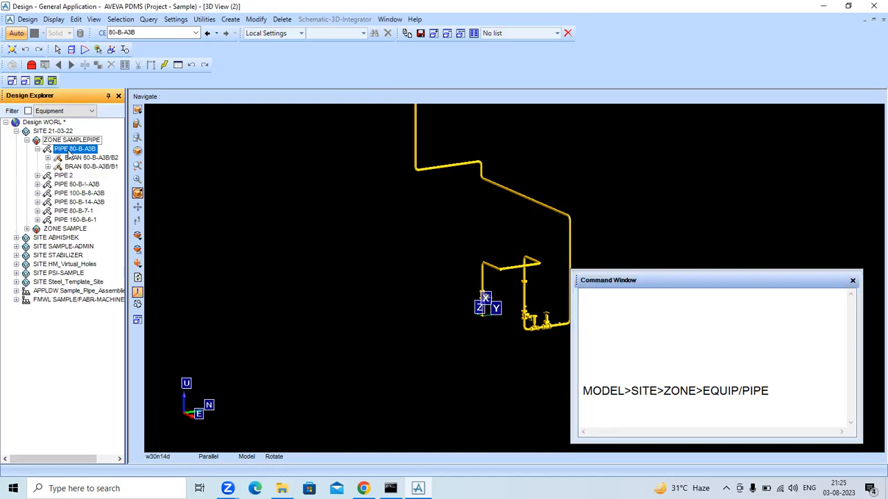
click(74, 157)
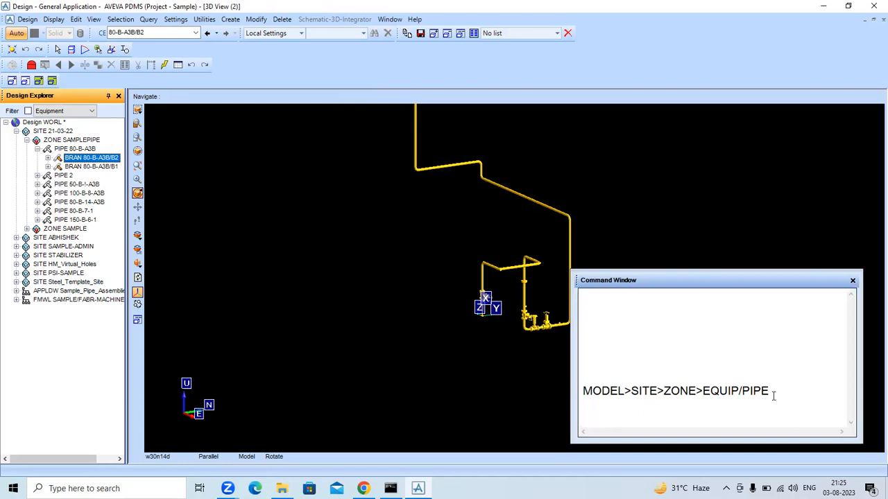
- Highlight the whole hierarchy line MODEL>SITE>ZONE>EQUIP/PIPE in the Command Window, and its EQUIP/PIPE part alone
drag(774, 393, 583, 390)
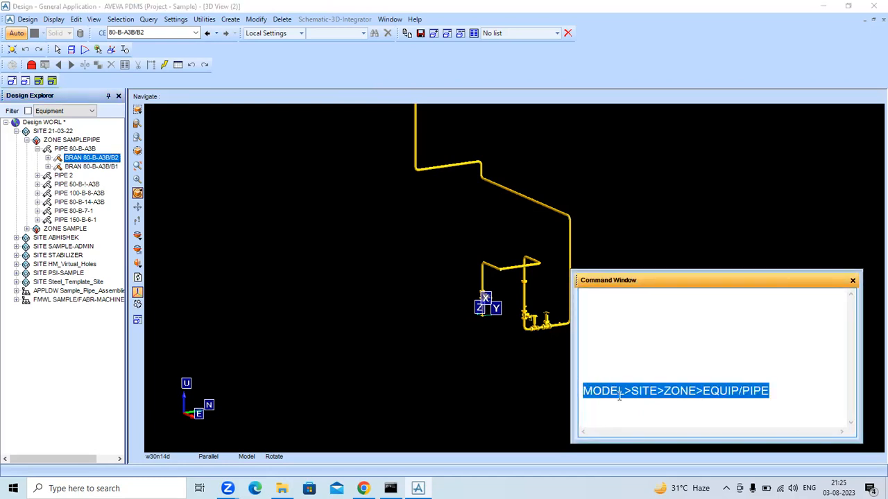
click(774, 393)
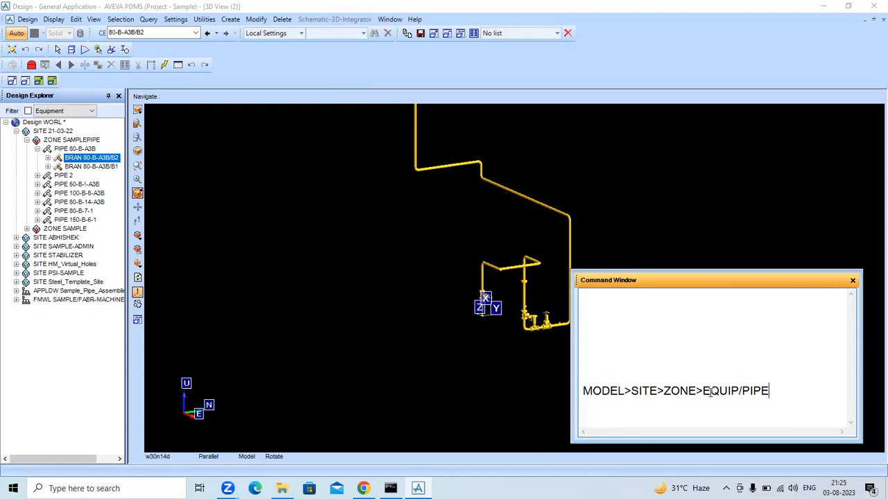
drag(702, 391, 769, 392)
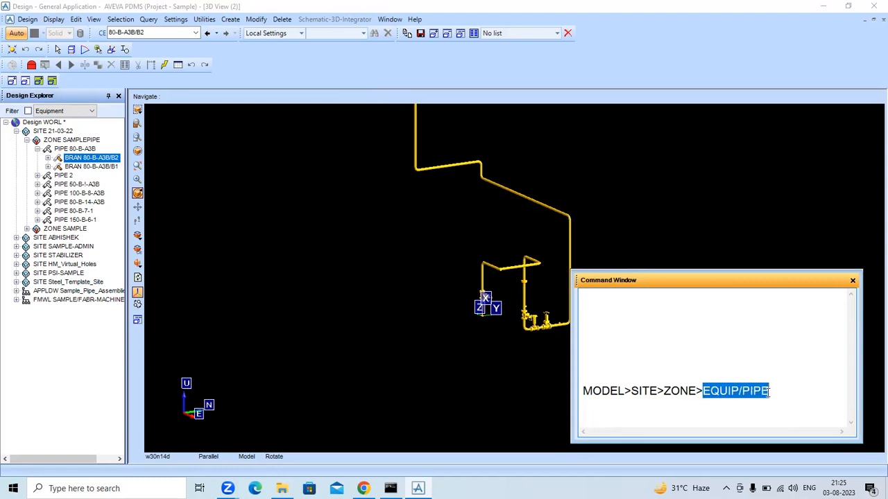
click(774, 393)
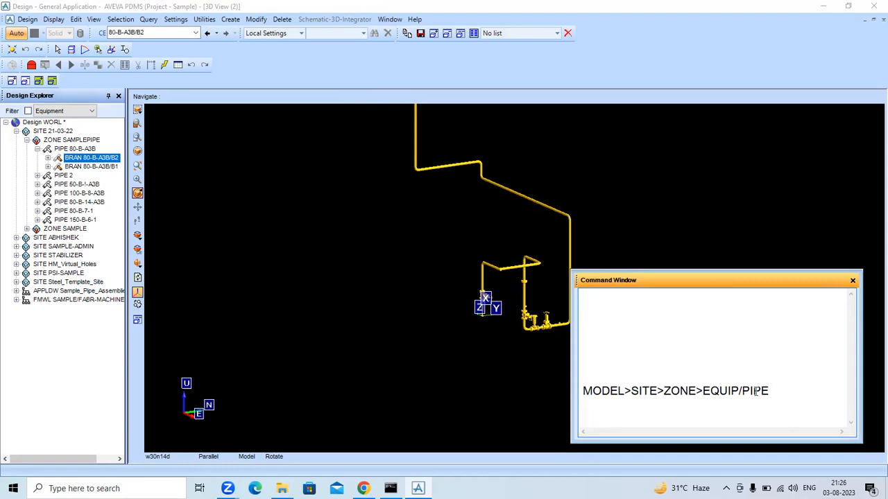
- Clear all text from the Command Window and shift the window slightly down and to the right
right_click(753, 392)
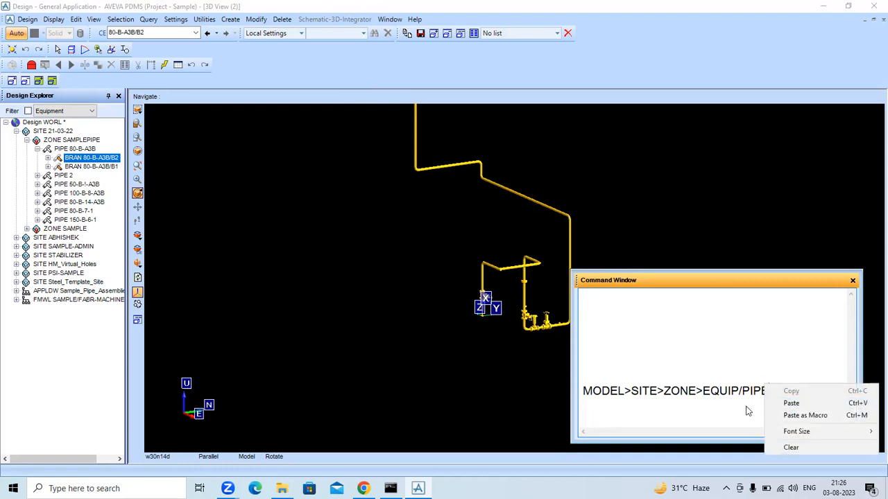
key(Escape)
right_click(773, 389)
key(Escape)
right_click(775, 393)
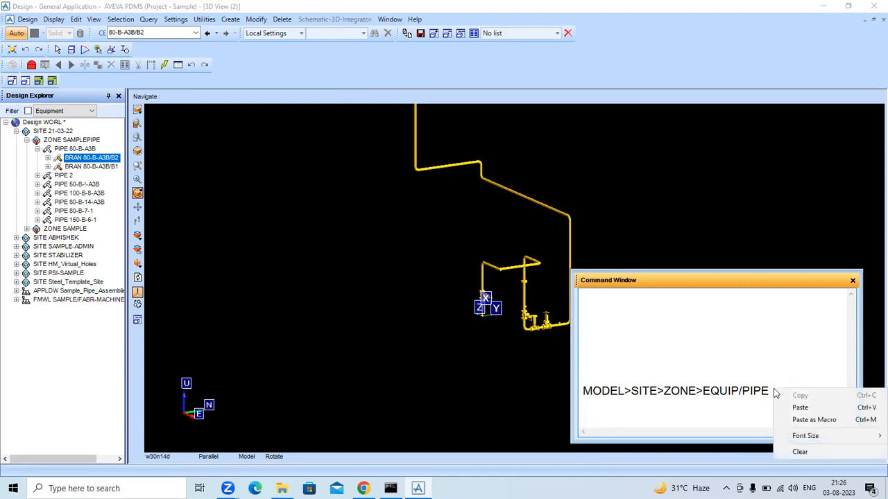
click(799, 451)
drag(708, 286, 721, 298)
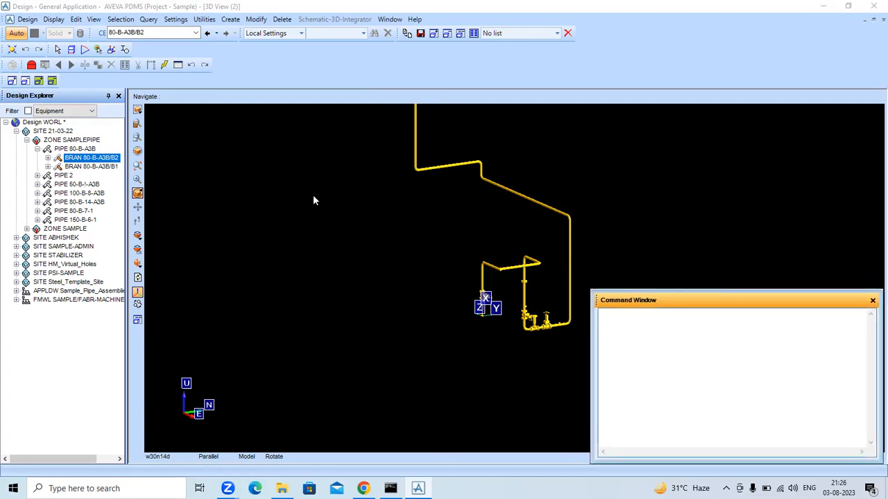
- Review the available commands for creating, modifying and deleting elements, and collapse SITE 21-03-22 in the model tree
click(231, 19)
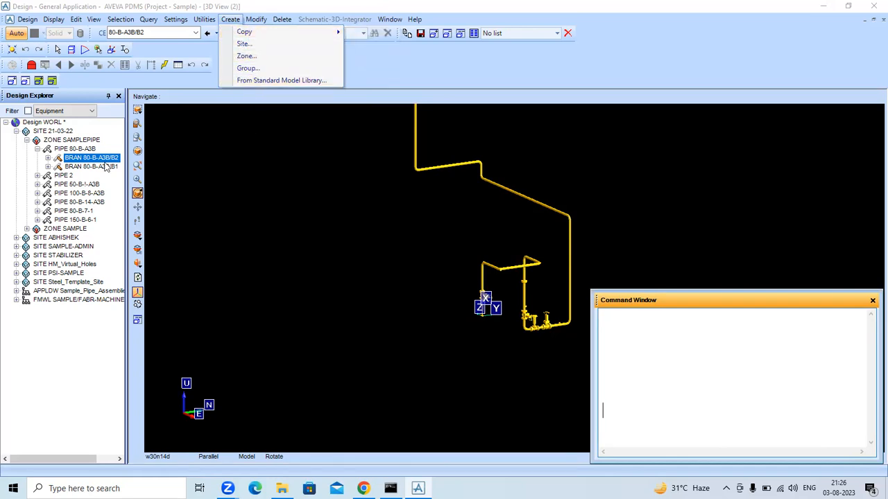
click(27, 139)
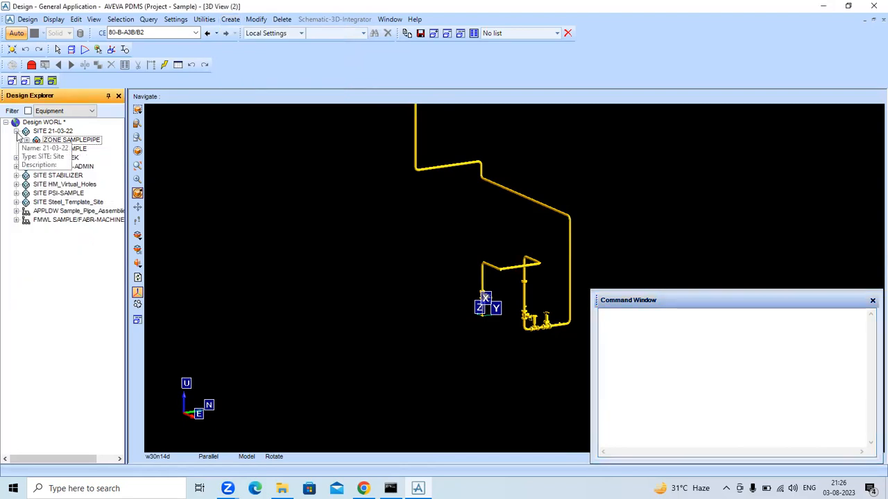
click(16, 131)
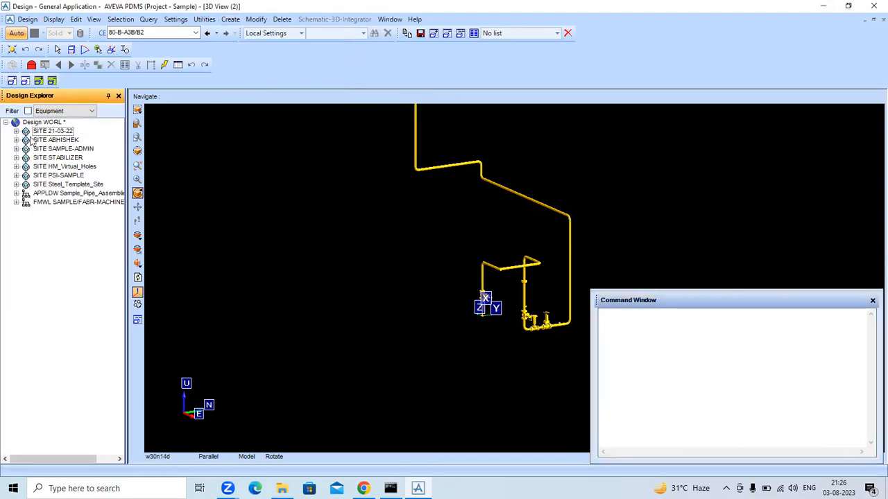
click(254, 21)
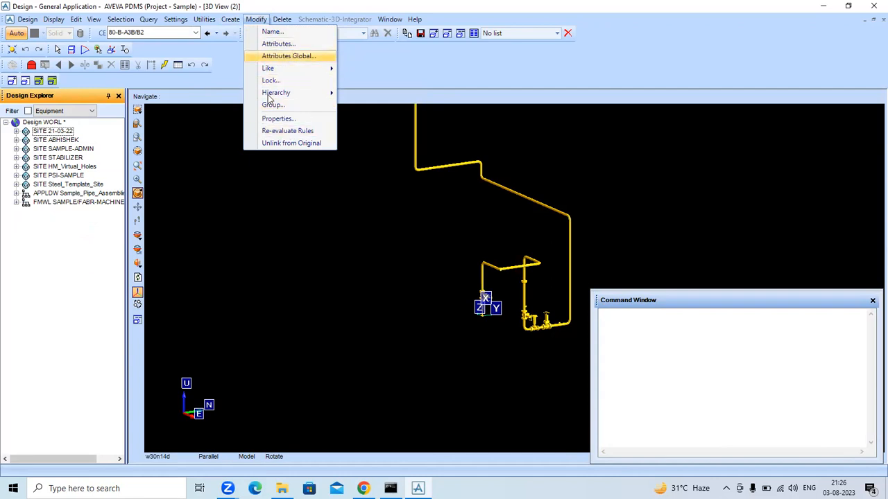
mouse_move(293, 99)
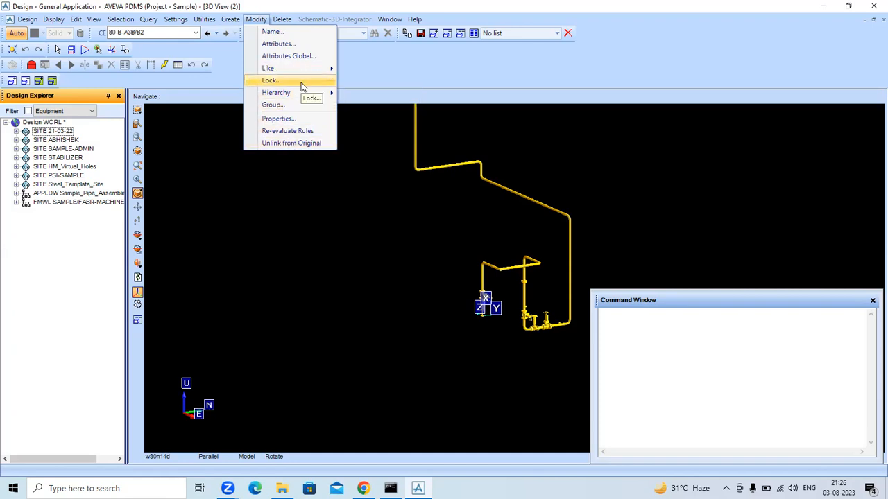
click(322, 157)
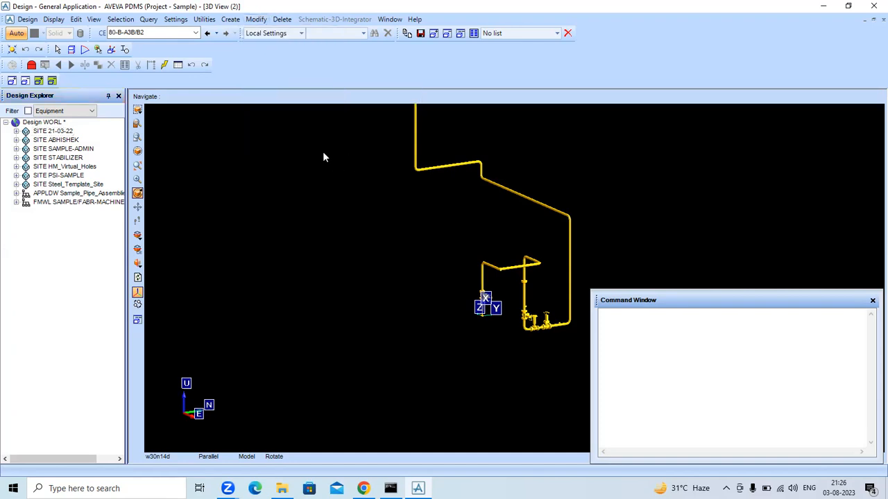
click(281, 21)
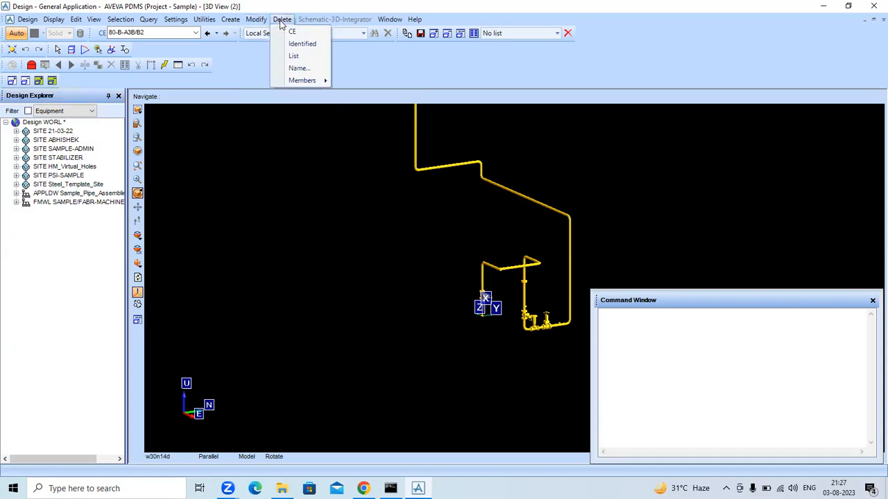
click(253, 166)
- Expand SITE 21-03-22, ZONE SAMPLEPIPE and PIPE 80-B-A3B, making that pipe the current element
click(16, 131)
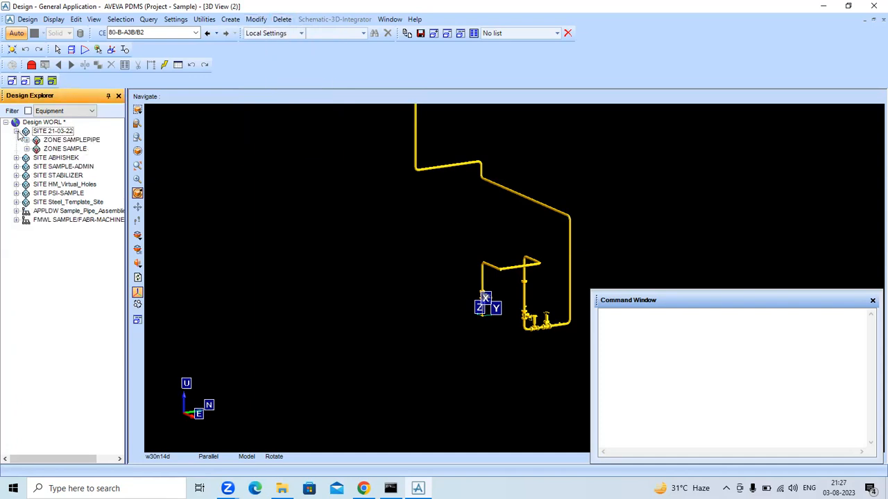
click(27, 140)
click(60, 149)
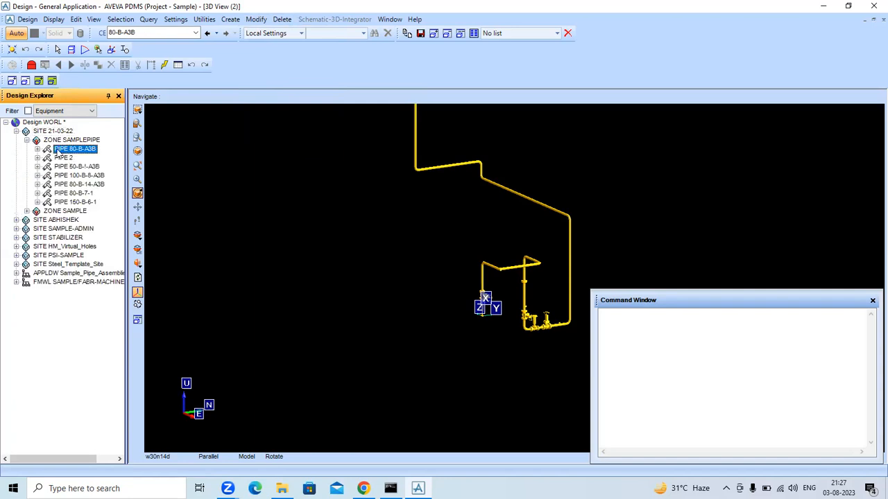
click(37, 149)
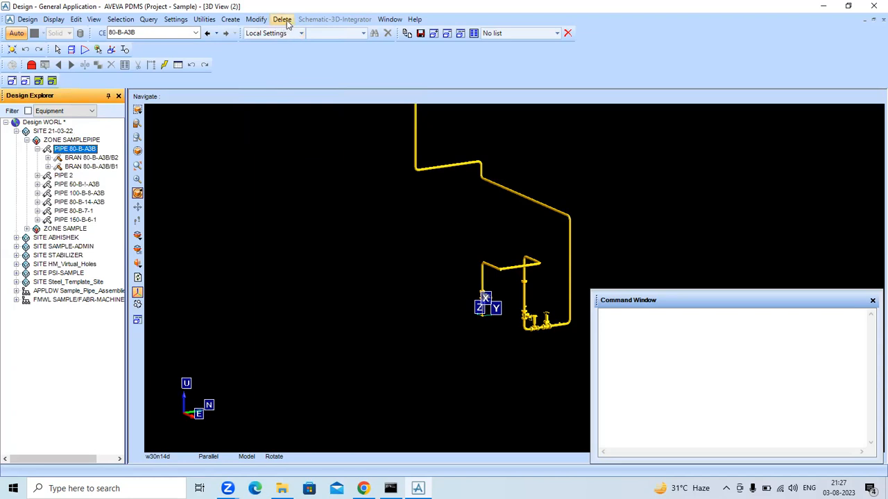
- Try to delete PIPE 80-B-A3B, and clear the Command Window's text
click(568, 35)
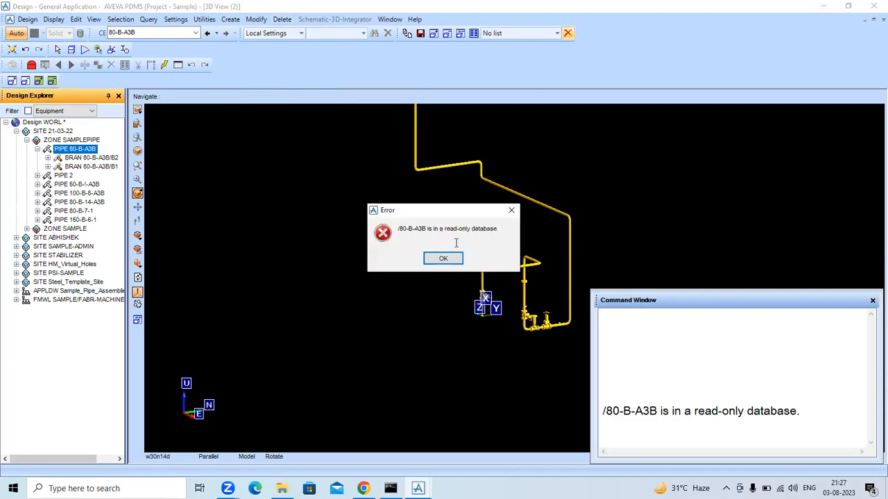
click(443, 259)
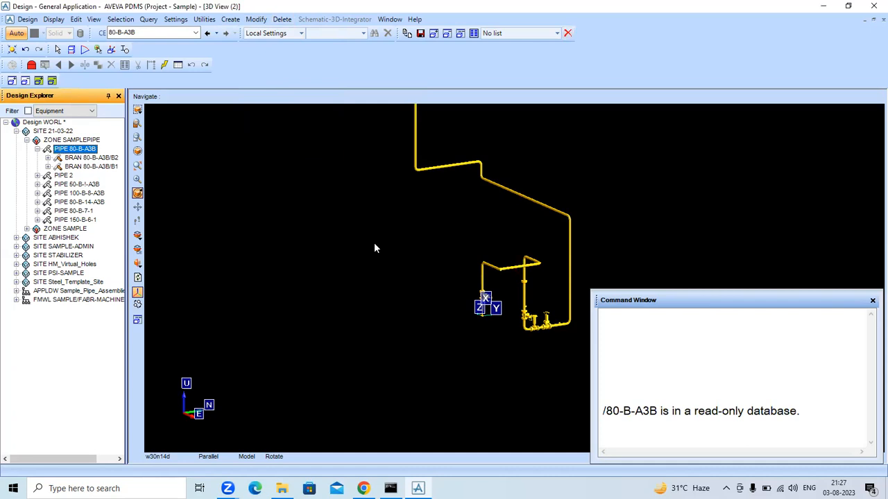
click(604, 424)
right_click(640, 357)
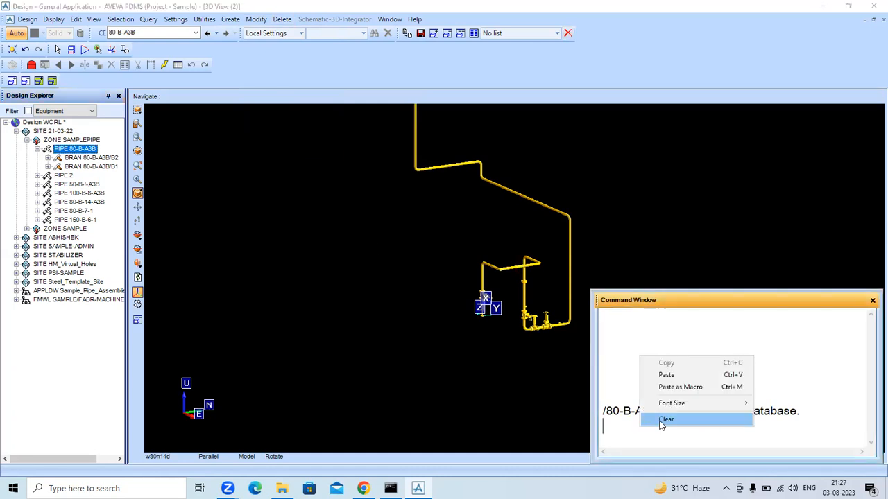
click(665, 419)
- Run CLAIM PIP CE HIER in the Command Window for PIPE 80-B-A3B and again for BRAN 80-B-A3B/B2
text(CLAIM PIP CE HIER)
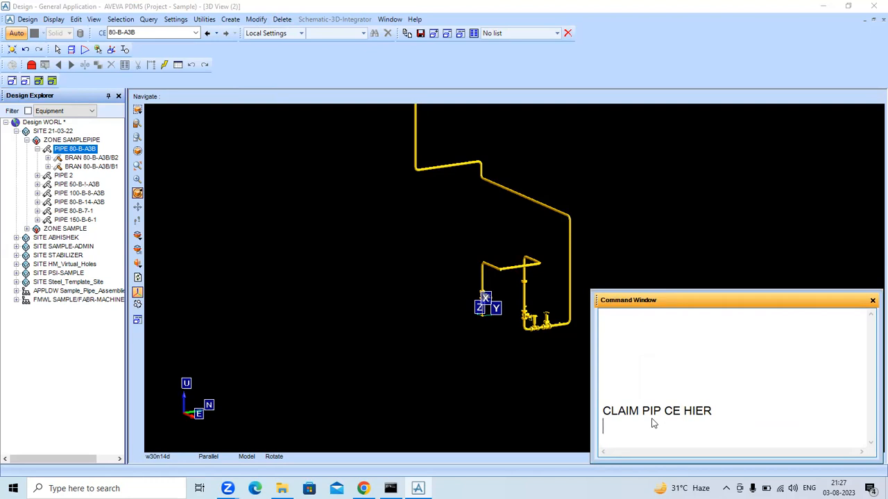
click(80, 158)
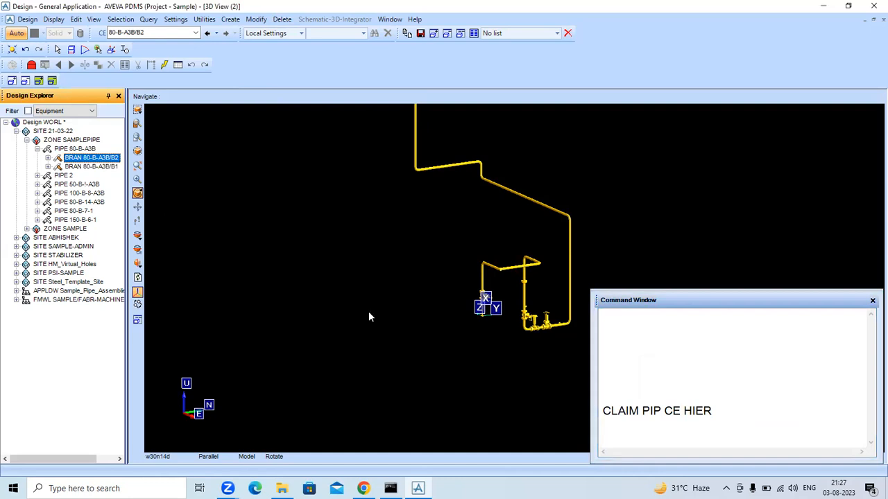
click(712, 410)
key(Up)
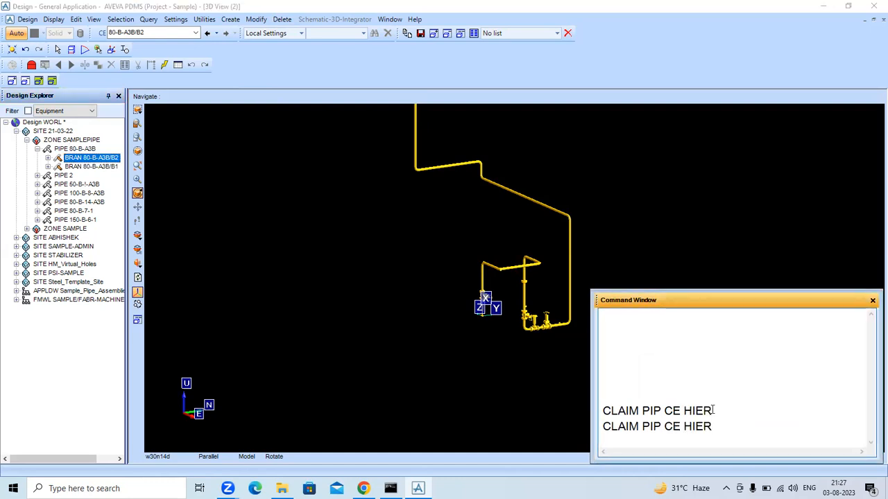
key(Return)
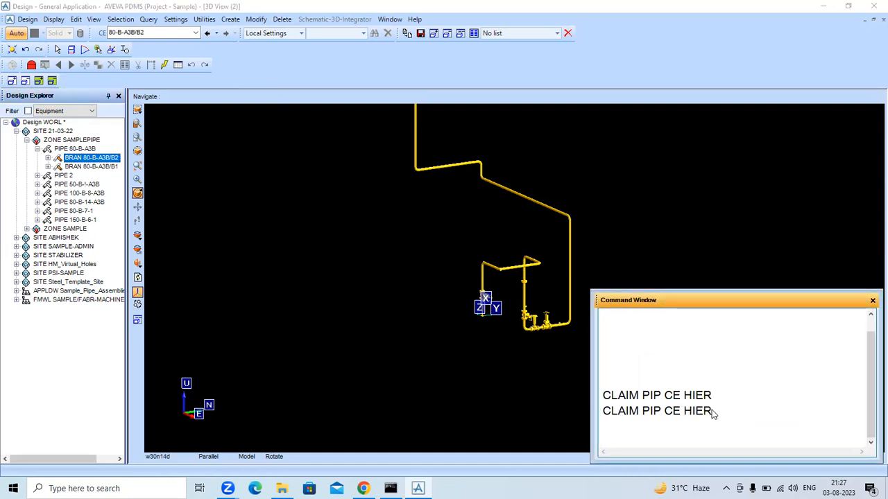
- Switch to the Pipework application and rerun CLAIM PIP CE HIER with PIPE 80-B-A3B as the current element
click(31, 20)
click(48, 108)
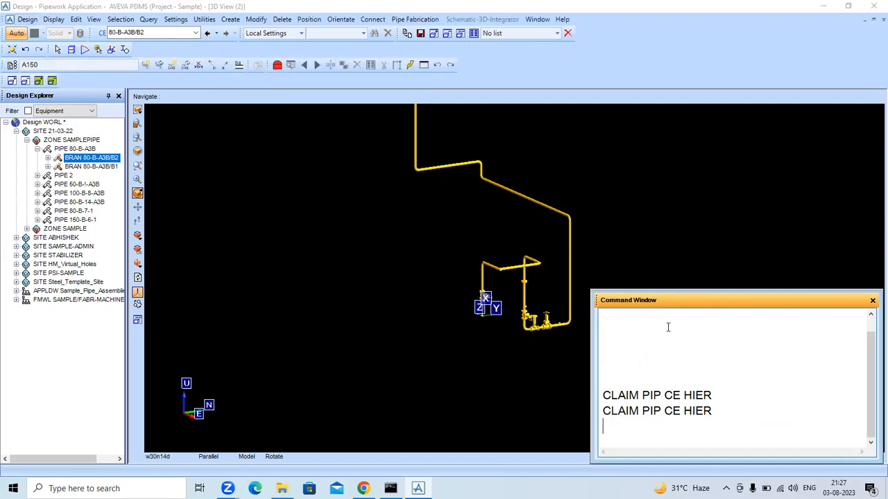
click(78, 149)
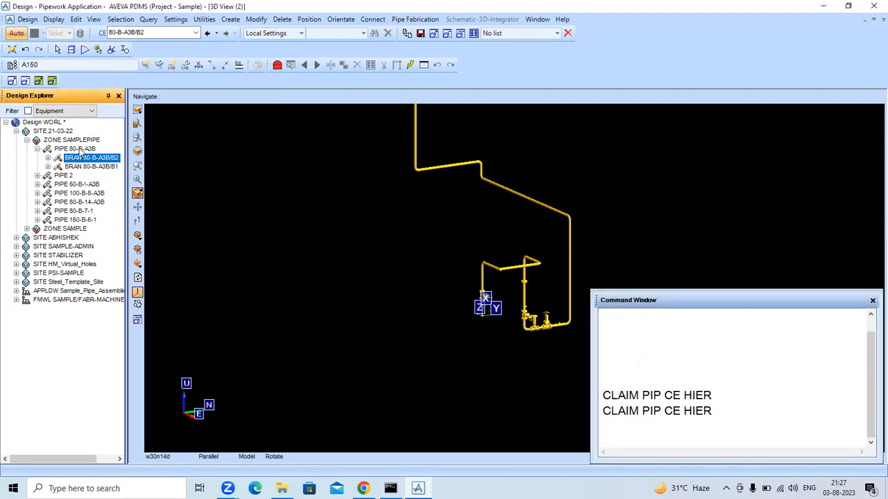
click(690, 394)
key(Return)
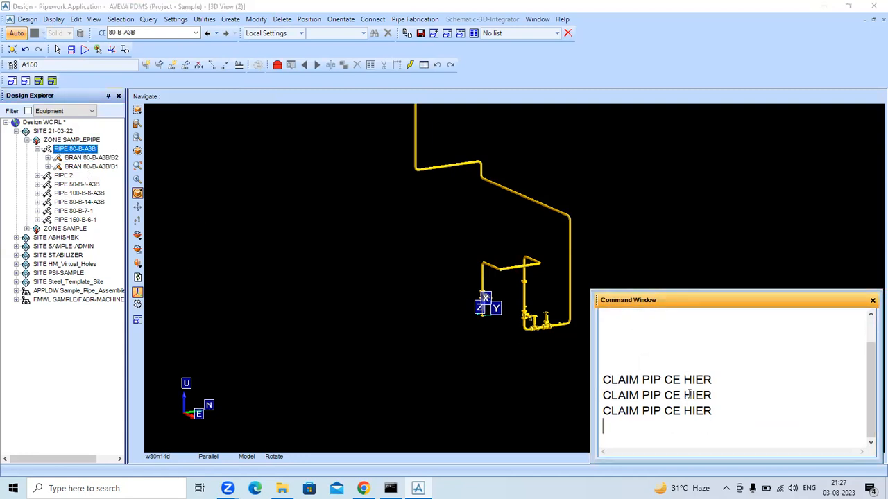
- Select BRAN 80-B-A3B/B2 and rerun CLAIM PIP CE HIER for it in the Command Window
click(83, 158)
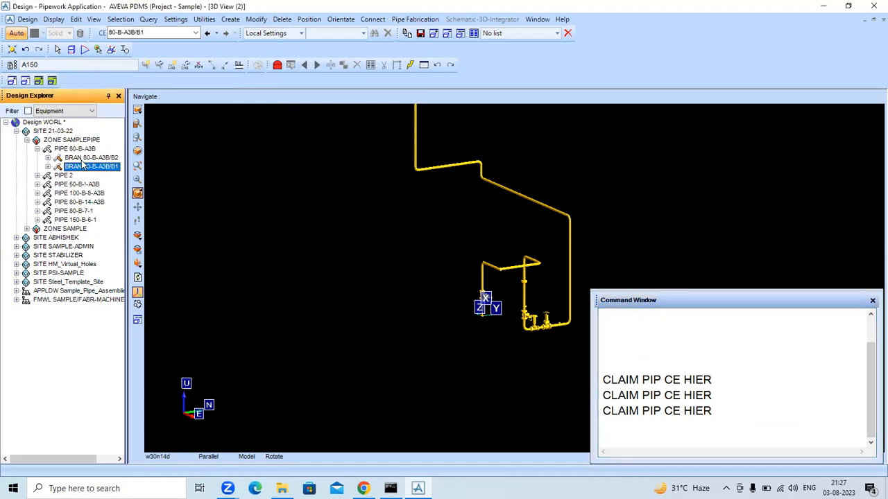
click(668, 411)
key(Return)
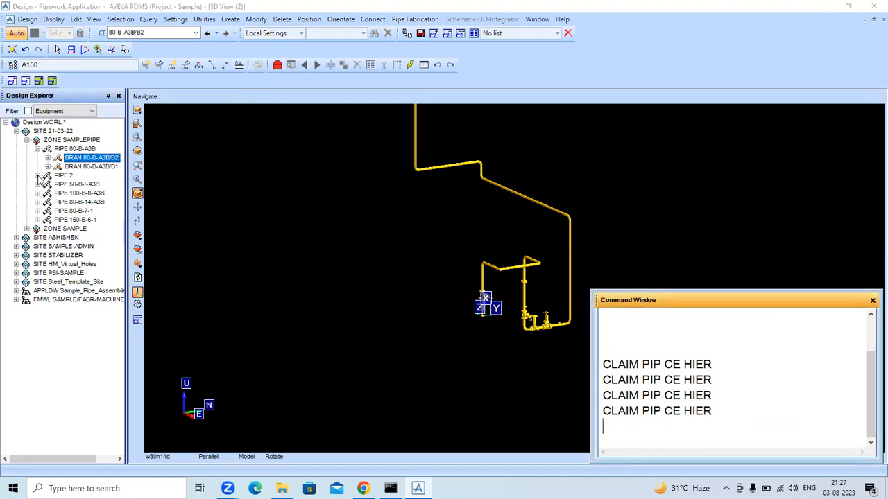
- Expand the site containing ZONE EQUIPMENTZONE down to SUBE 1 under EQUI VESSAL01, and select PIPE 80-B-7-1 in ZONE SAMPLEPIPE
click(49, 238)
click(16, 238)
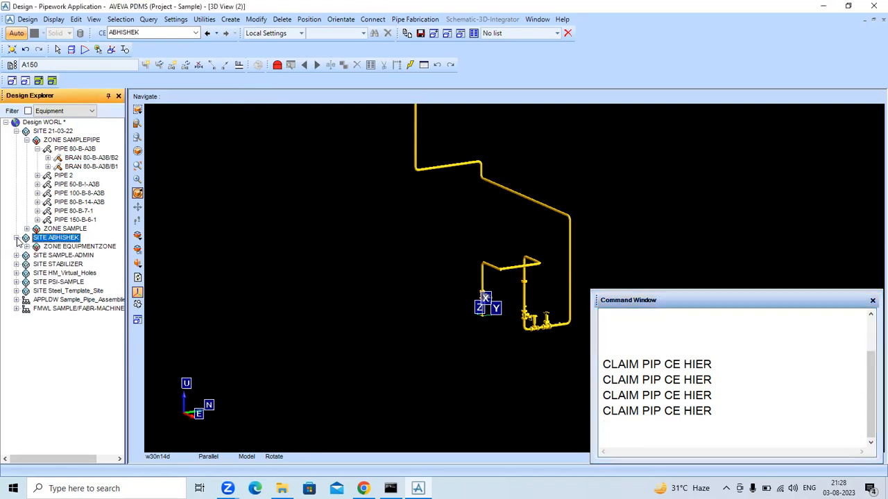
click(26, 246)
click(37, 256)
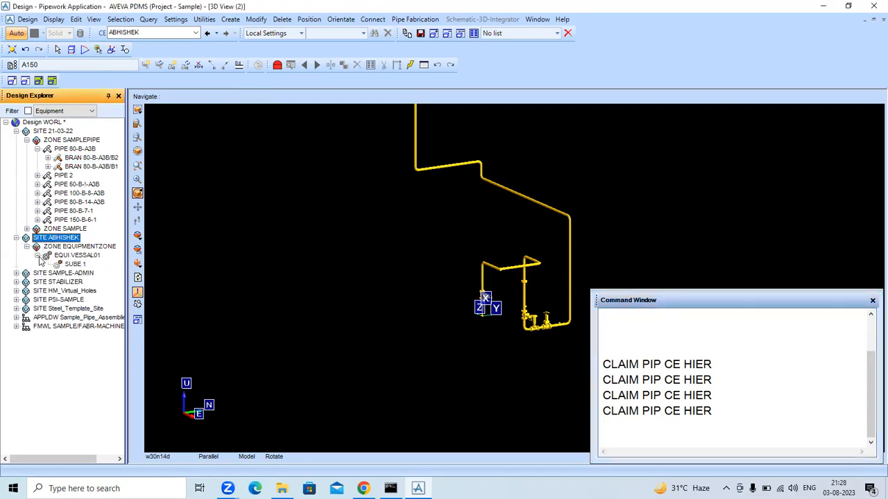
click(64, 211)
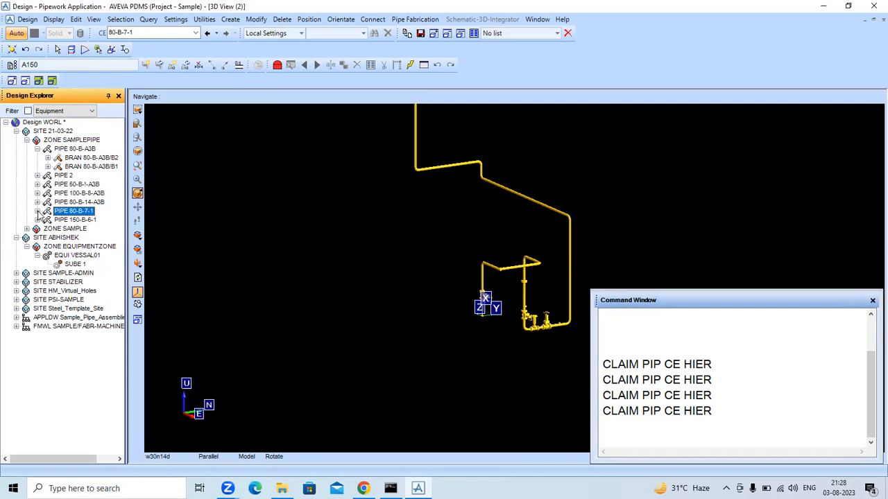
- Expand ZONE PIPES under SITE STABILIZER and run CLAIM PIP CE HIER in the Command Window for PIPE 100-B-1
click(54, 282)
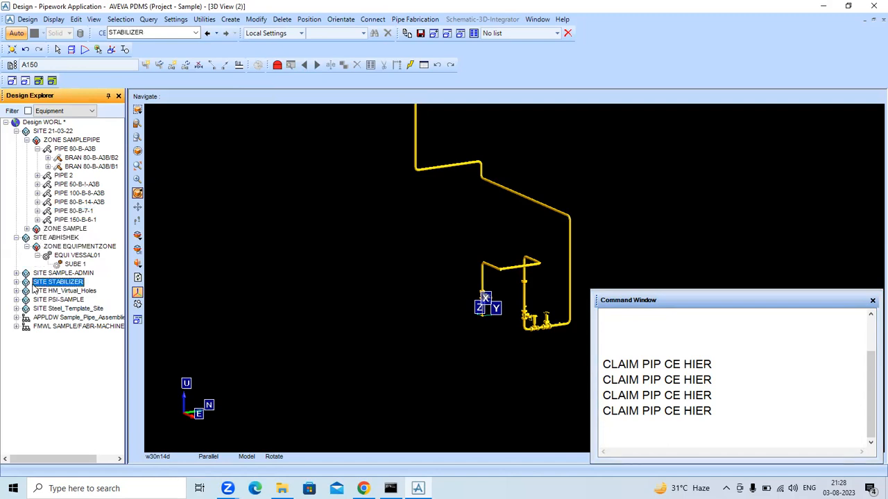
click(17, 282)
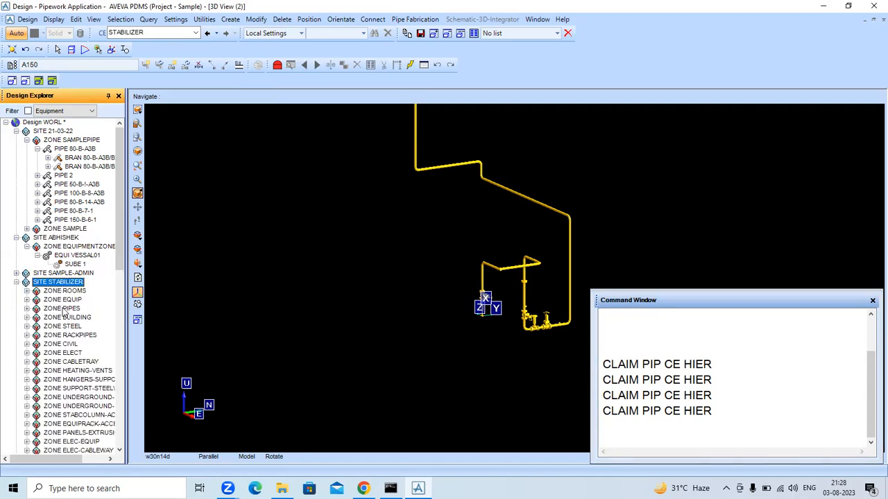
scroll(69, 312, down, 2)
click(62, 272)
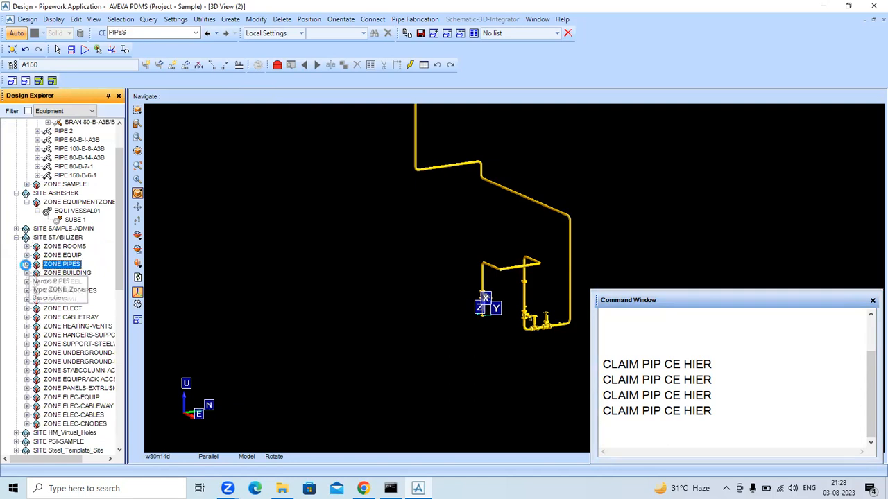
click(28, 273)
click(58, 274)
click(697, 404)
text(CLAIM PIP CE HIER)
key(Return)
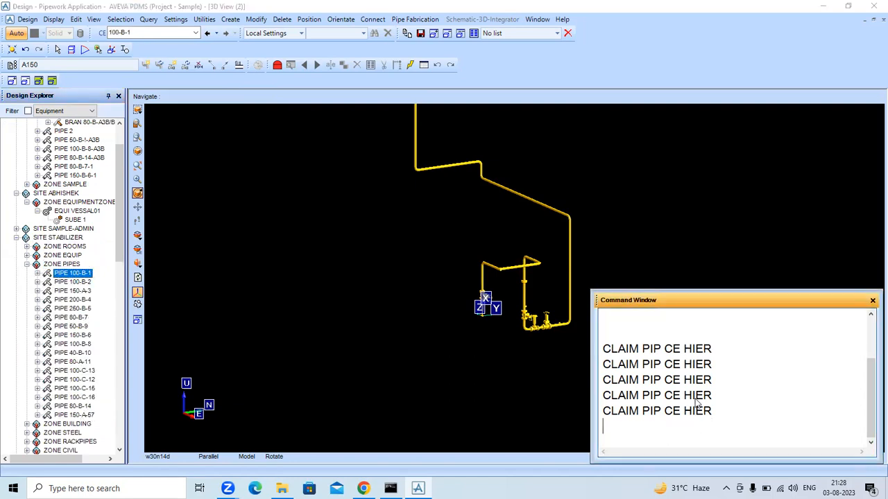
click(73, 282)
scroll(75, 291, down, 3)
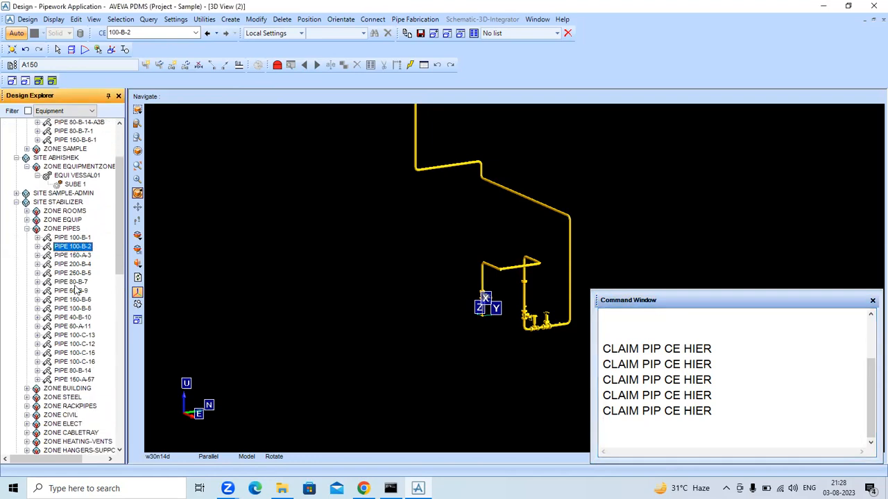
scroll(75, 317, up, 5)
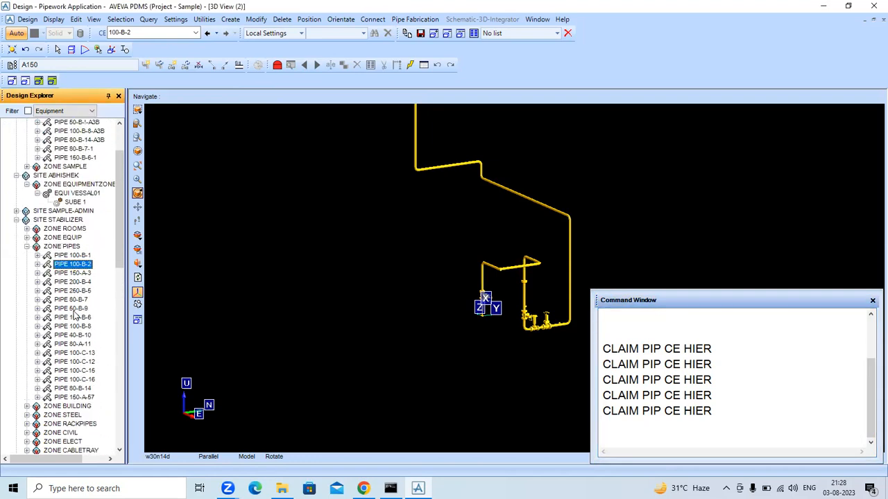
click(28, 19)
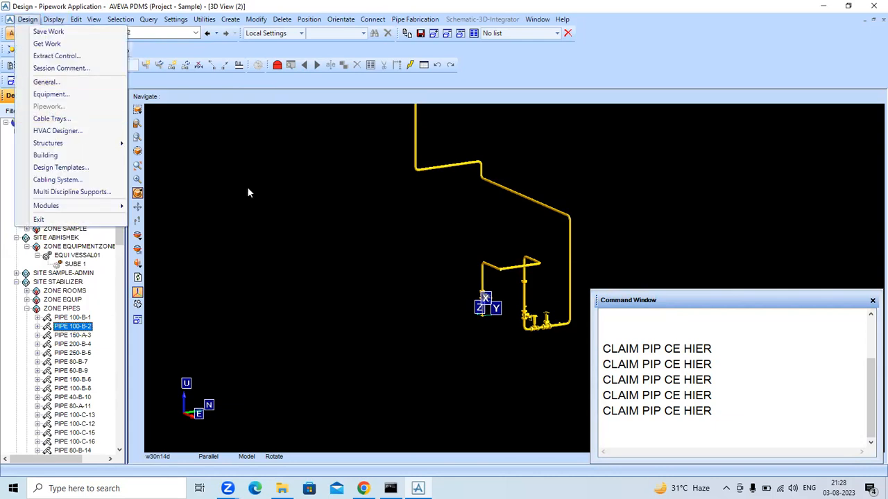
click(351, 246)
click(636, 420)
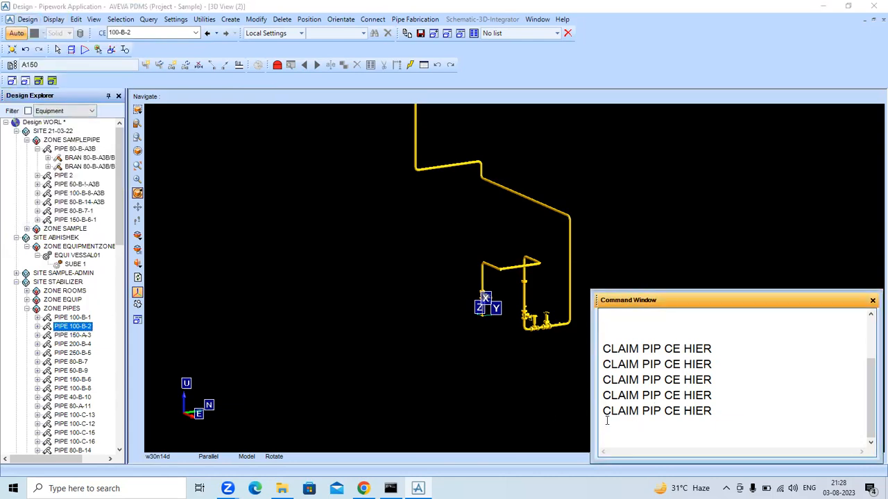
click(27, 309)
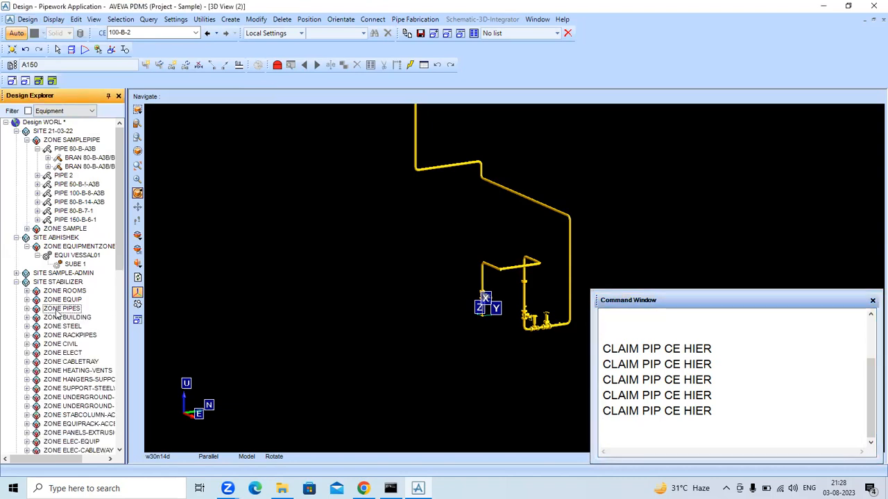
click(27, 309)
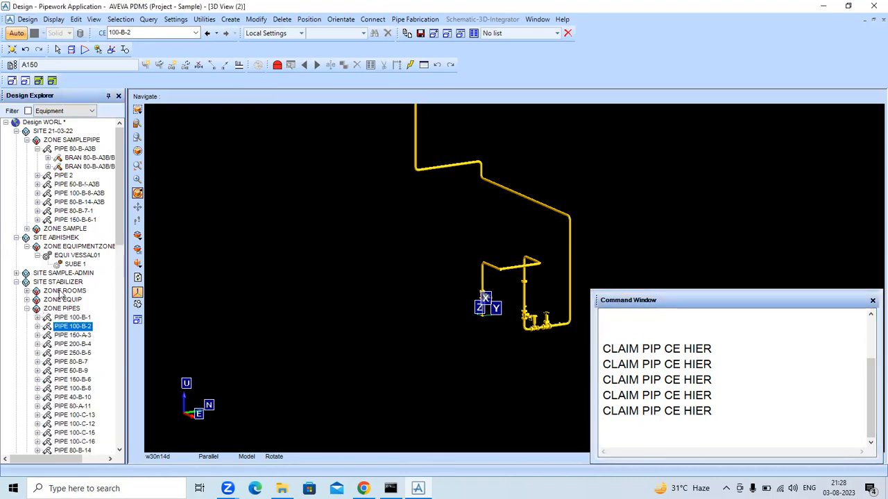
- Try to create pipe components with ZONE PIPES as the current element
click(63, 309)
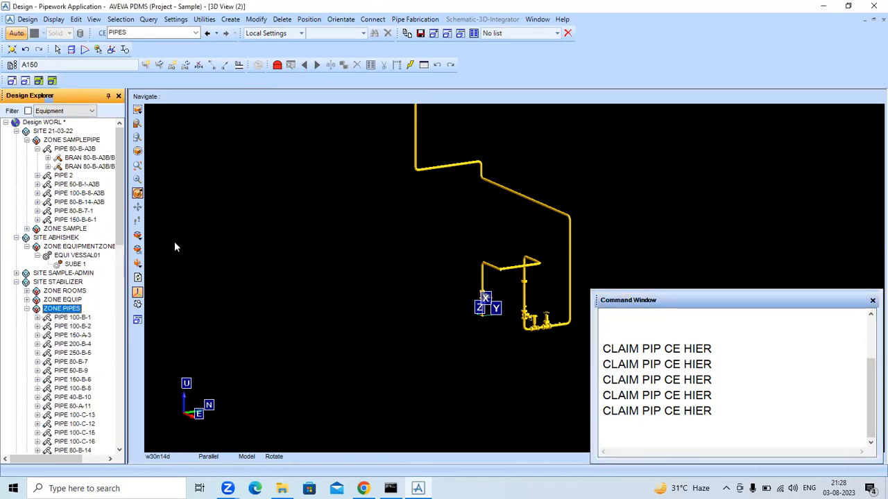
click(231, 19)
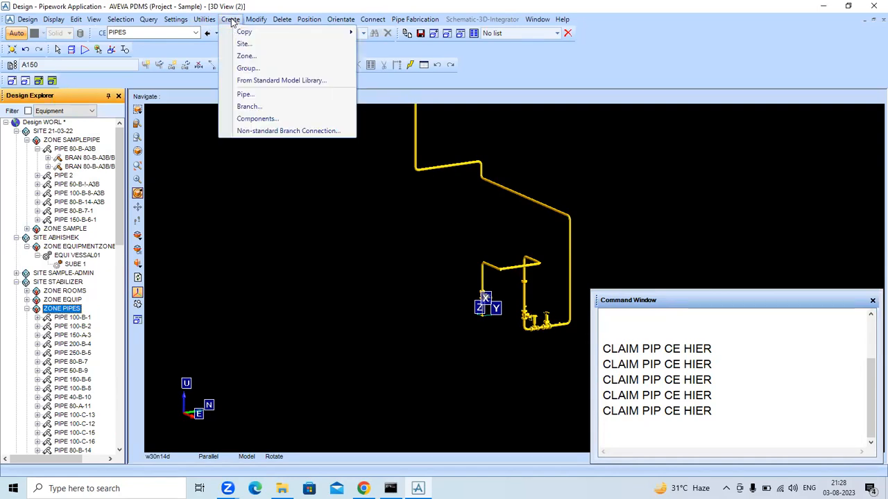
click(254, 119)
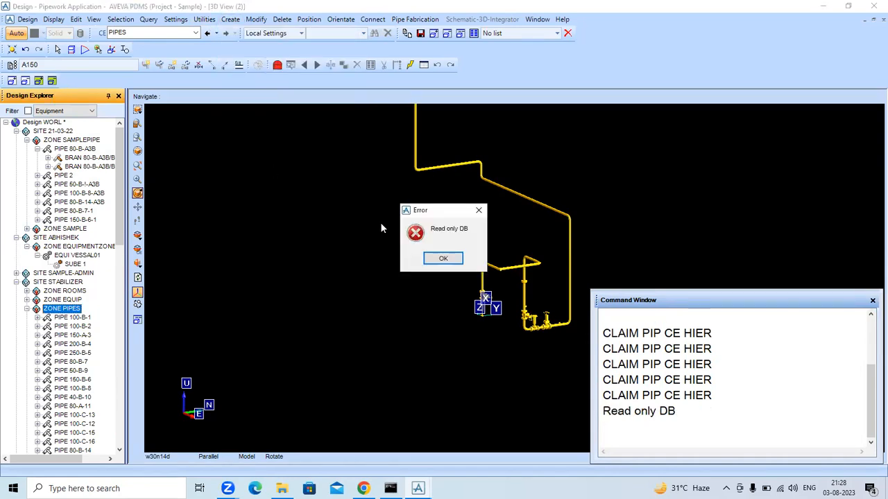
click(441, 260)
click(197, 34)
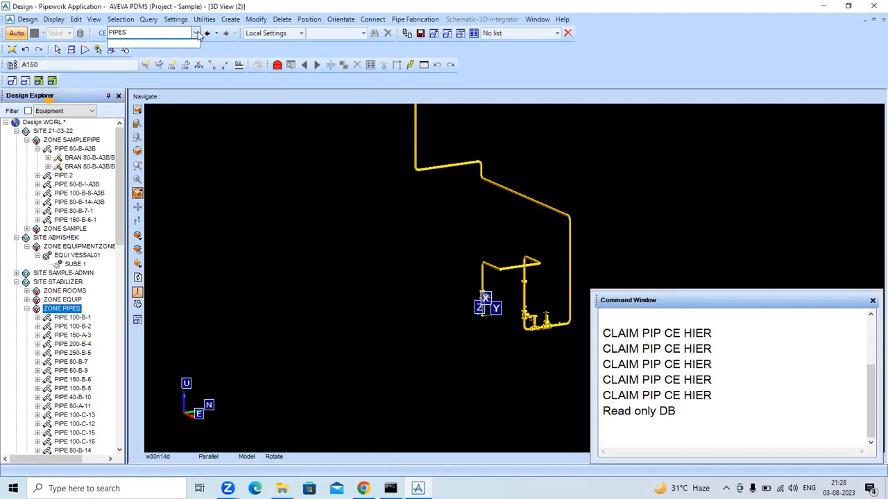
- Collapse ZONE PIPES, select PIPE 80-B-7-1 in ZONE SAMPLEPIPE and run CLAIM PIP CE HIER for it
click(27, 308)
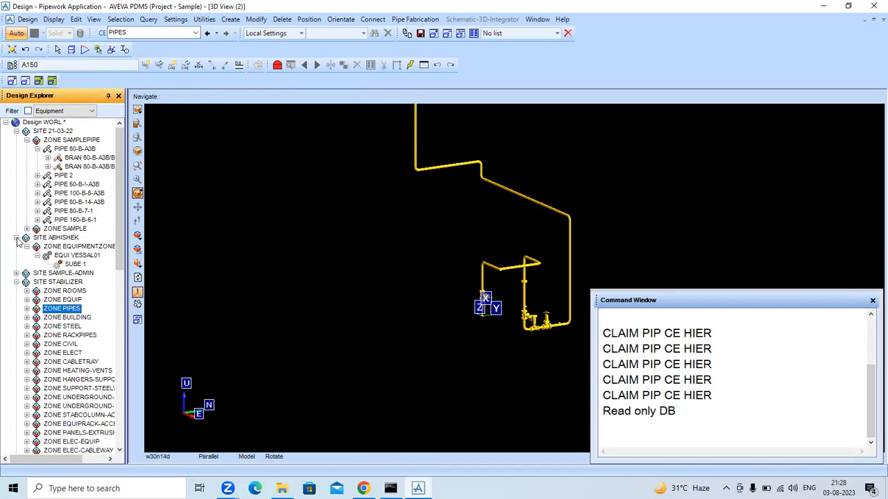
click(72, 213)
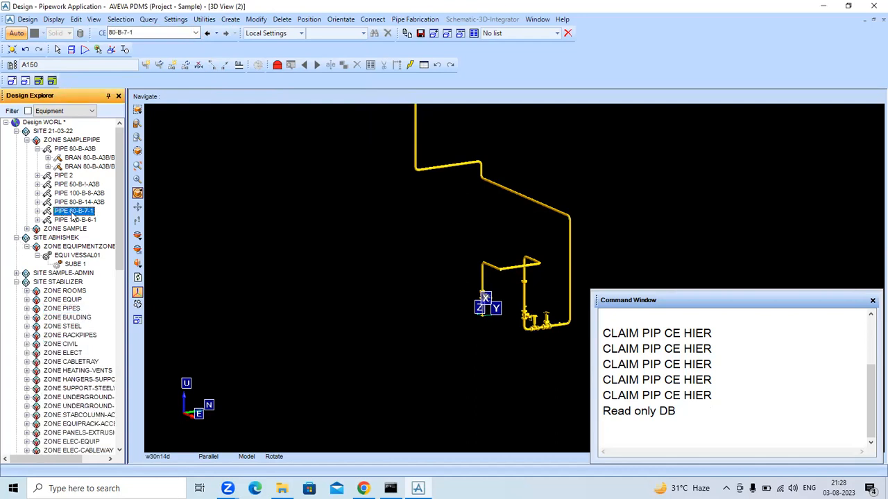
click(656, 366)
key(Return)
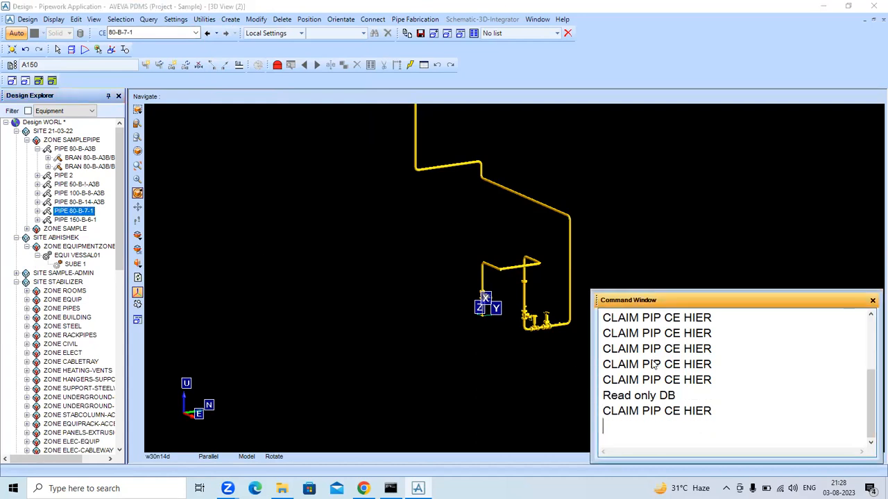
- Try to unlock the elements by running UNLOCK ALL in the Command Window
text(UNLOCK ALL)
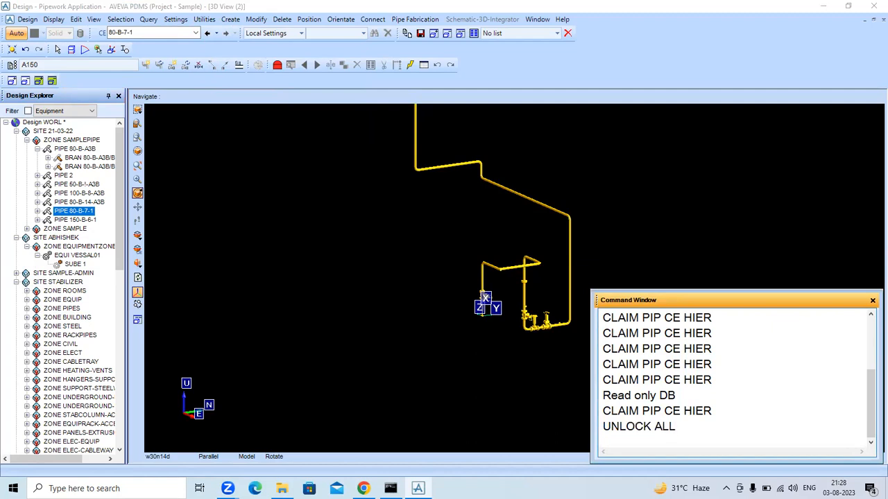
key(Return)
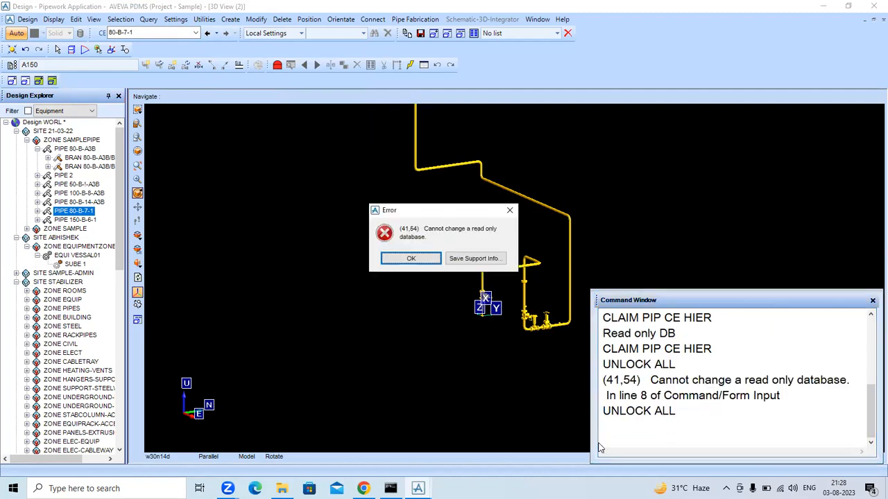
click(410, 258)
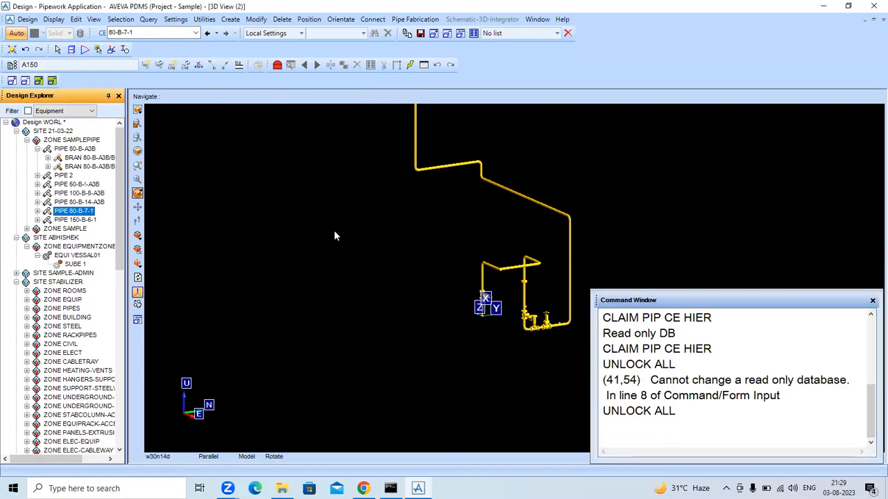
- Collapse all expanded sites in the Design Explorer and view the available Connect commands
click(16, 131)
click(16, 140)
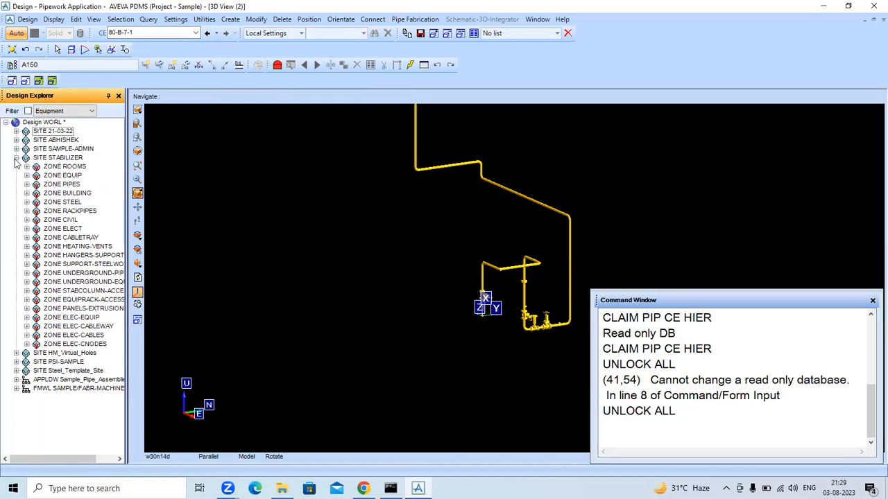
click(16, 158)
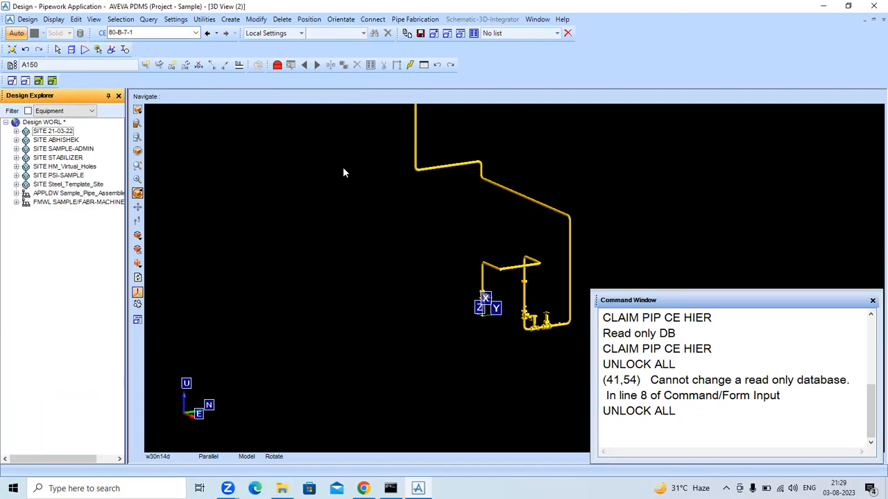
click(372, 21)
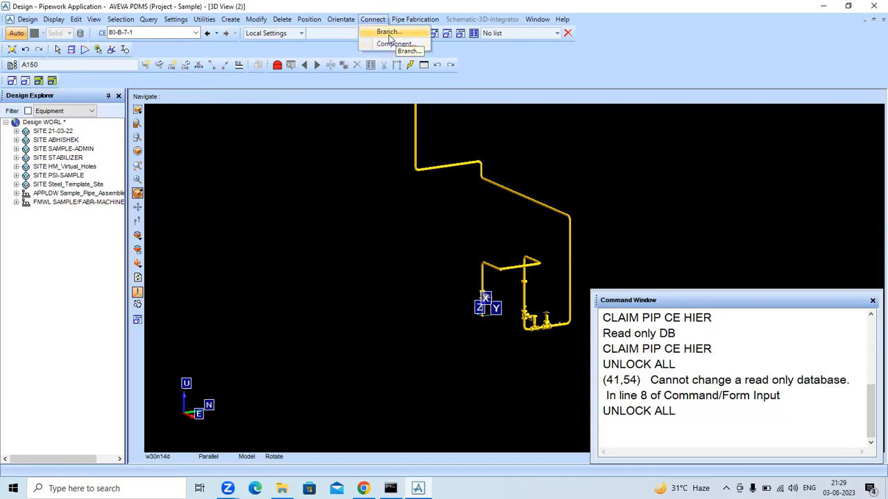
click(342, 153)
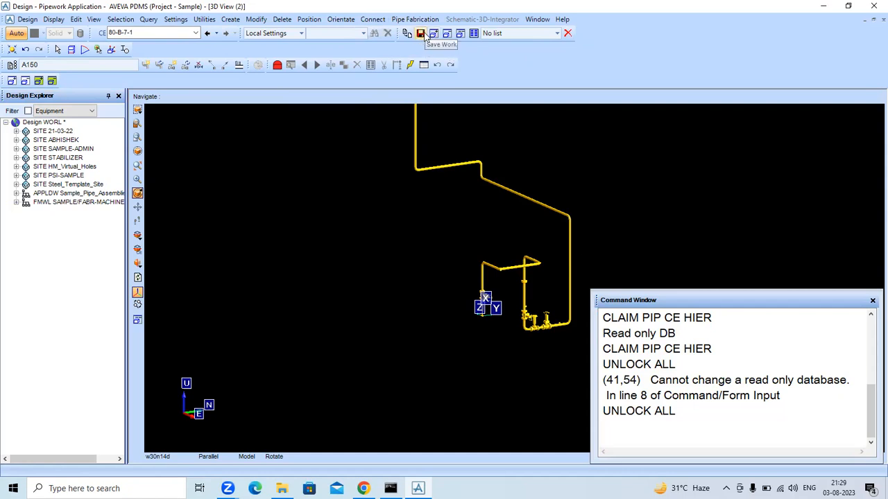
- Clear the Command Window's text and save the design by running the SAVEWORK command
click(633, 425)
right_click(632, 426)
click(659, 416)
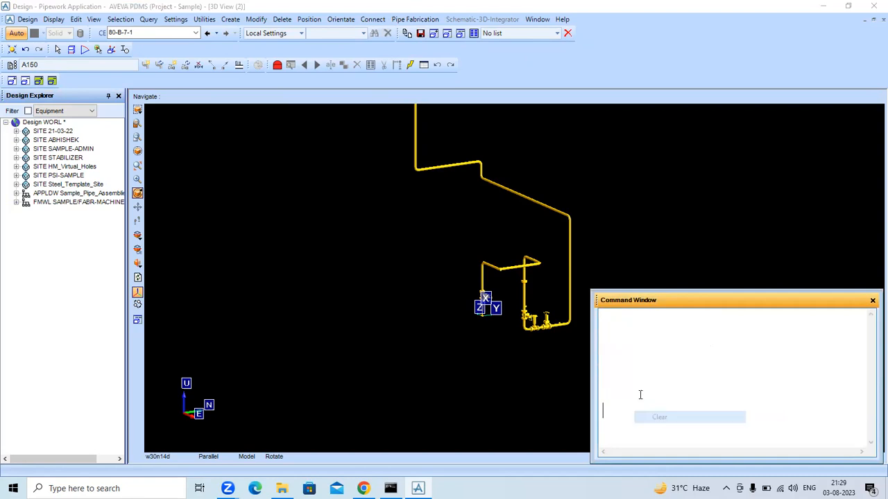
text(SAVEWORK)
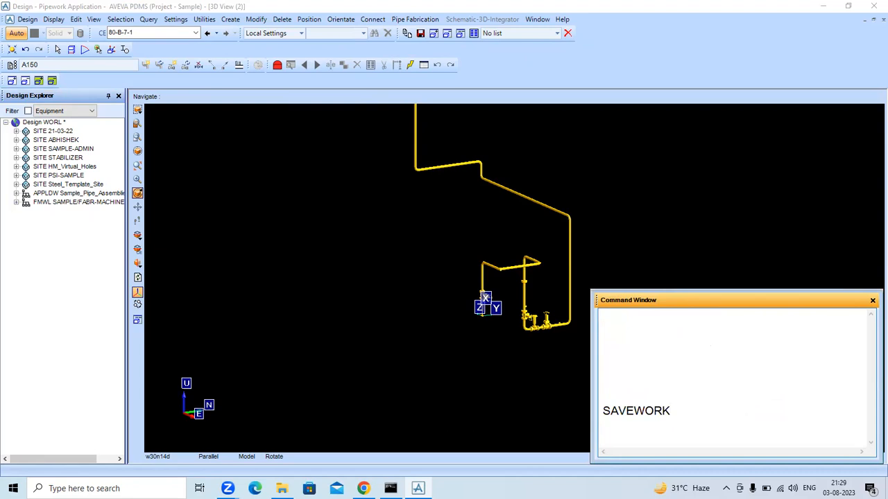
key(Return)
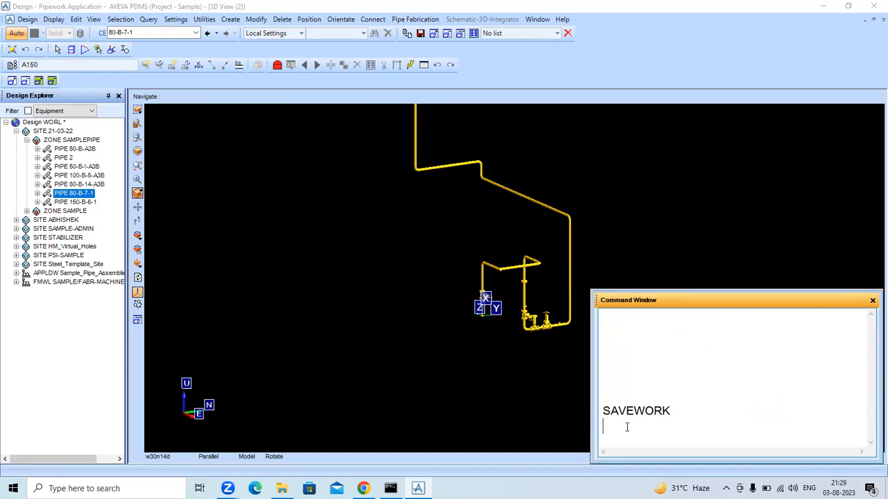
- Try to delete PIPE 80-B-7-1 by running DELETE CE, and clear the Command Window's text
text(DELETE CE)
key(Return)
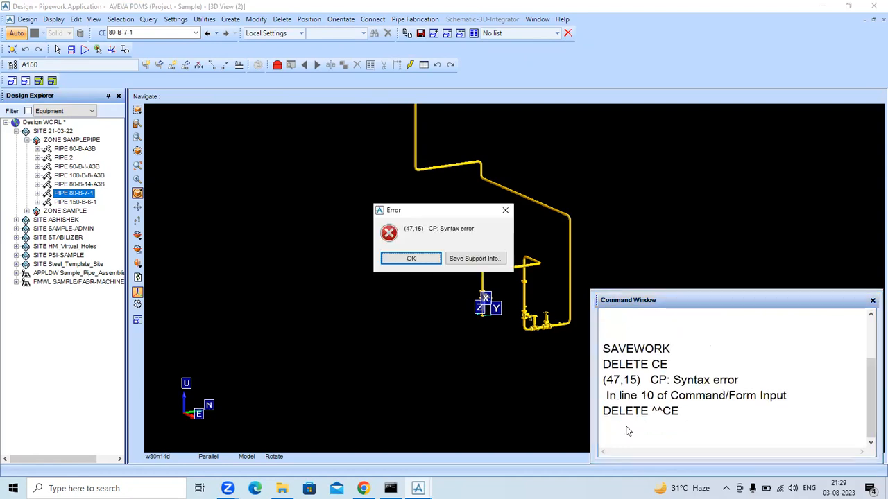
key(Return)
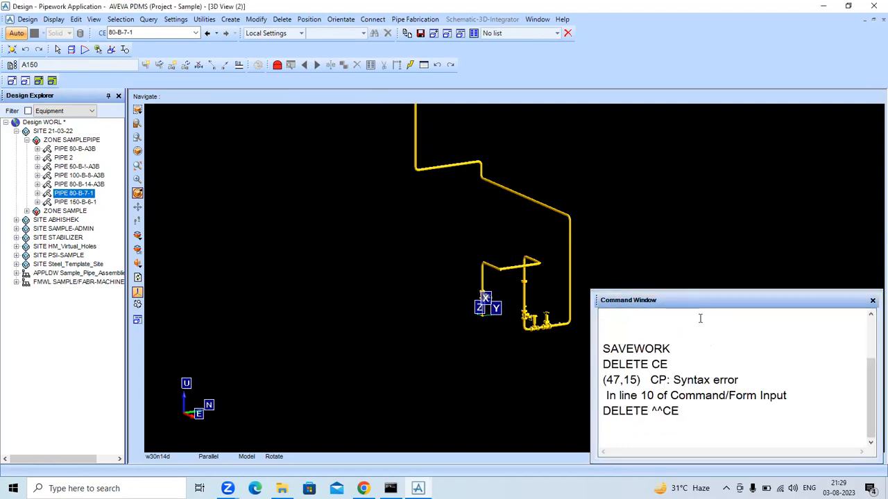
drag(670, 364, 601, 350)
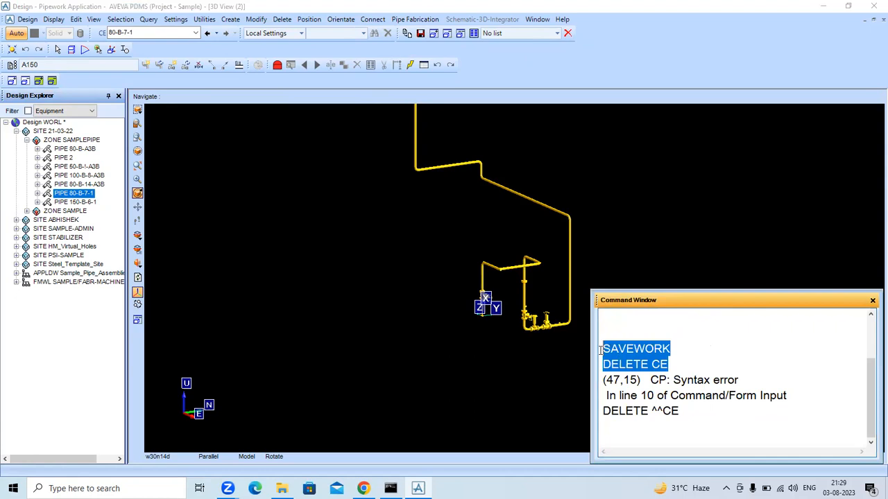
click(673, 361)
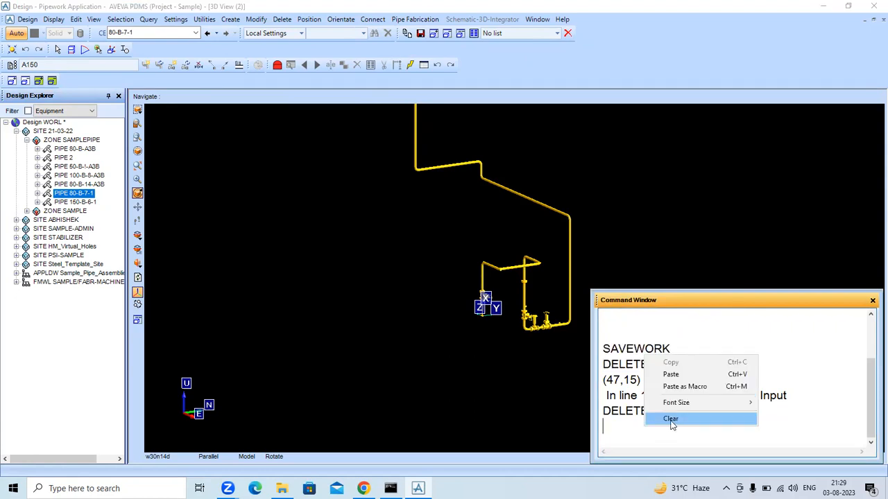
click(669, 425)
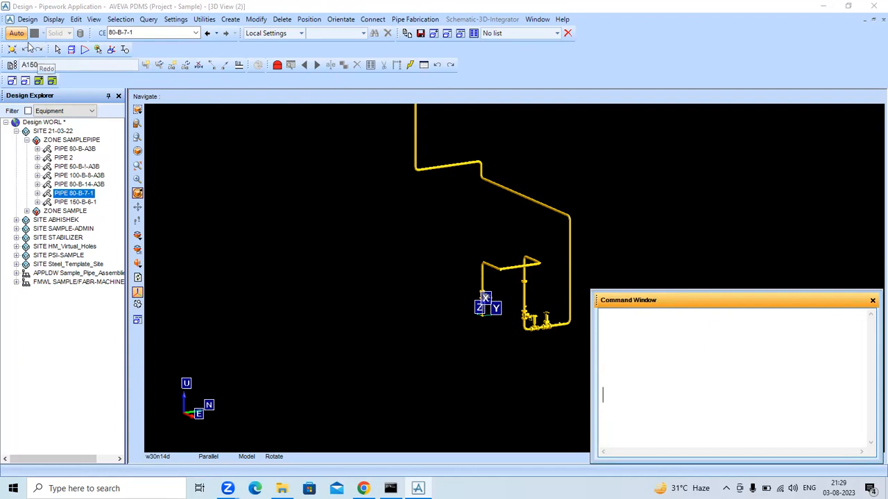
- Review the pipework Choose Options settings, and switch to the Equipment application
click(177, 19)
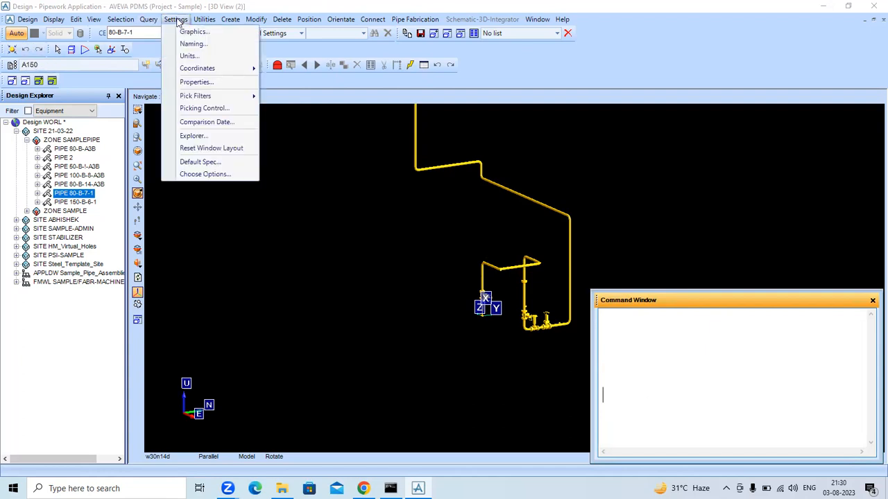
click(201, 174)
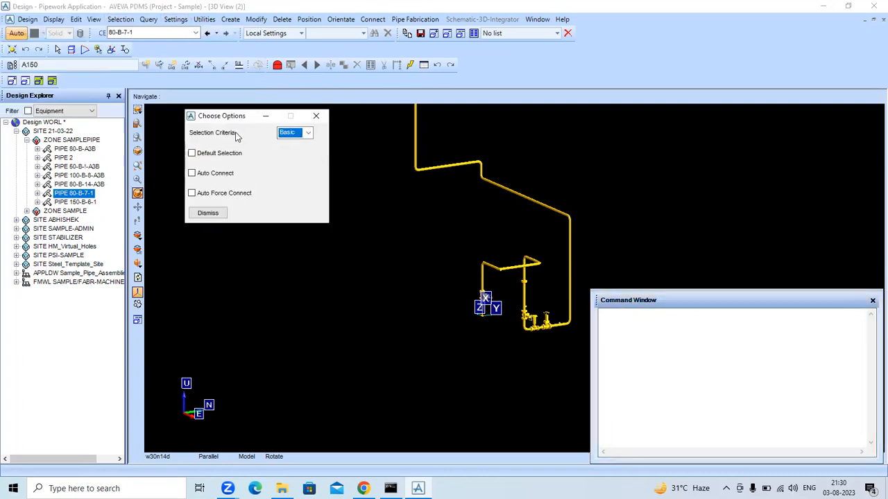
click(313, 117)
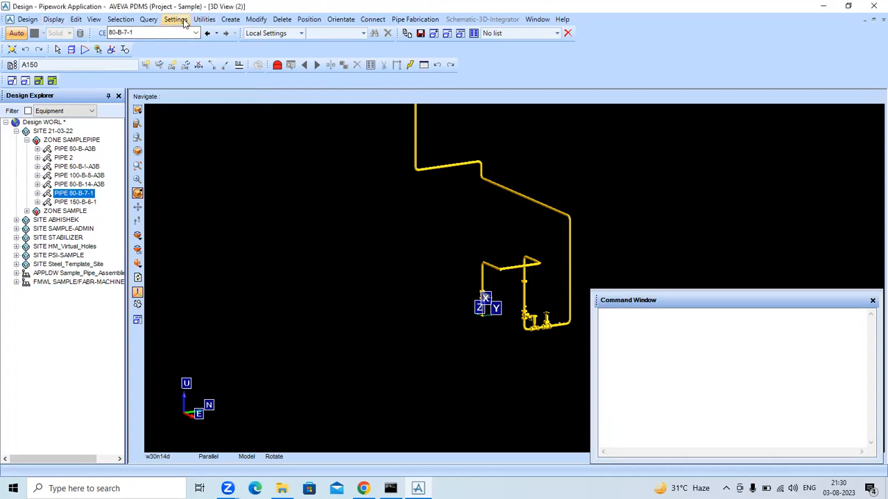
click(27, 19)
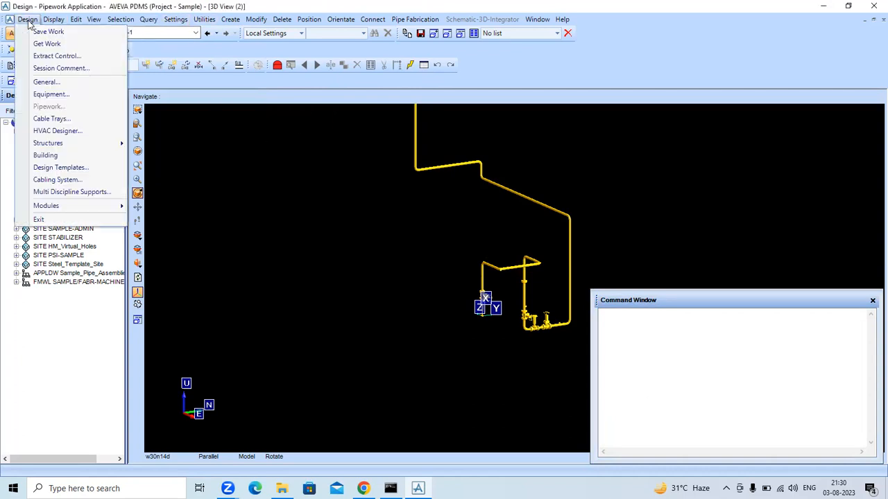
click(49, 95)
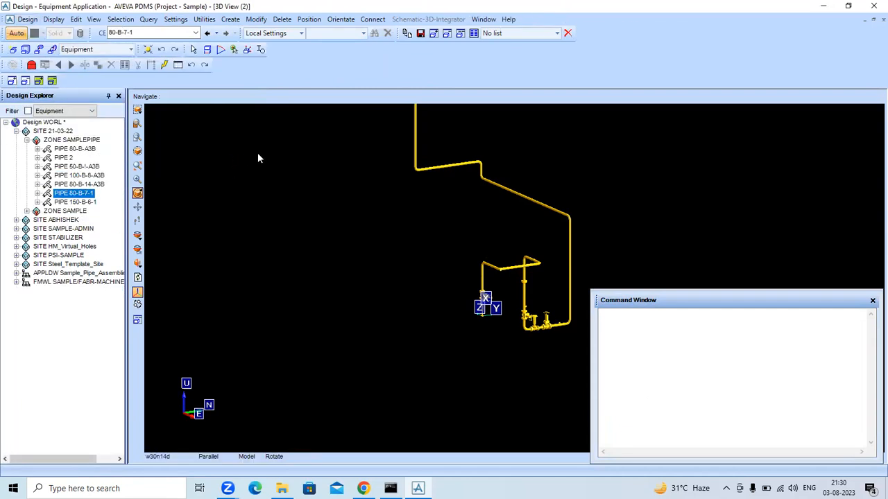
- Examine the 3D Views, Colour, Representation and Steelwork options in the Graphics Settings
click(176, 19)
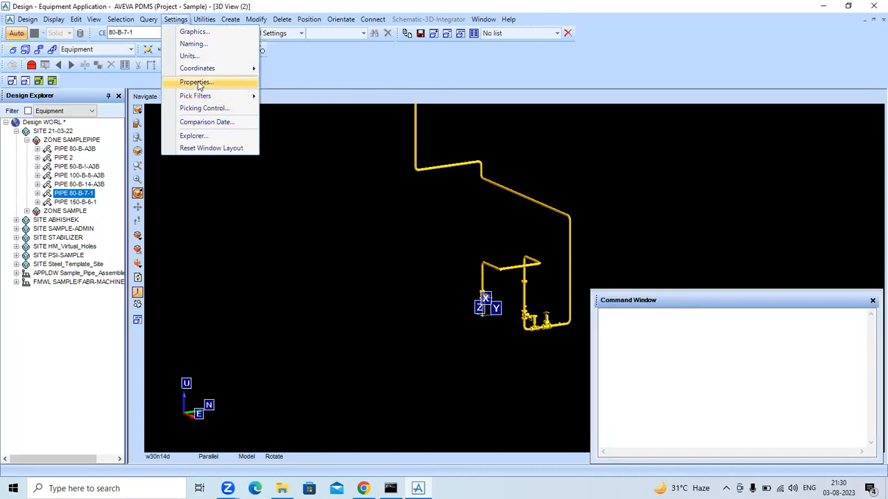
click(194, 32)
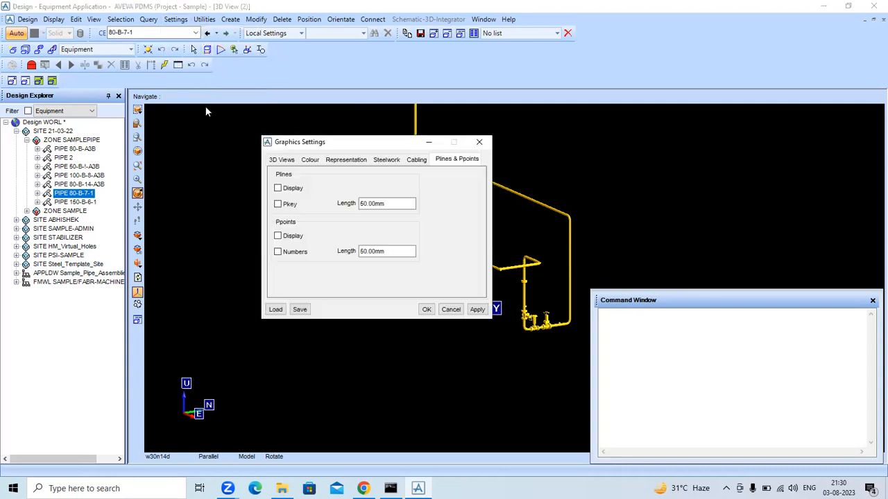
click(282, 160)
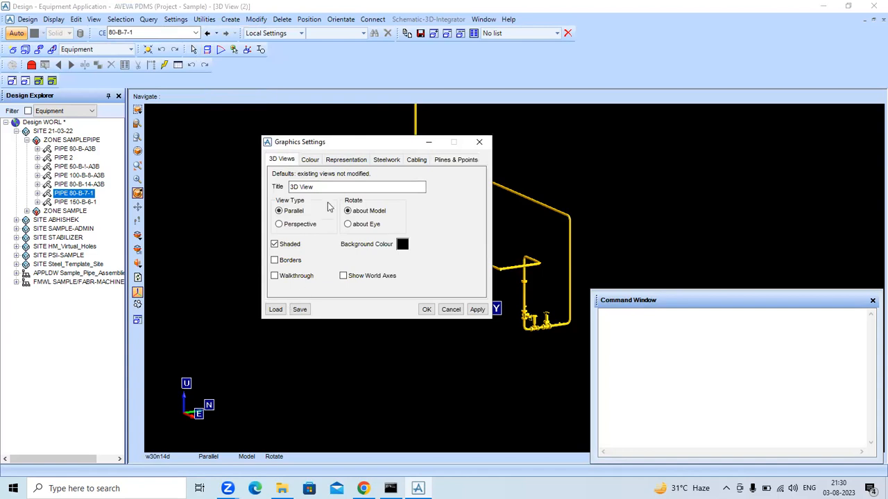
click(312, 162)
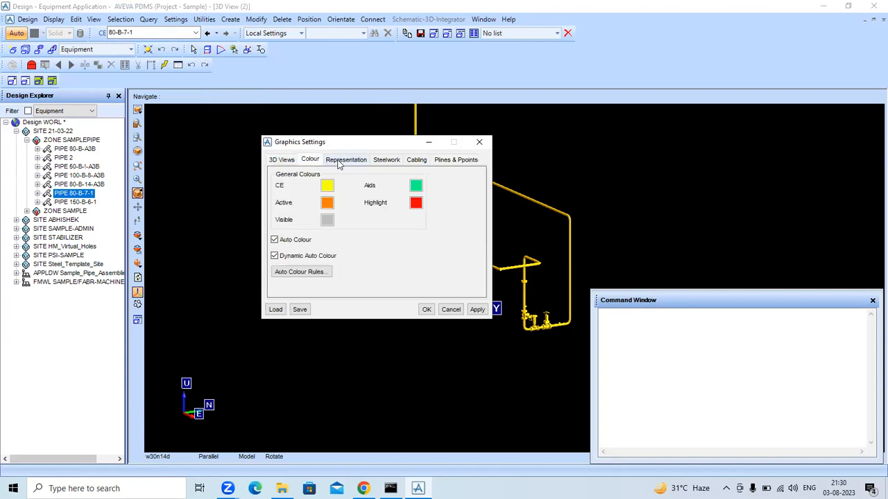
click(341, 161)
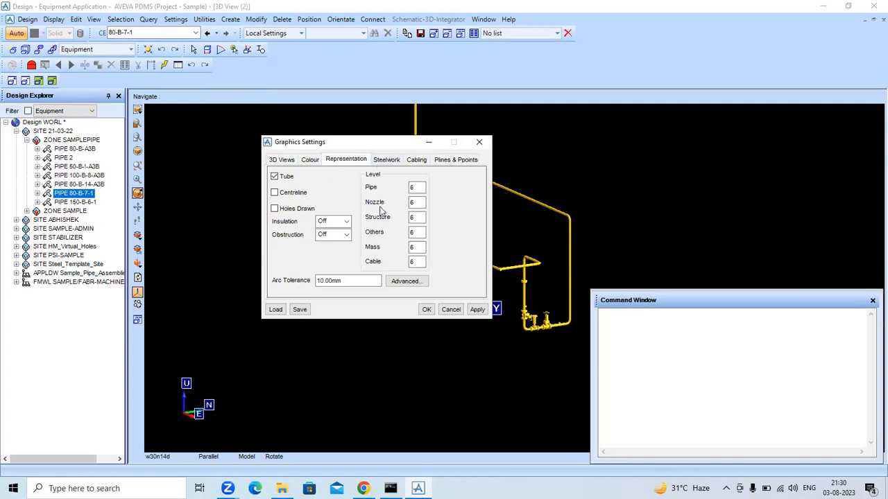
click(392, 162)
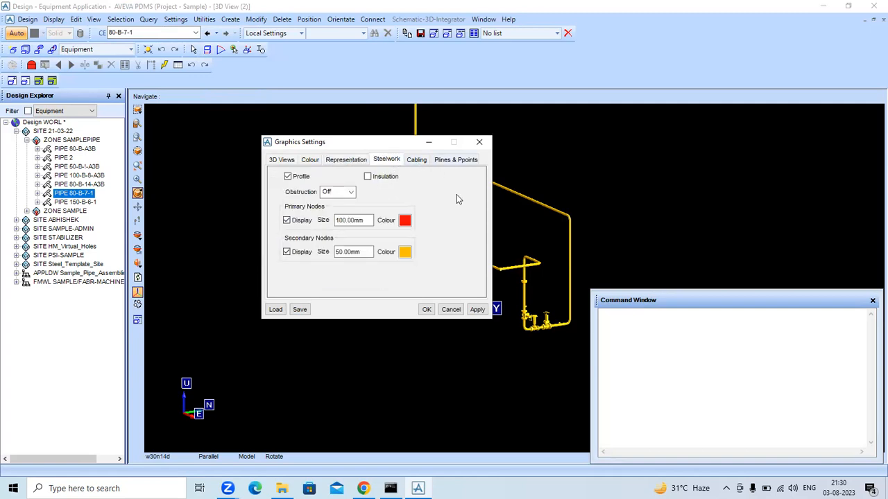
click(479, 143)
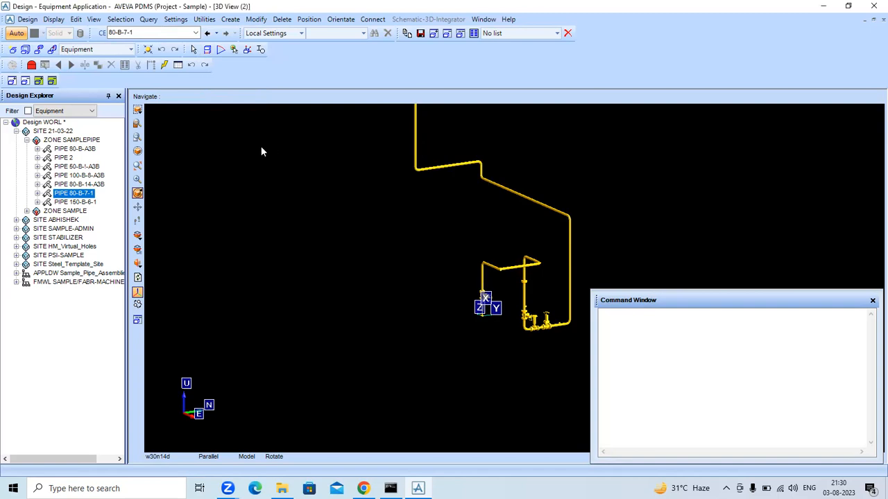
click(26, 20)
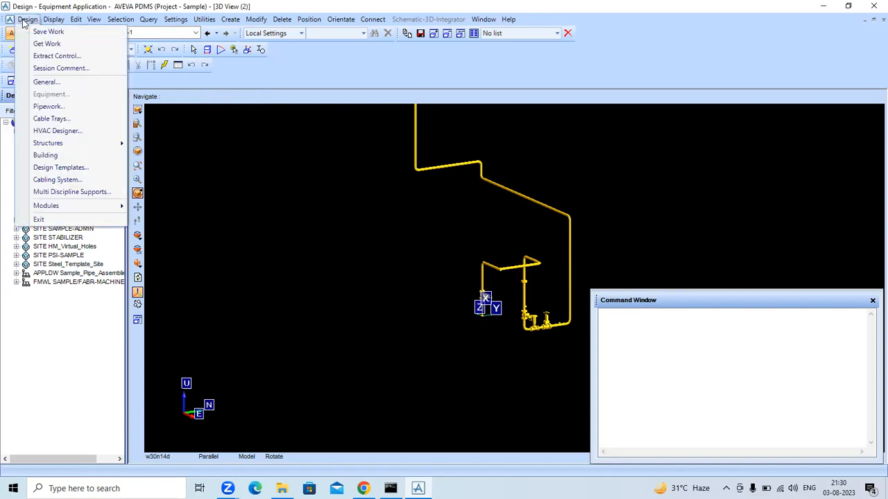
click(199, 166)
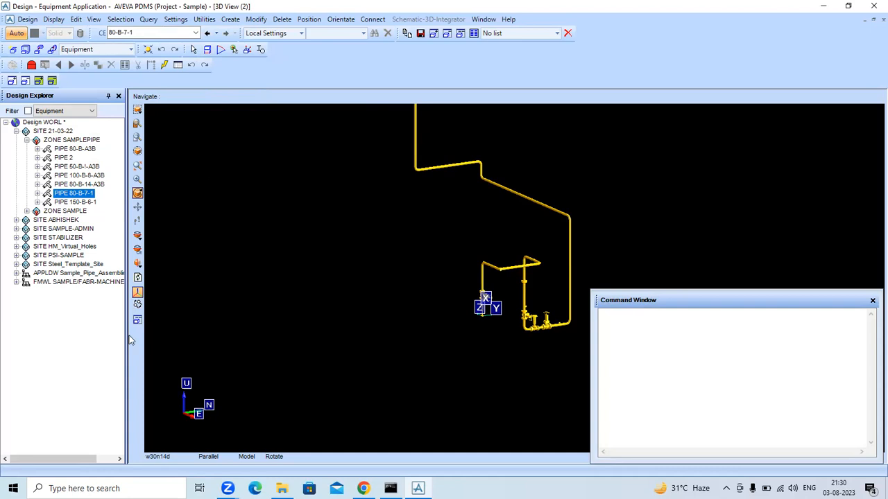
- Examine the displayed piping in the 3D view from different directions and distances
middle_drag(353, 232, 544, 288)
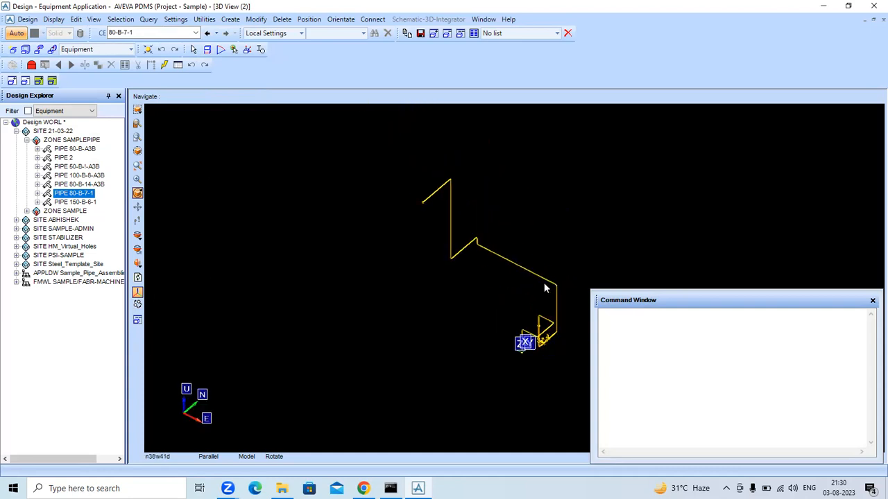
middle_click(526, 286)
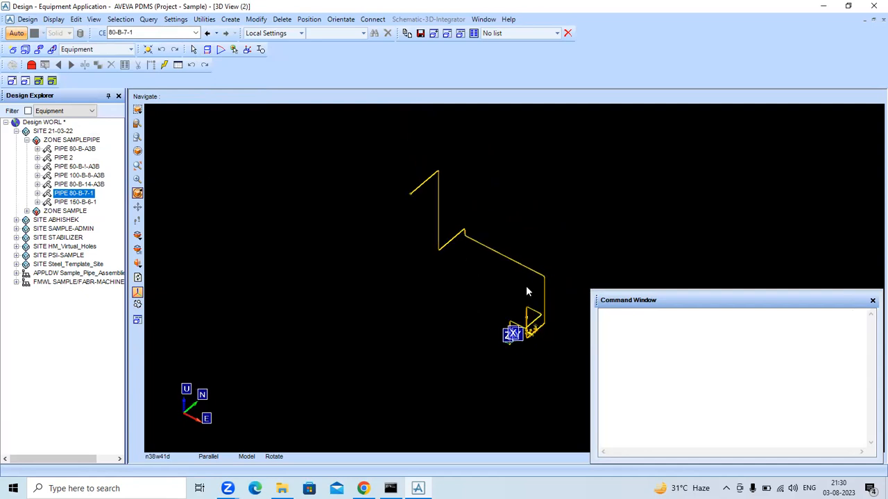
middle_drag(526, 286, 441, 241)
middle_click(438, 238)
middle_click(428, 239)
middle_click(542, 157)
middle_click(631, 243)
middle_click(549, 377)
middle_click(520, 396)
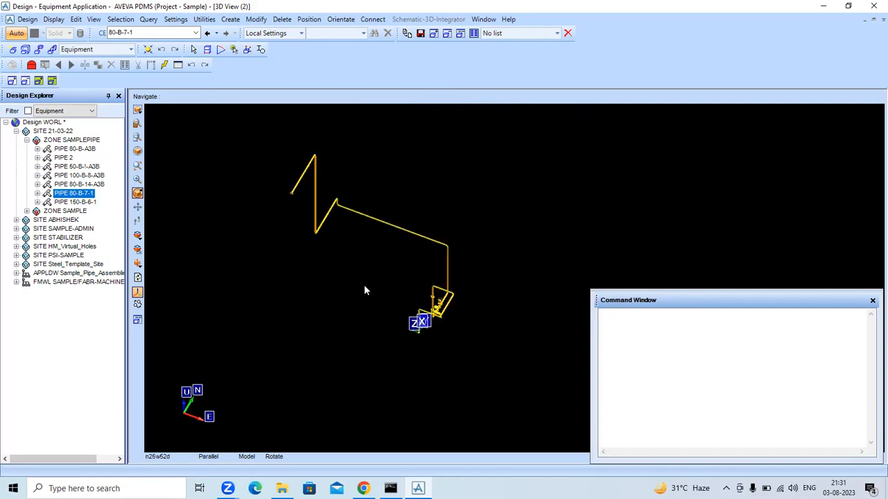
middle_click(362, 262)
middle_click(631, 277)
scroll(471, 302, up, 3)
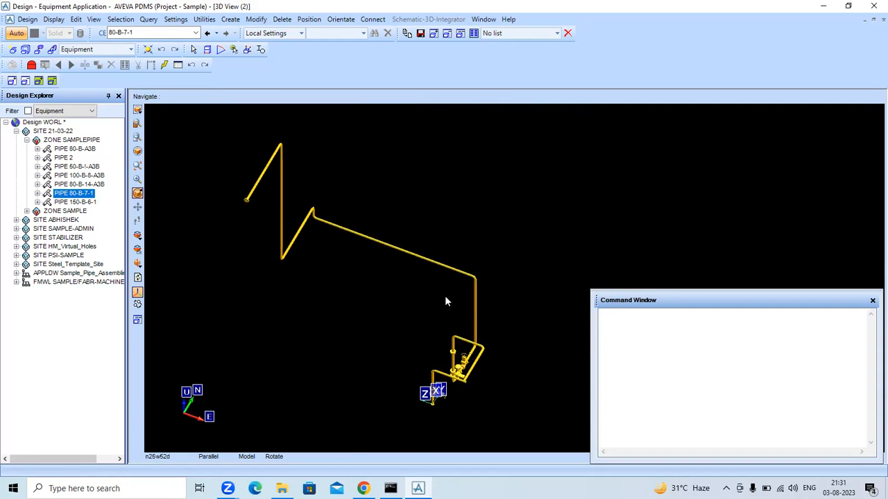
scroll(445, 301, down, 2)
middle_click(442, 301)
middle_drag(574, 316, 482, 258)
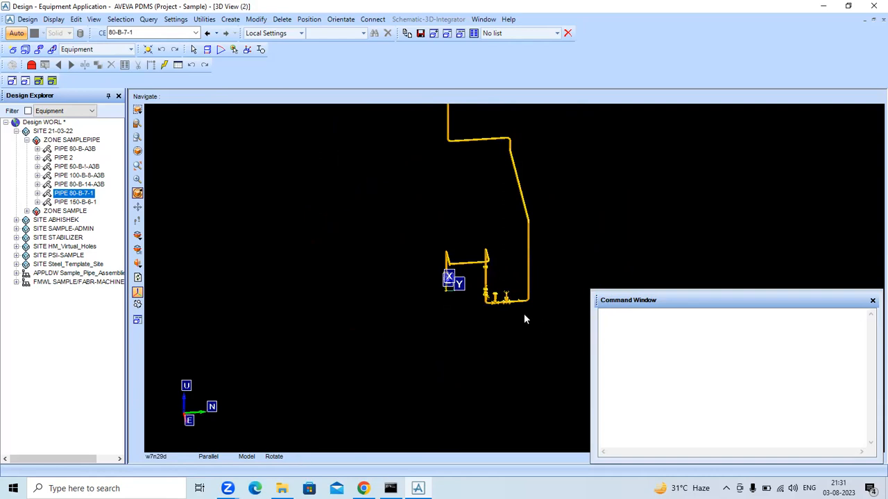
middle_drag(350, 275, 585, 210)
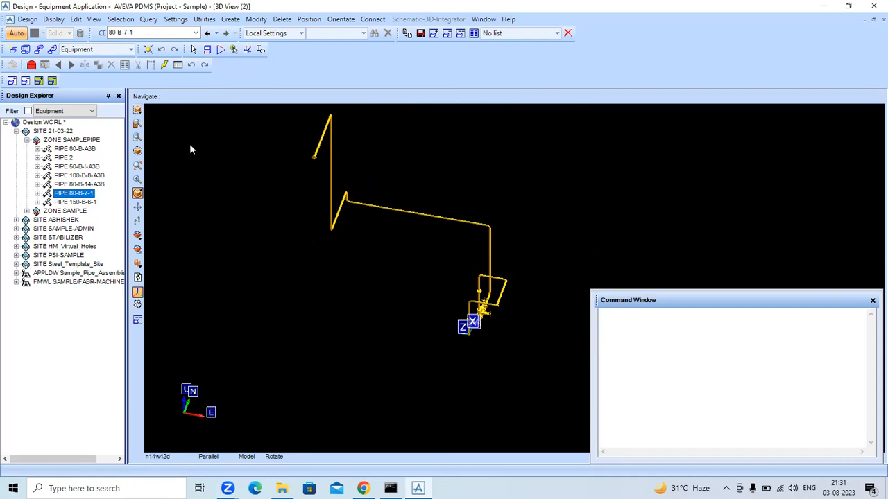
- Fit the view to PIPE 80-B-7-1, expand the pipe in the Design Explorer and add it to the 3D view
click(138, 112)
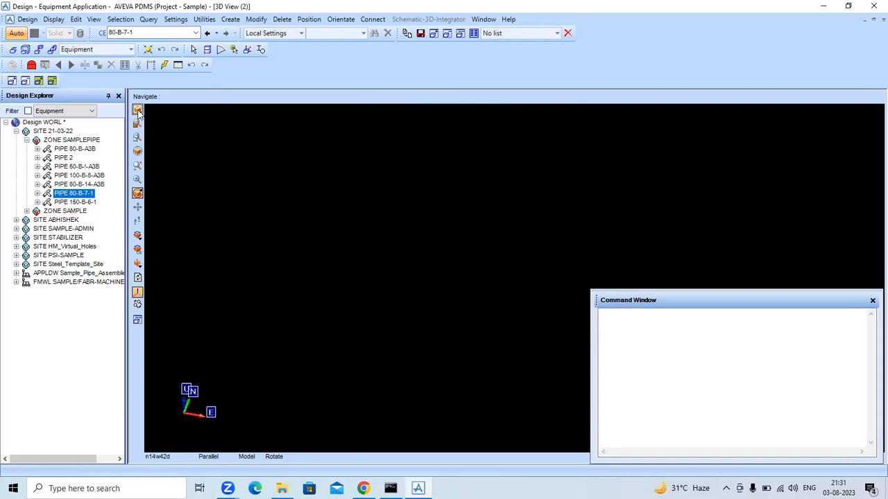
click(37, 192)
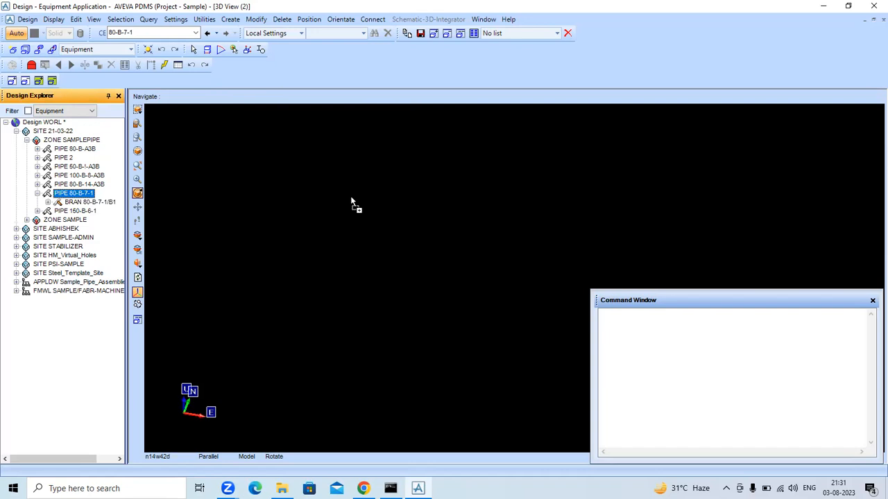
drag(352, 202, 352, 198)
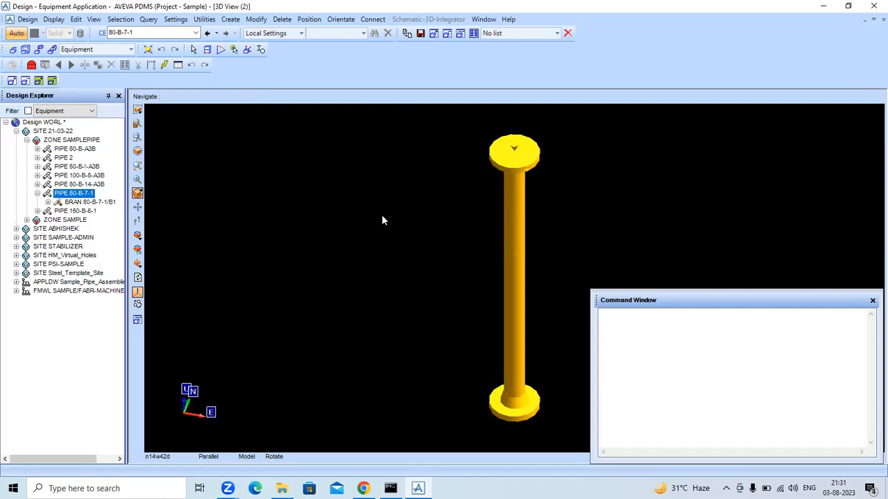
scroll(383, 216, down, 8)
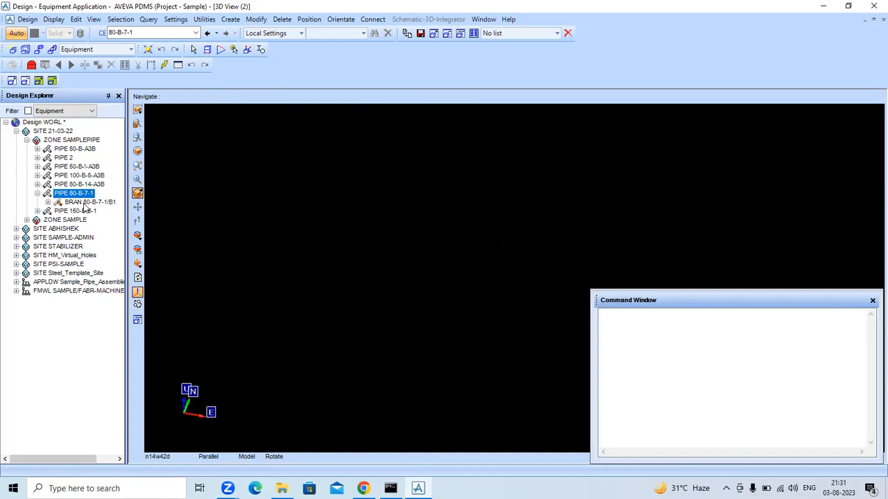
- Fit the 3D view to branch BRAN 80-B-7-1/B1 and make the Command Window smaller
click(83, 203)
click(138, 111)
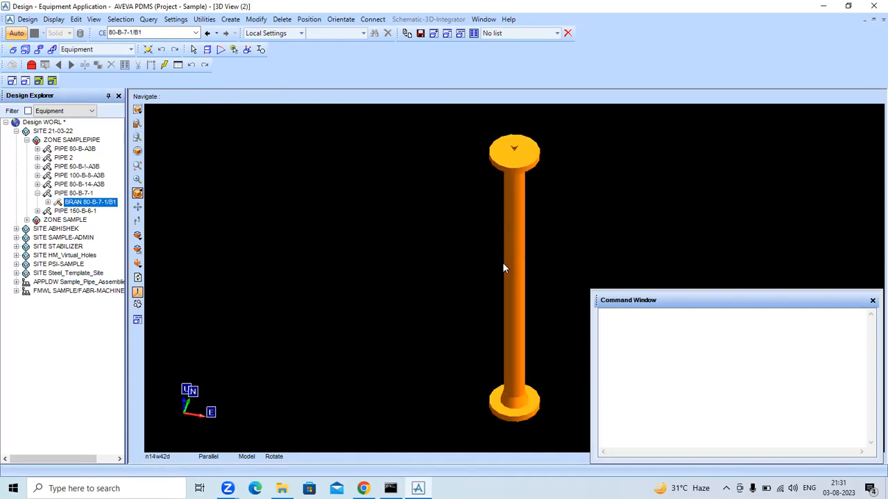
scroll(396, 246, down, 10)
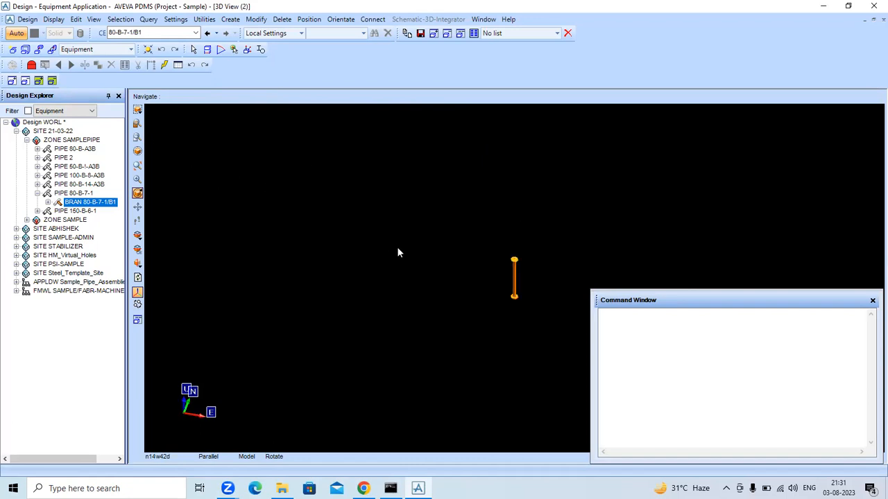
scroll(455, 260, down, 5)
drag(591, 291, 631, 351)
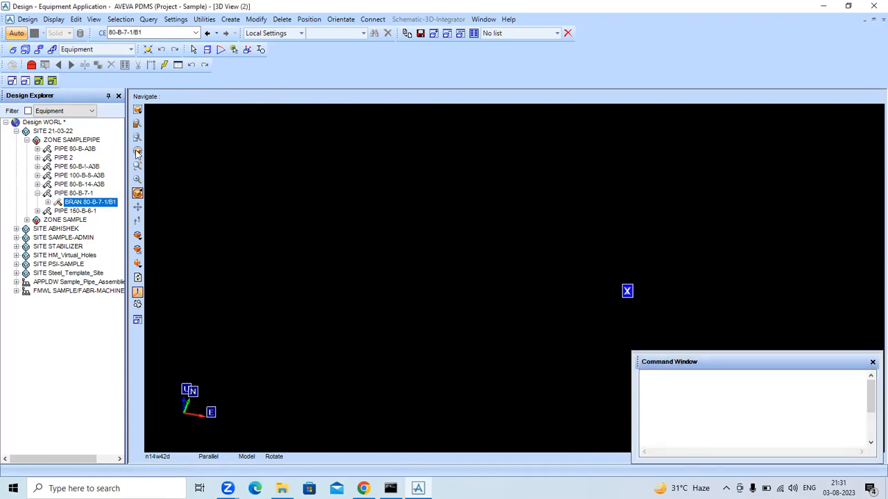
click(77, 203)
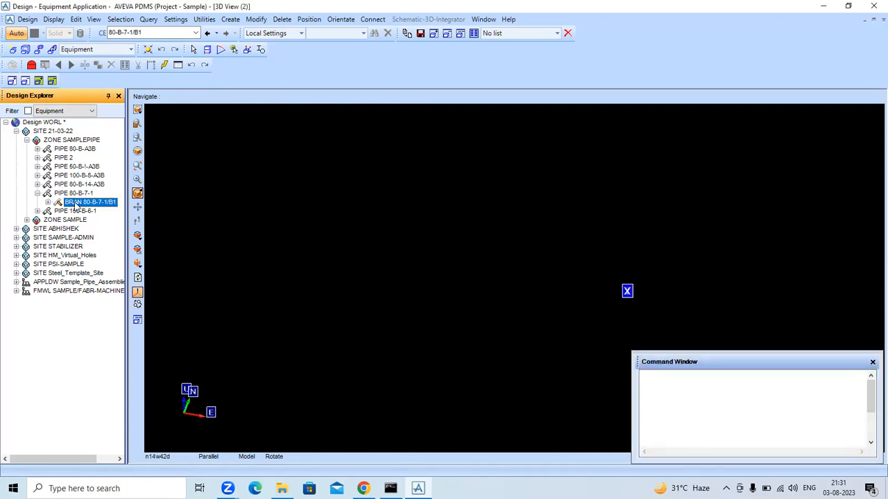
click(138, 111)
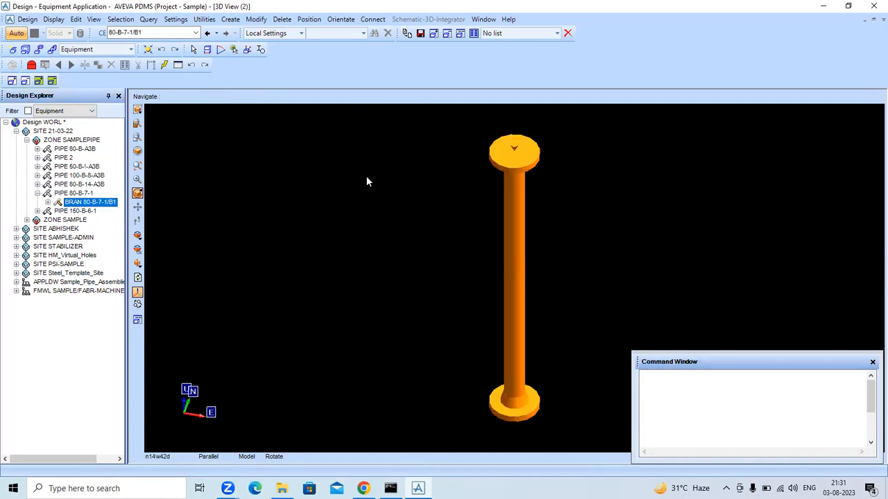
- Move the centre of the 3D view away from the branch, and centre the view on the branch again
click(138, 152)
scroll(497, 288, down, 3)
middle_click(427, 276)
scroll(513, 275, down, 3)
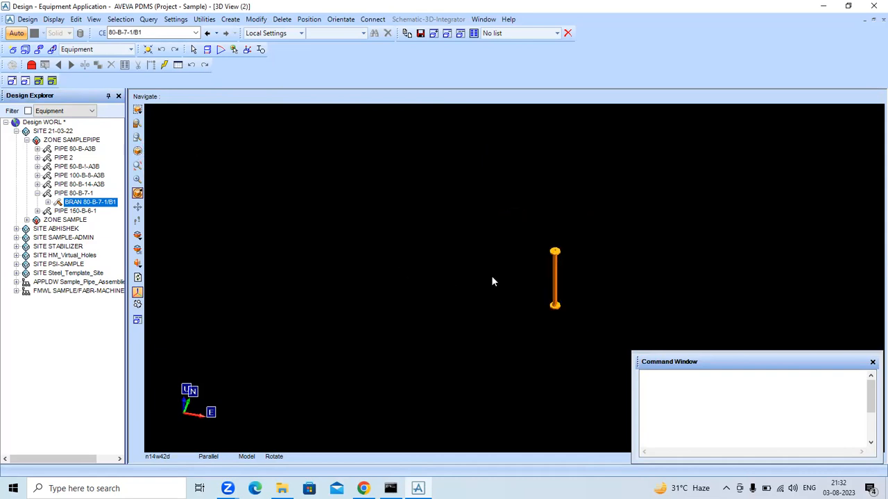
click(138, 152)
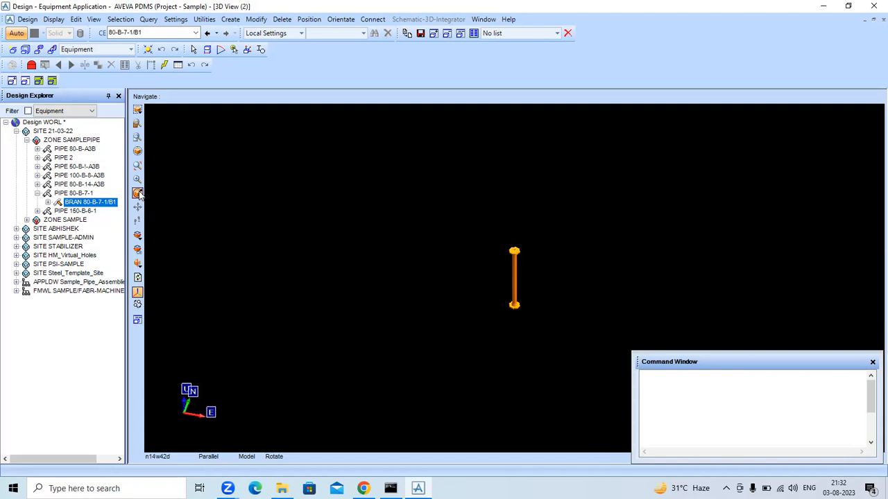
- Rotate the 3D view around the branch, and switch the view navigation to Pan mode to shift the model
middle_drag(524, 284, 281, 216)
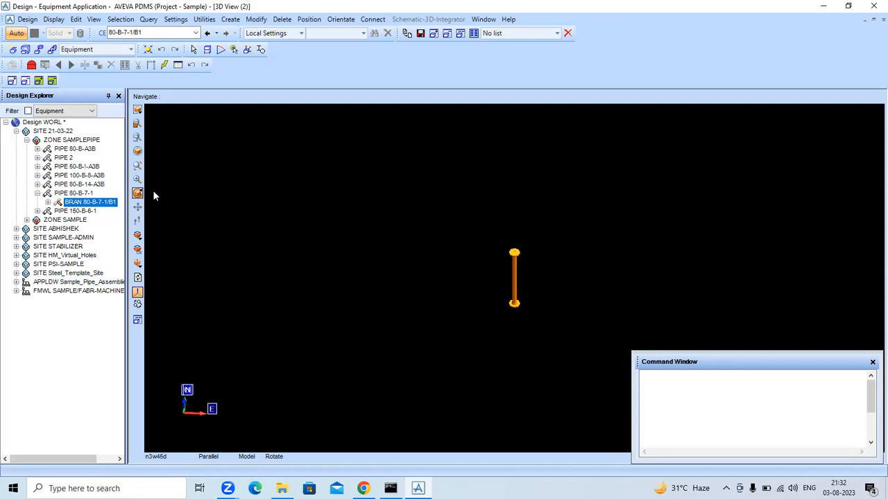
middle_drag(391, 233, 118, 196)
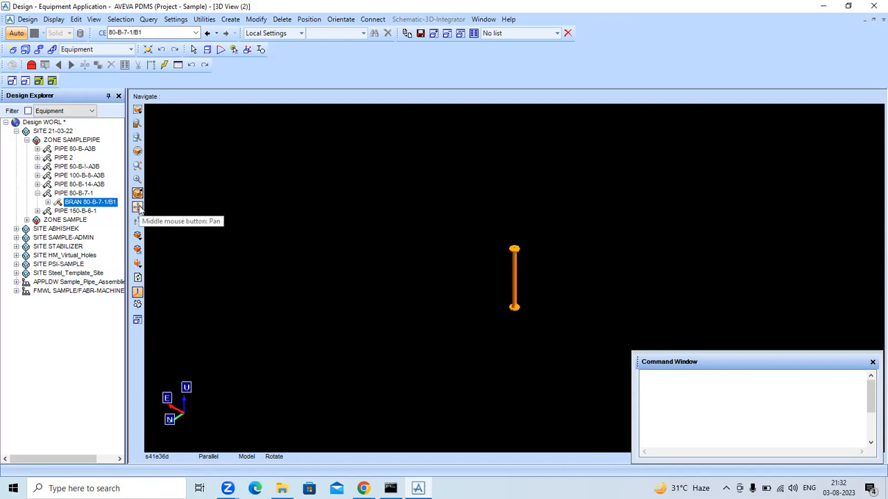
click(138, 207)
middle_drag(483, 247, 443, 274)
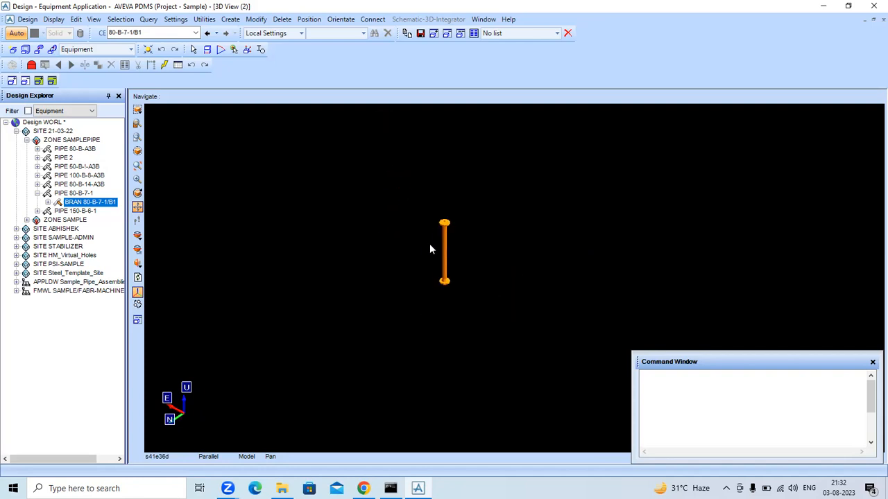
scroll(346, 237, up, 1)
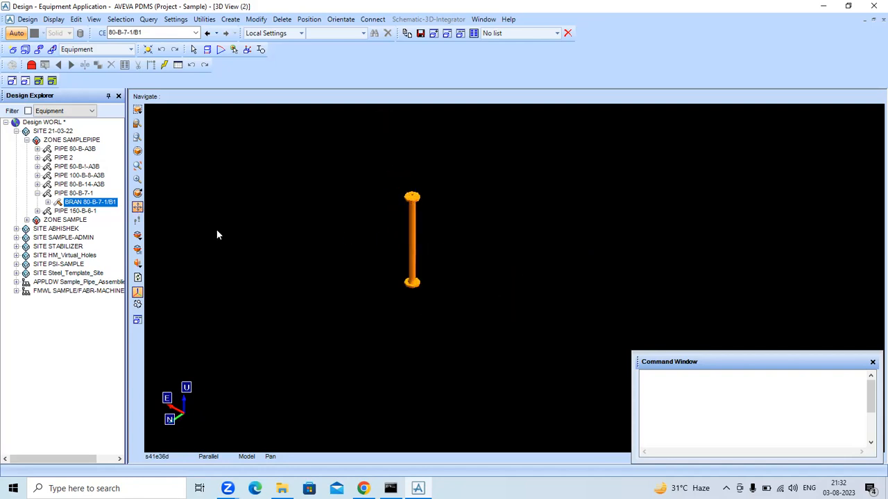
- Switch the view navigation to Rotate mode and select the upper flange of branch 80-B-7-1/B1 in the 3D view
click(137, 193)
click(137, 292)
click(195, 50)
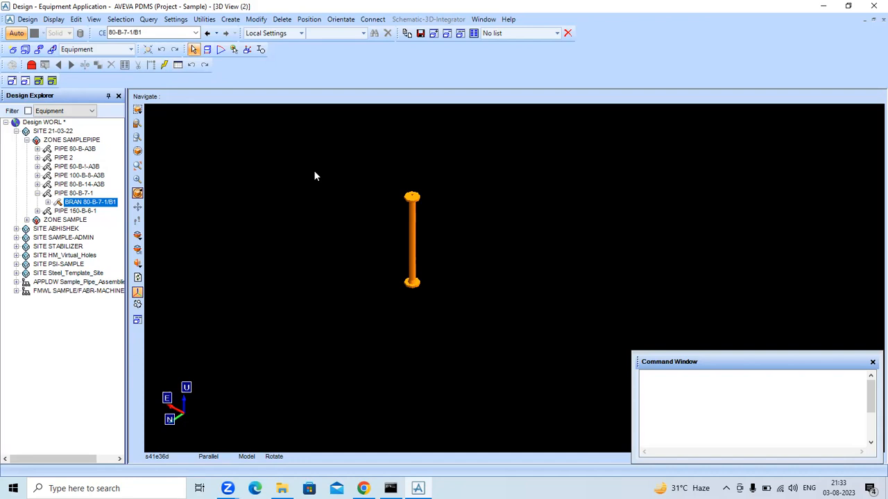
click(195, 51)
click(412, 201)
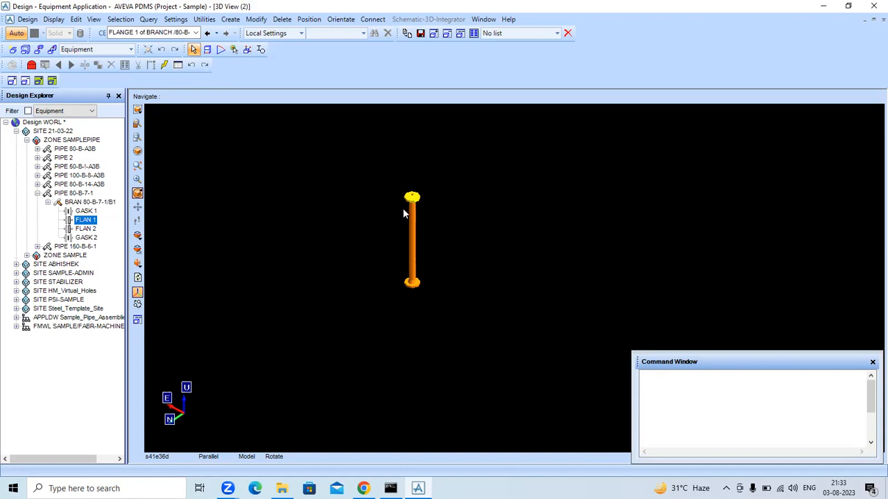
scroll(417, 202, up, 1)
scroll(416, 206, up, 1)
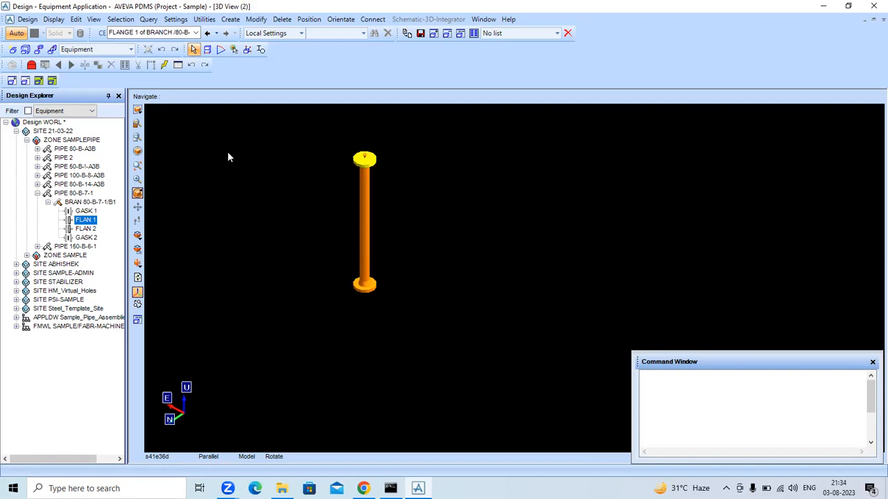
- Start the distance measurement, examine the unit types Default, Metric and Imperial, and close the form without measuring
click(208, 56)
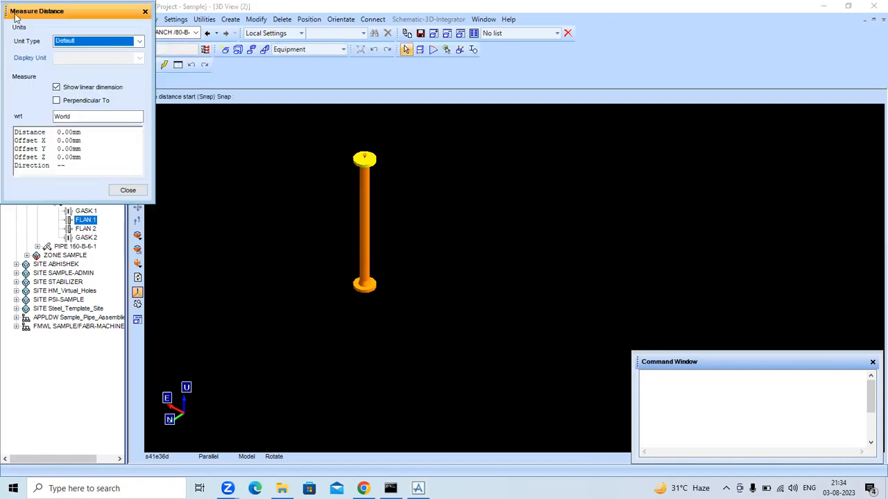
drag(25, 16, 493, 56)
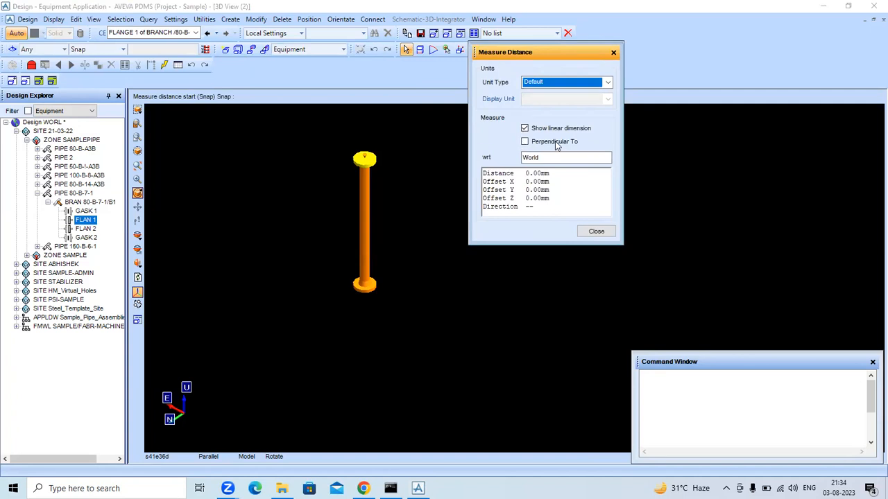
click(607, 84)
click(608, 84)
click(608, 84)
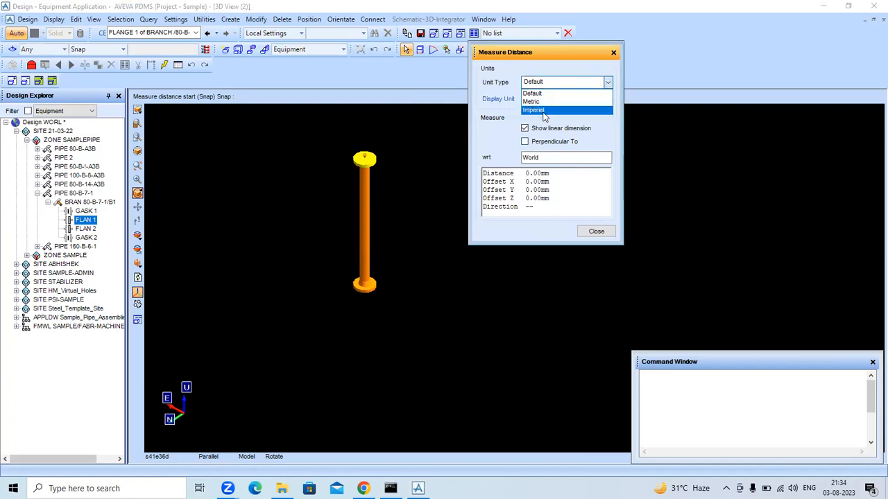
click(592, 229)
click(595, 229)
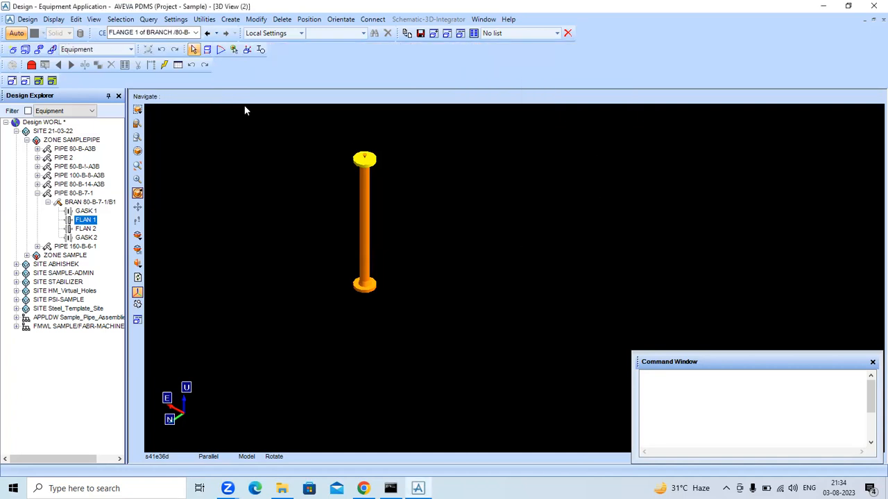
- Review the linear dimension, perpendicular and reference settings of the Measure Distance form and close it
click(207, 50)
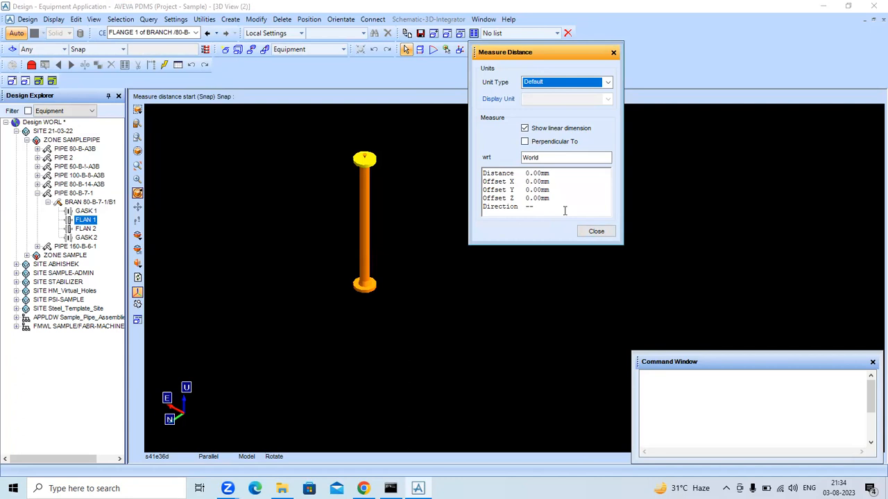
drag(511, 54, 533, 96)
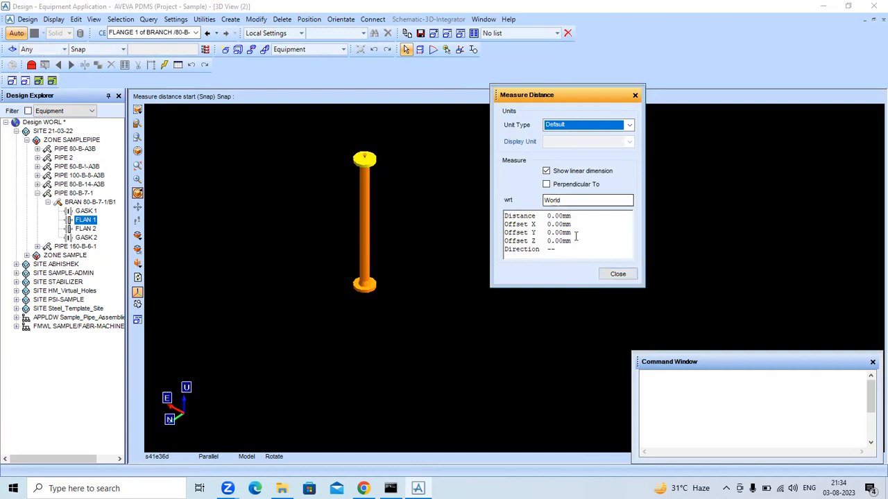
click(617, 274)
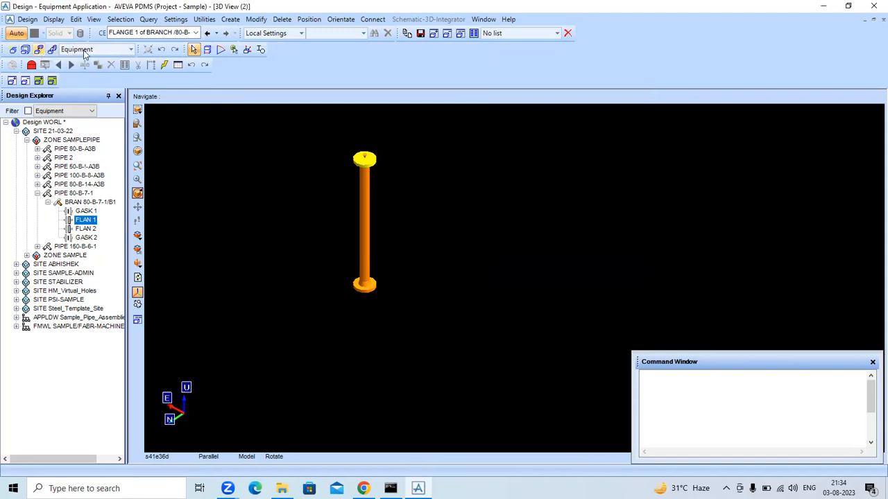
click(21, 36)
- Restart the distance measurement and examine the available pick types and snapping methods, keeping Any and Snap
click(207, 51)
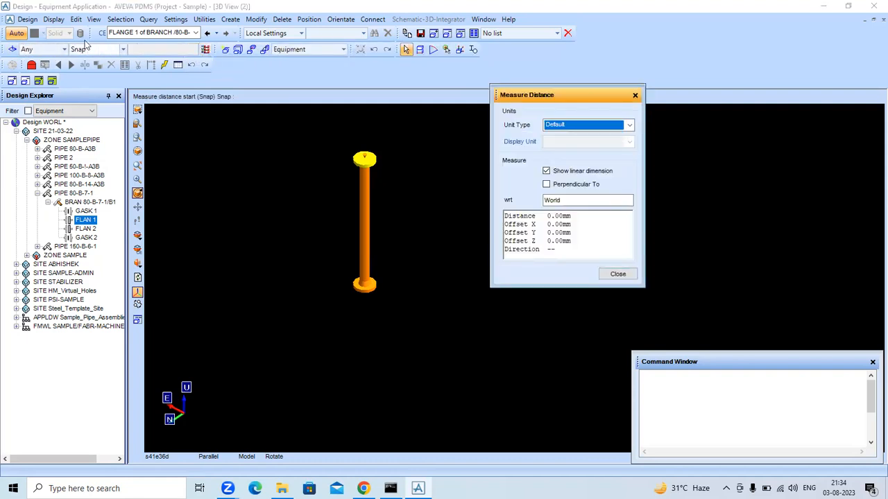
click(65, 50)
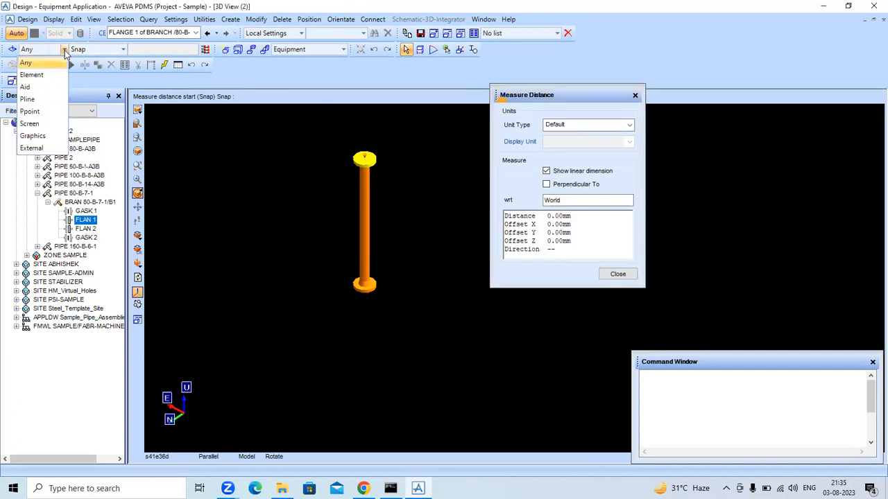
click(65, 49)
click(123, 49)
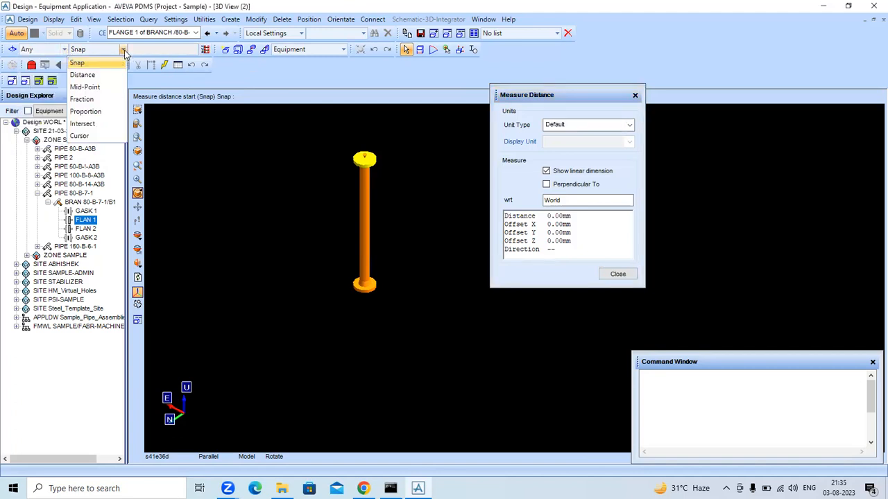
click(123, 50)
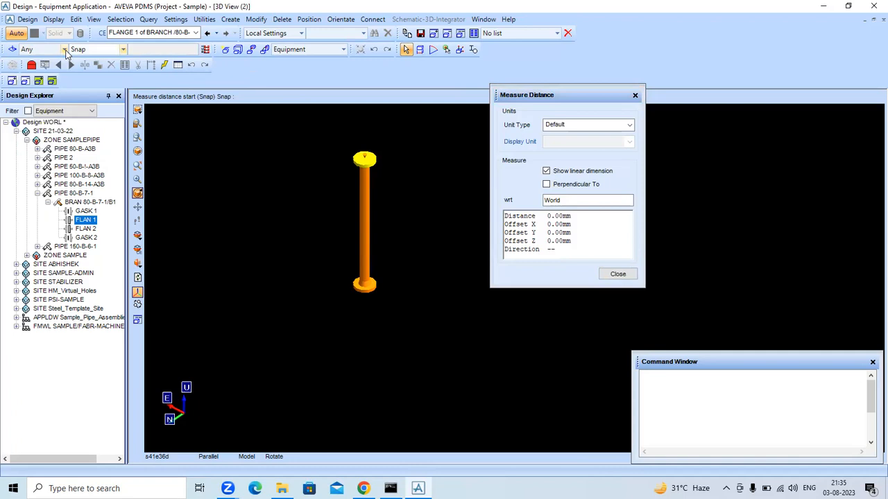
click(65, 50)
click(64, 50)
click(123, 50)
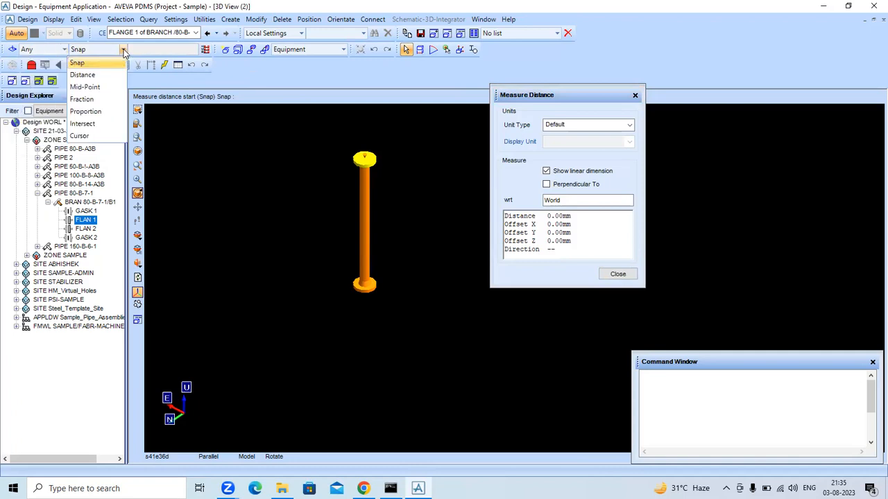
click(220, 130)
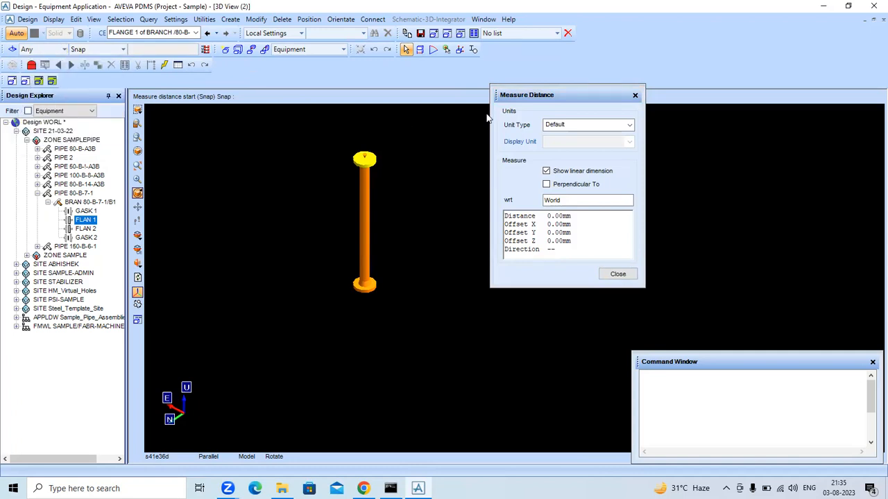
- Move the Measure Distance form nearer the pipe, recheck the pick and snap options, and close the form
drag(516, 97, 494, 98)
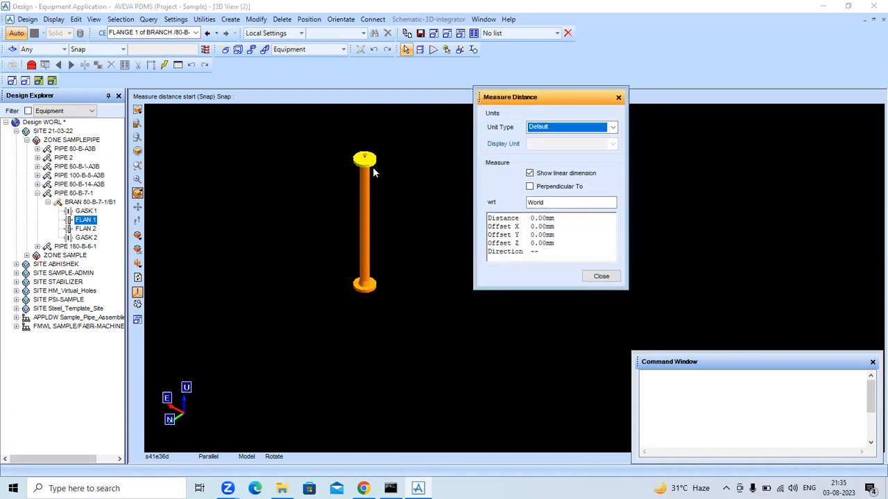
click(65, 50)
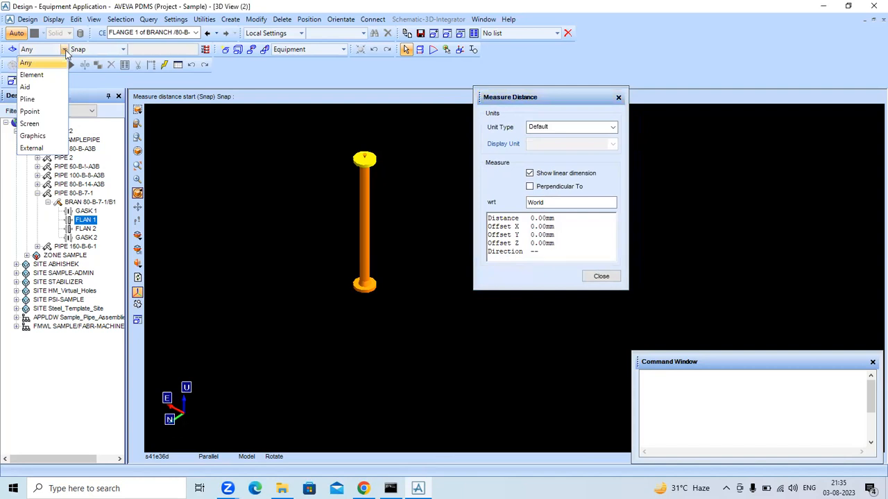
click(116, 51)
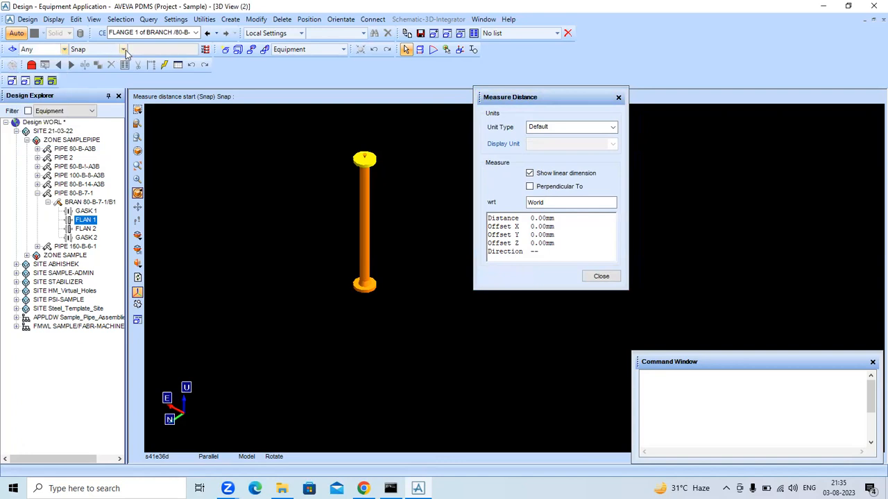
click(125, 51)
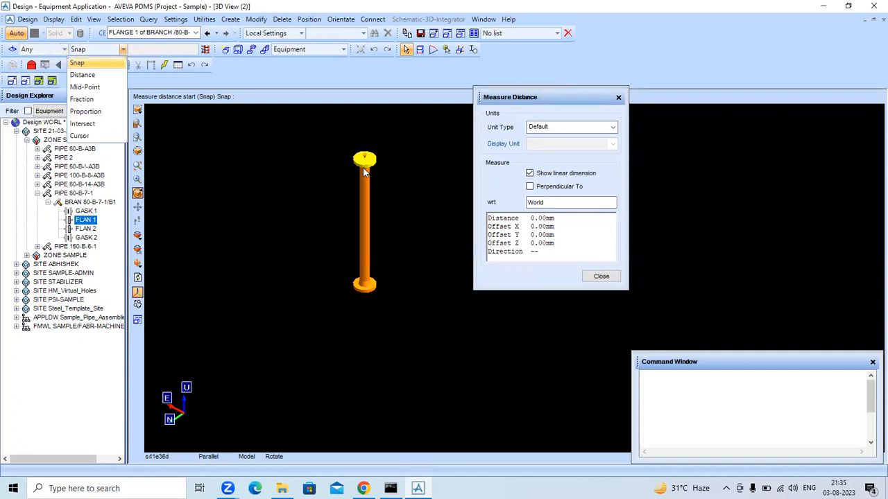
click(265, 152)
click(601, 276)
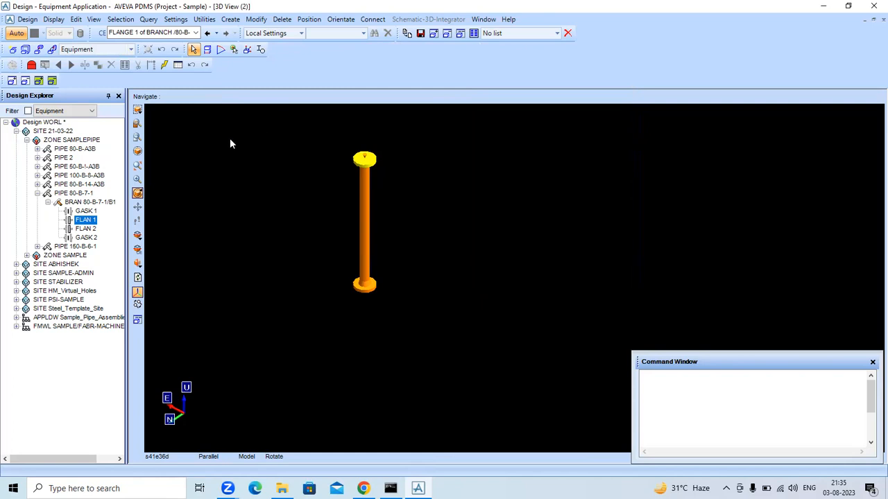
- Collapse PIPE 80-B-7-1, ZONE SAMPLEPIPE and SITE 21-03-22 in the Design Explorer
click(37, 194)
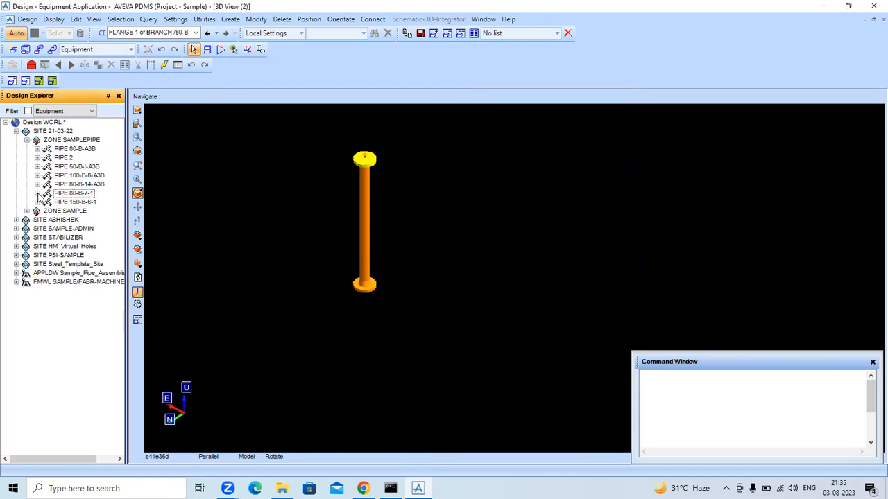
click(28, 140)
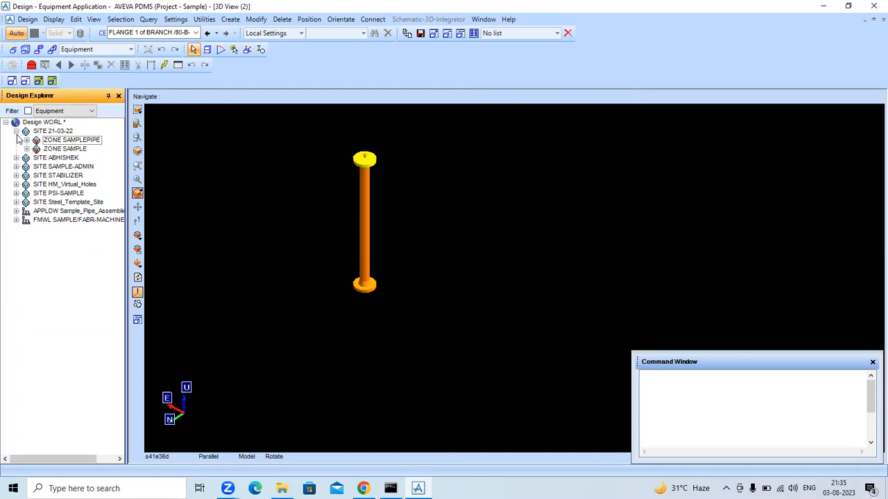
click(16, 131)
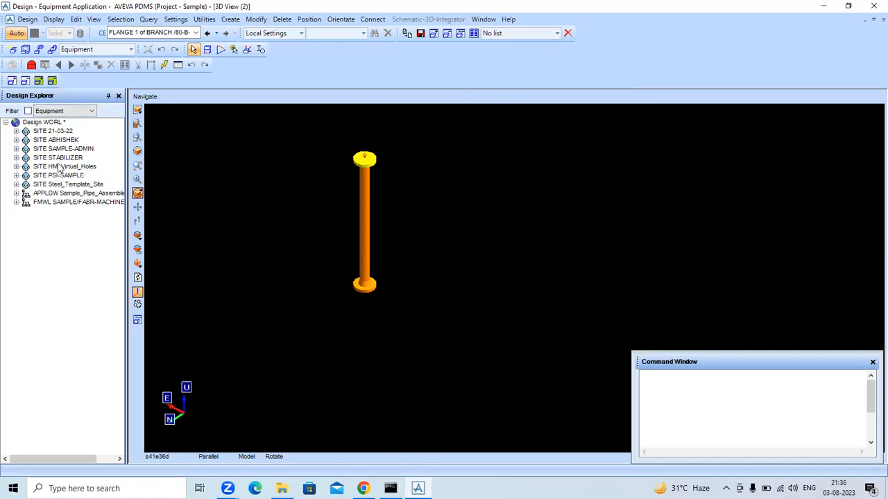
- Display the list of design applications and modules that can be switched to
click(28, 19)
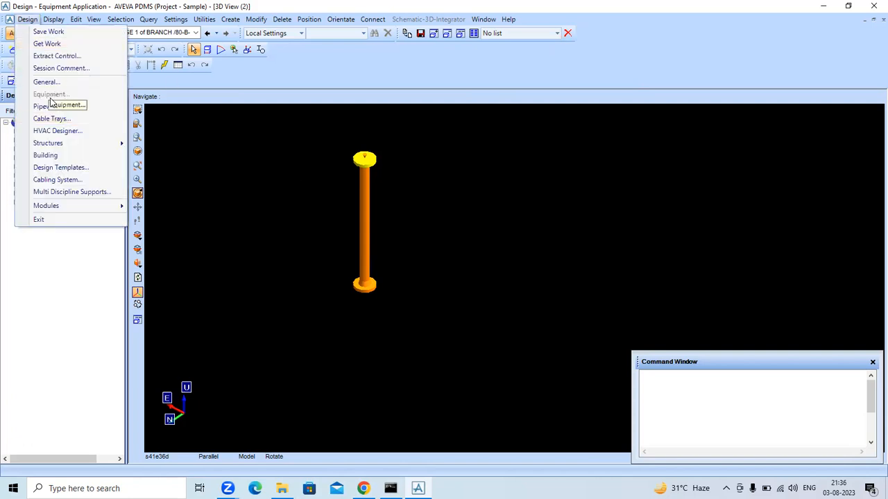